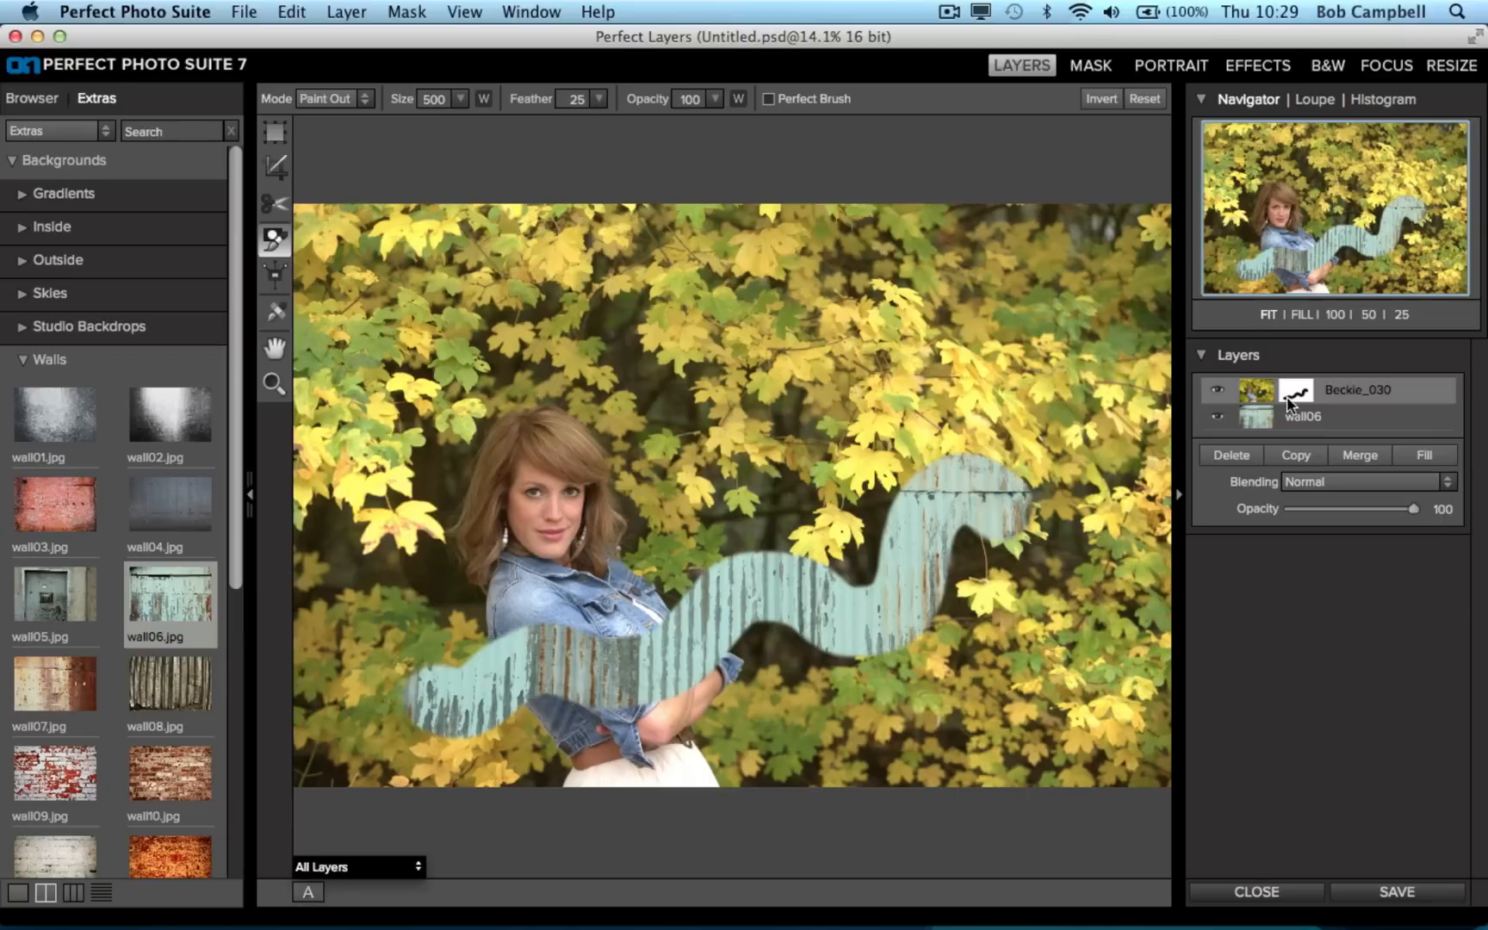
- Undo the wavy masking stroke painted across the woman and the leaves
key(super+z)
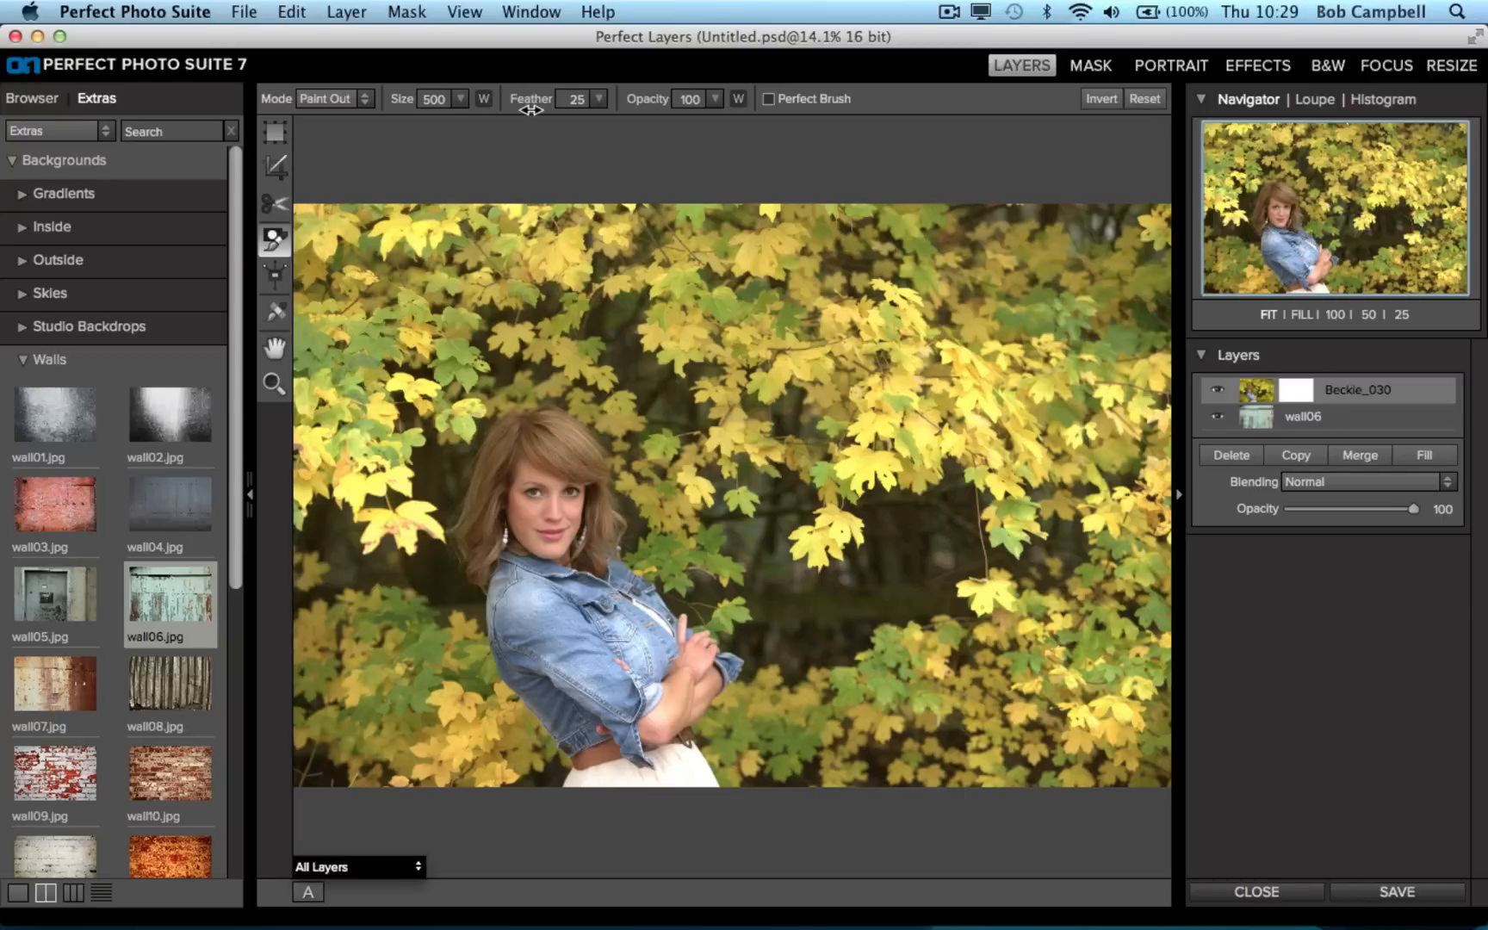
- Try a hard-edged Paint Out stroke with feather 0 over the foliage beside the woman, and undo it
drag(529, 100, 472, 105)
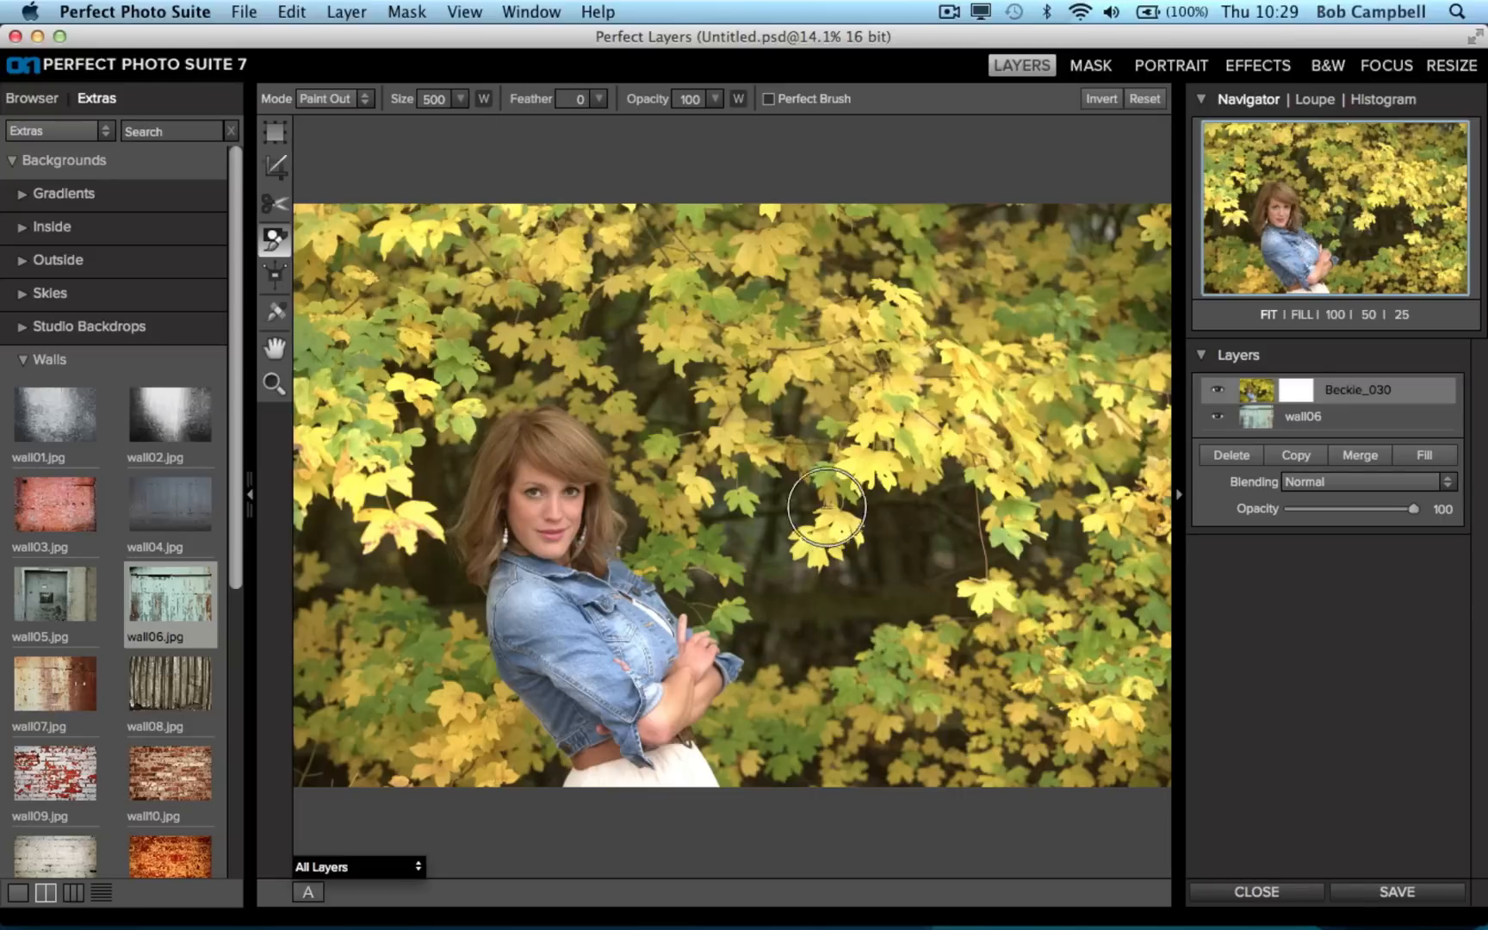
mouse_move(925, 518)
mouse_down()
mouse_move(892, 528)
mouse_move(895, 589)
mouse_move(828, 641)
mouse_up()
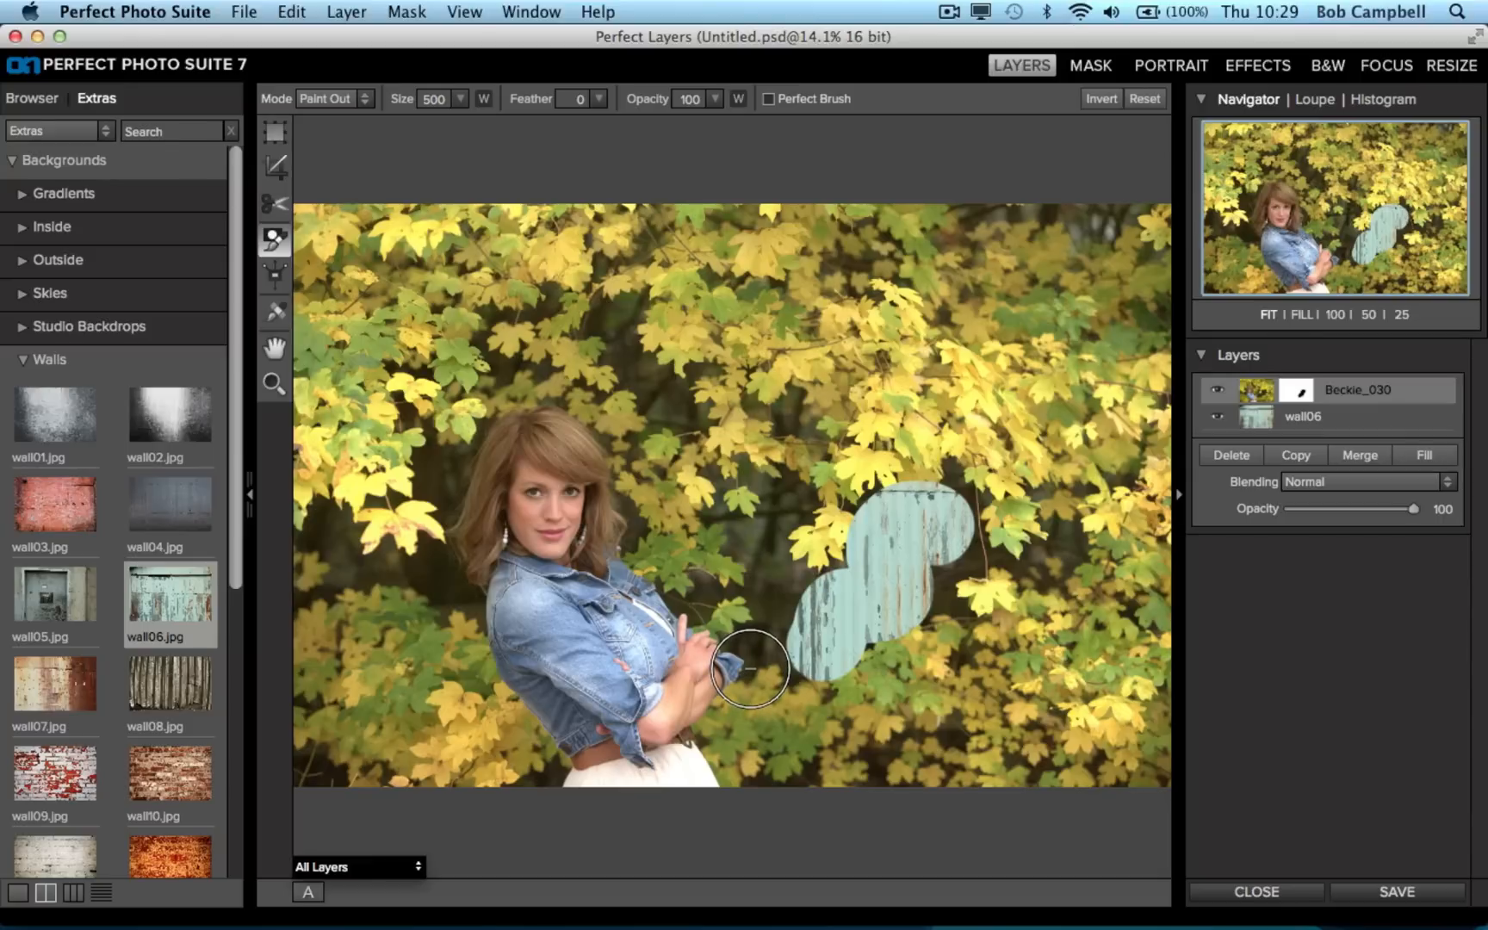
key(super+z)
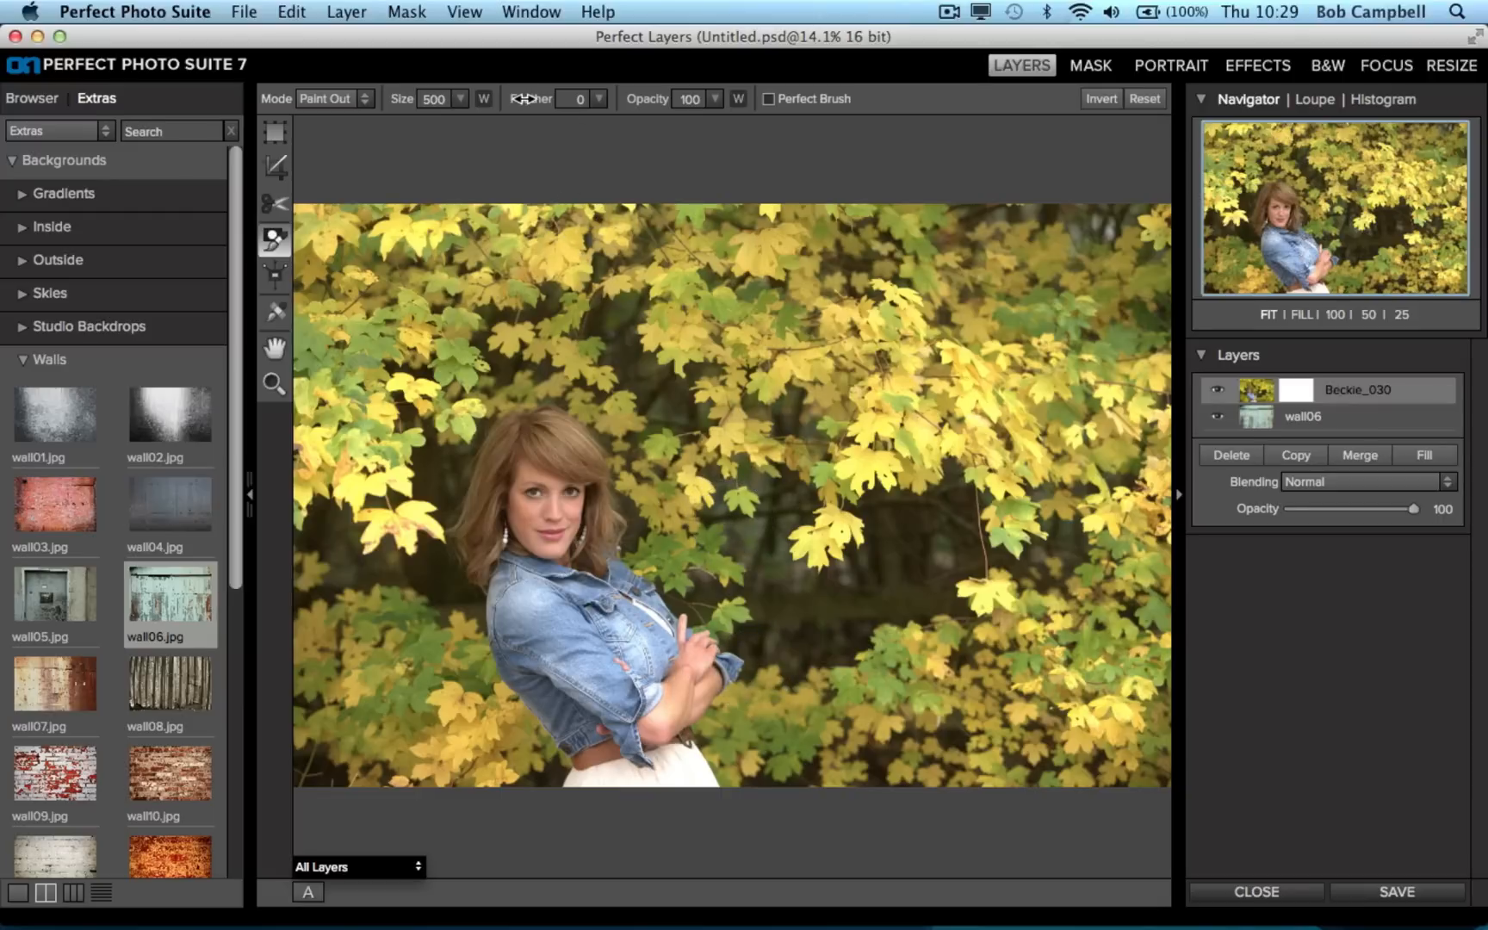
- Set up the masking brush with feather 26, size 500 and Perfect Brush enabled
drag(528, 100, 576, 102)
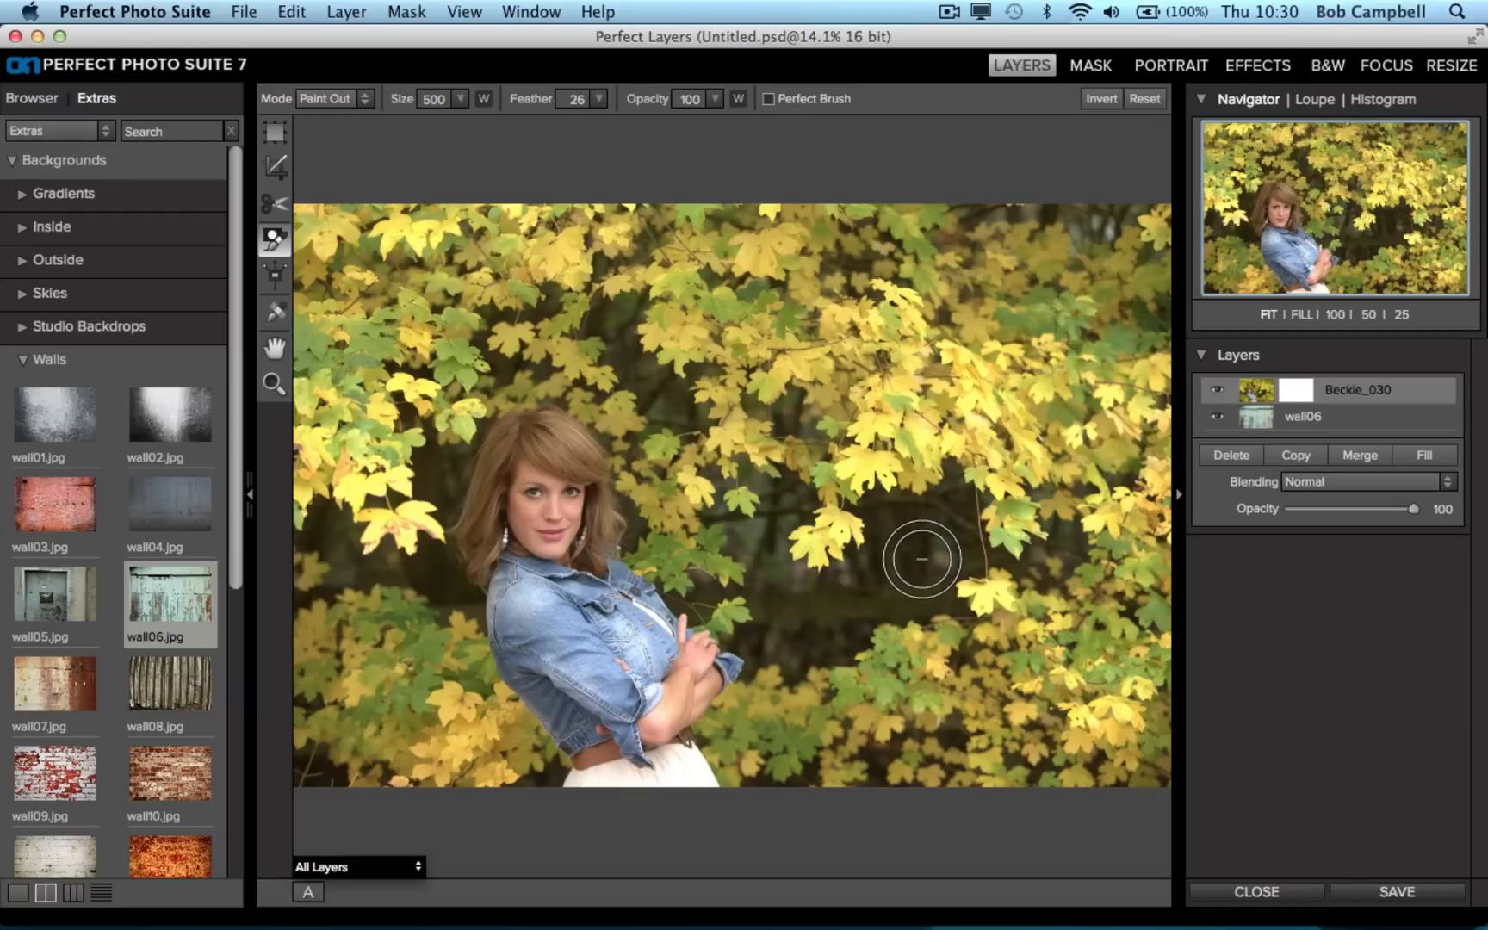
key(bracketright)
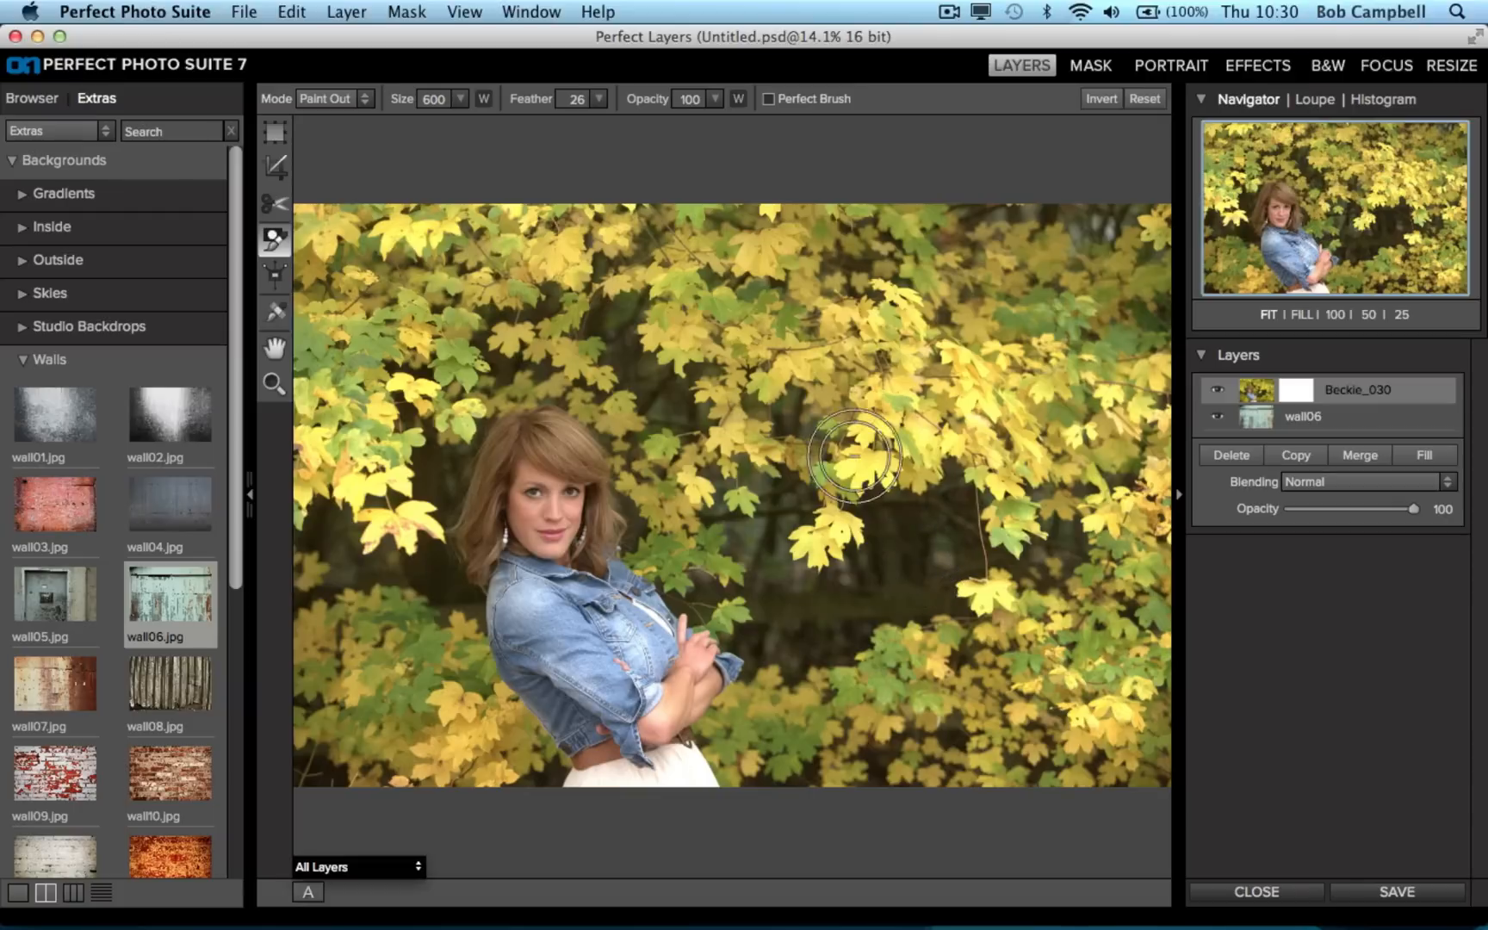
click(769, 99)
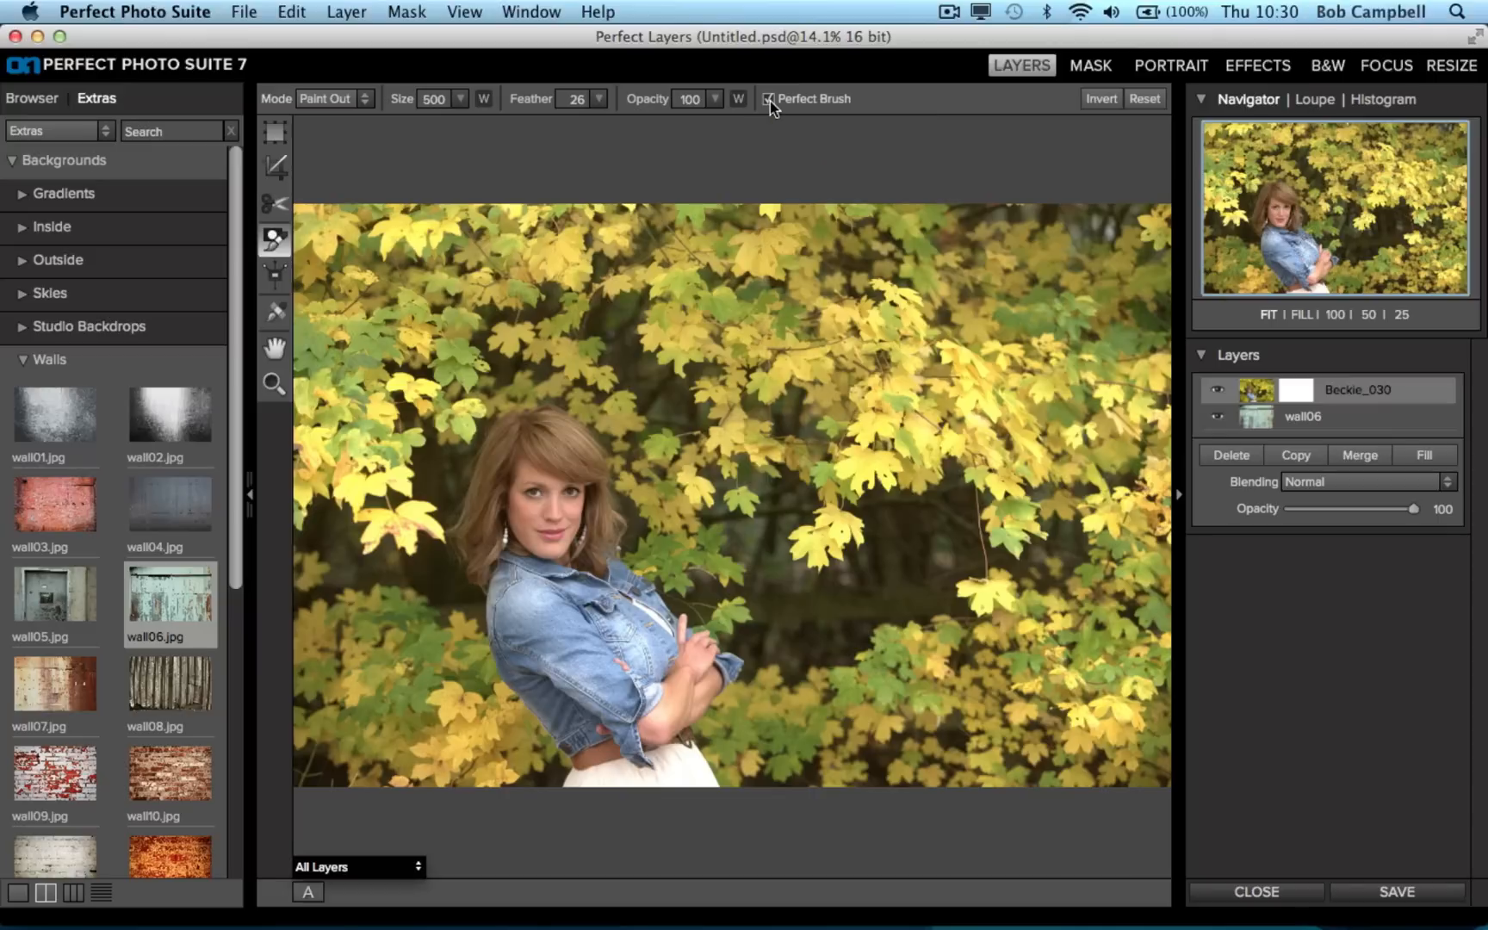
key(bracketleft)
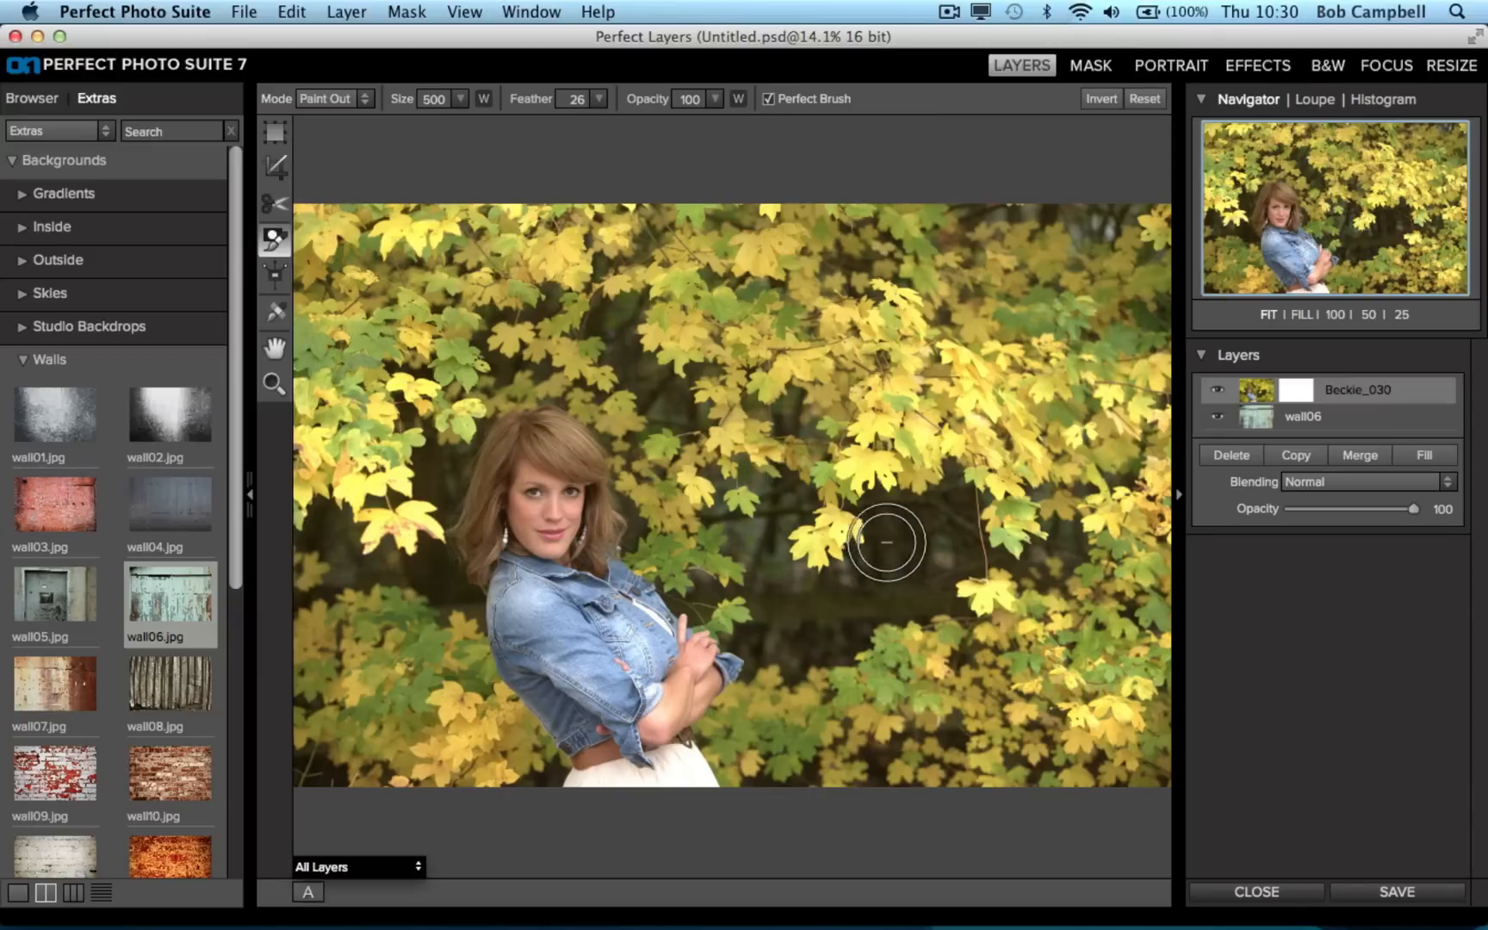
- Paint out the dark background gaps between the leaves around the woman to reveal the wall06 layer behind
mouse_move(904, 531)
mouse_down()
mouse_move(878, 495)
mouse_move(921, 507)
mouse_move(954, 478)
mouse_move(948, 501)
mouse_move(928, 497)
mouse_move(967, 565)
mouse_move(937, 551)
mouse_move(921, 567)
mouse_move(957, 613)
mouse_move(928, 595)
mouse_move(868, 610)
mouse_move(841, 650)
mouse_move(794, 664)
mouse_move(732, 646)
mouse_move(770, 629)
mouse_move(803, 574)
mouse_move(834, 606)
mouse_move(841, 564)
mouse_move(868, 569)
mouse_move(862, 551)
mouse_move(885, 582)
mouse_move(922, 565)
mouse_move(963, 499)
mouse_move(987, 501)
mouse_move(977, 528)
mouse_move(1002, 581)
mouse_move(1001, 565)
mouse_move(1068, 544)
mouse_move(1055, 586)
mouse_move(1034, 483)
mouse_move(1126, 482)
mouse_move(1030, 483)
mouse_up()
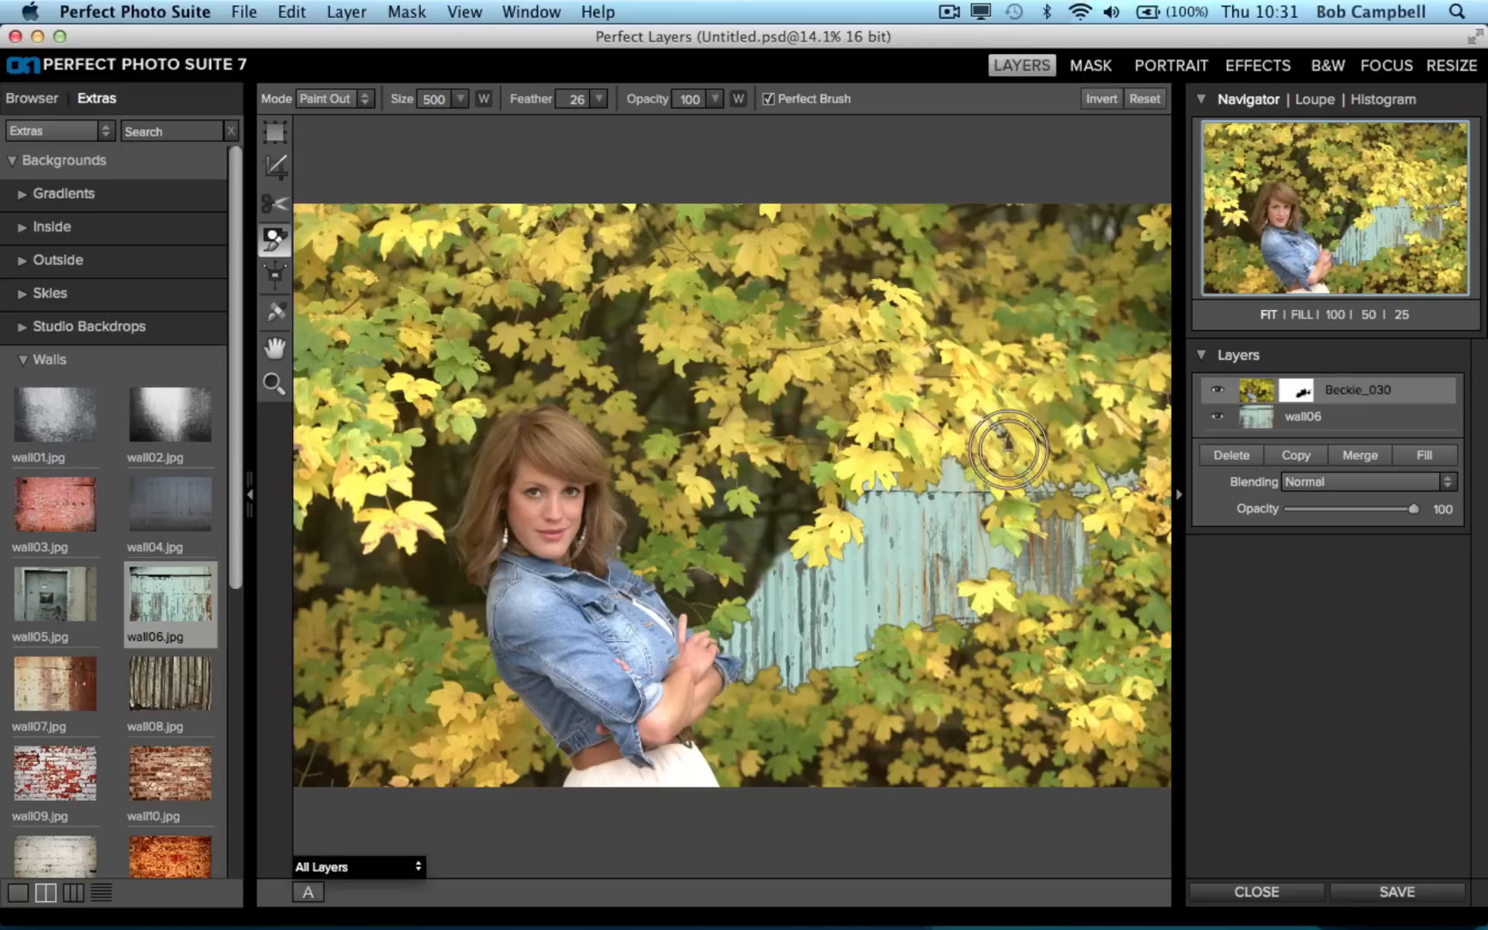
mouse_move(713, 505)
mouse_down()
mouse_move(762, 523)
mouse_move(796, 510)
mouse_move(773, 483)
mouse_move(749, 478)
mouse_move(740, 530)
mouse_move(717, 514)
mouse_move(749, 526)
mouse_move(735, 547)
mouse_move(794, 579)
mouse_up()
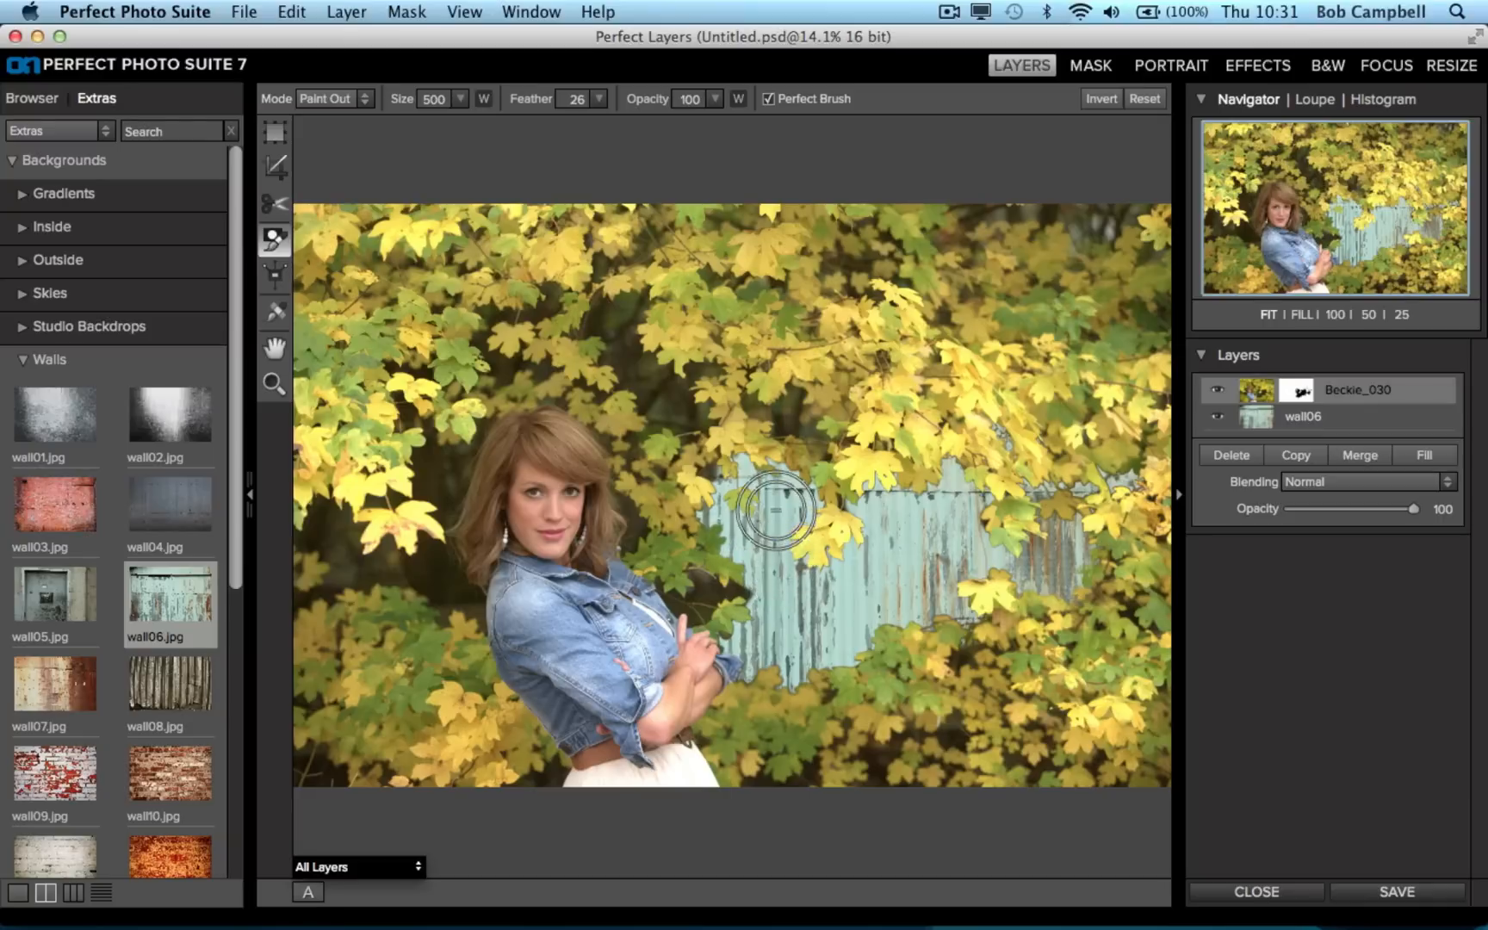
mouse_move(789, 430)
mouse_down()
mouse_move(789, 410)
mouse_move(751, 405)
mouse_move(854, 441)
mouse_up()
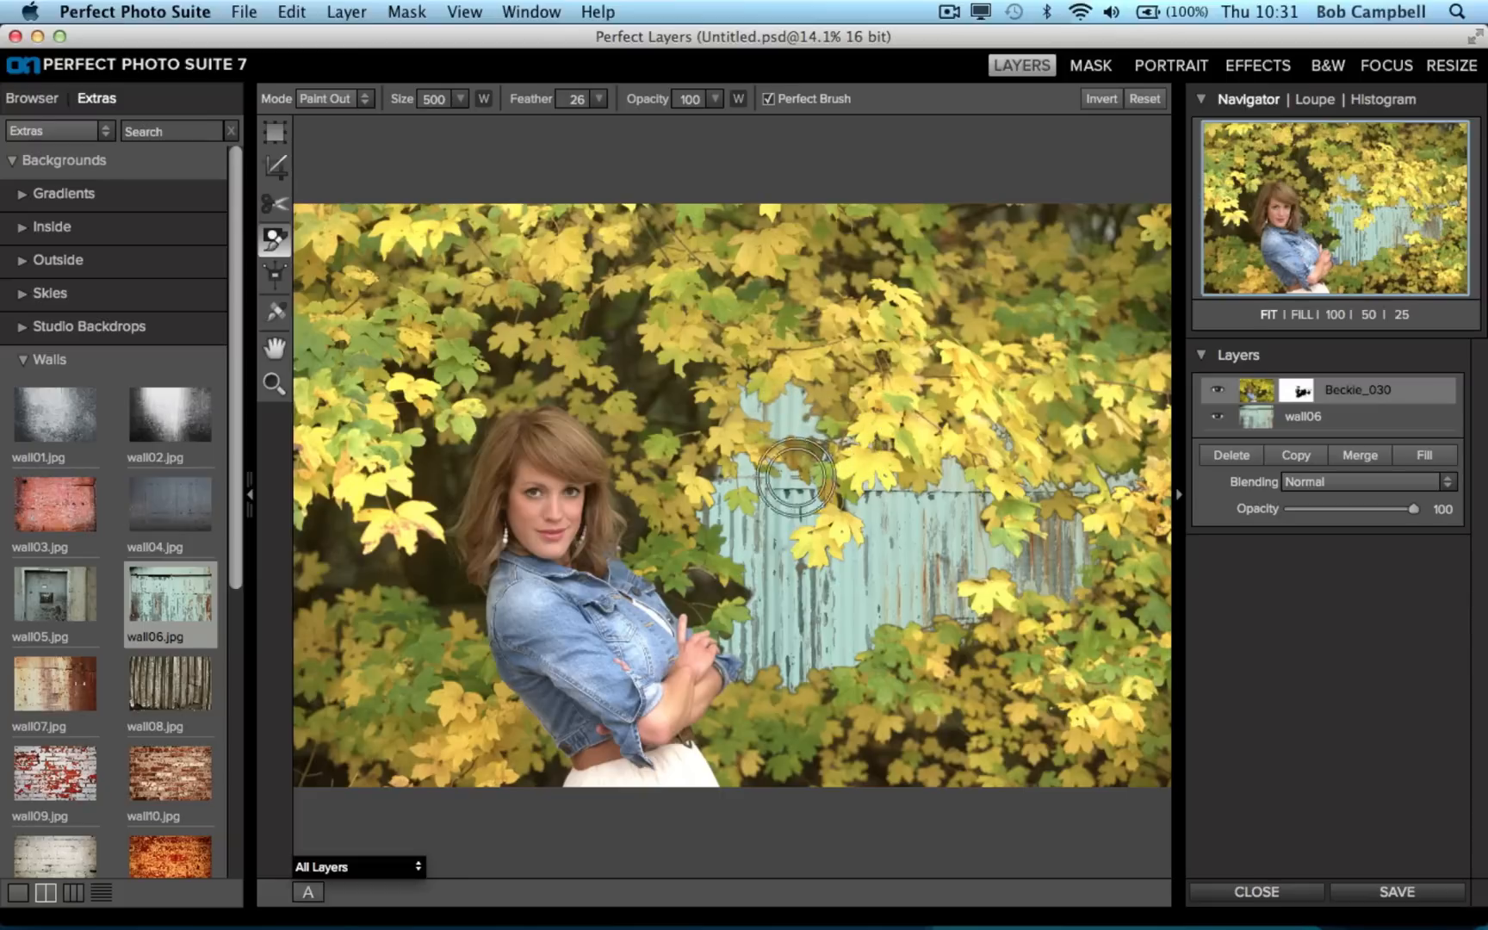
mouse_move(681, 404)
mouse_down()
mouse_move(706, 372)
mouse_move(675, 396)
mouse_move(695, 420)
mouse_move(702, 409)
mouse_move(664, 411)
mouse_move(623, 342)
mouse_move(632, 311)
mouse_move(588, 328)
mouse_move(592, 406)
mouse_move(598, 392)
mouse_move(519, 363)
mouse_move(532, 302)
mouse_move(531, 317)
mouse_move(549, 310)
mouse_move(443, 329)
mouse_move(490, 310)
mouse_up()
drag(488, 348, 545, 372)
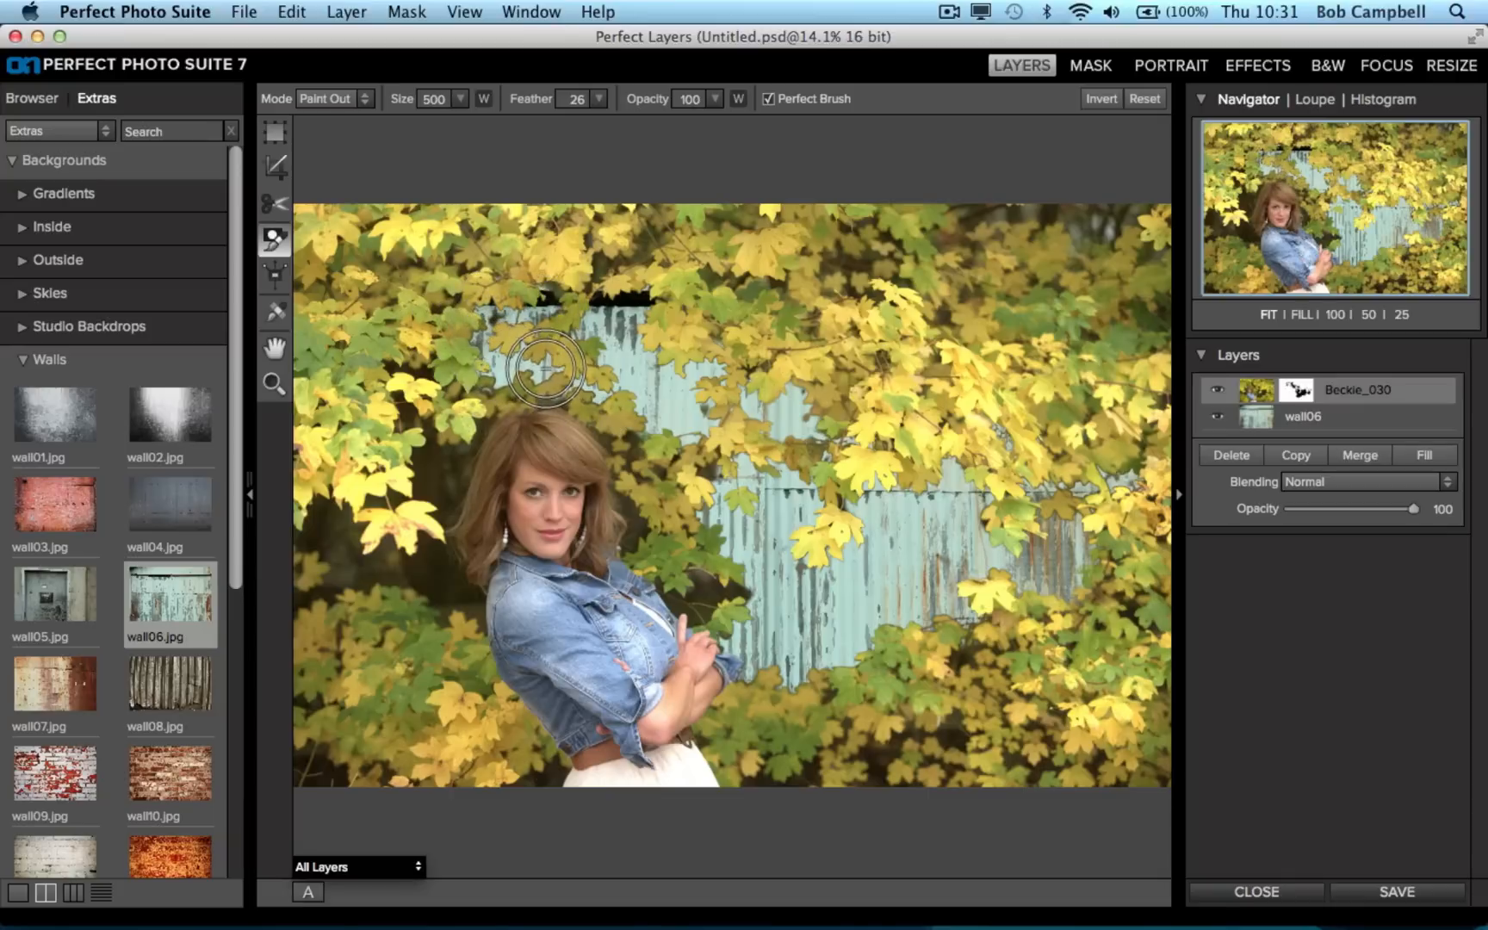
mouse_move(459, 497)
mouse_down()
mouse_move(431, 445)
mouse_move(396, 412)
mouse_move(409, 365)
mouse_move(391, 368)
mouse_move(430, 365)
mouse_move(457, 399)
mouse_up()
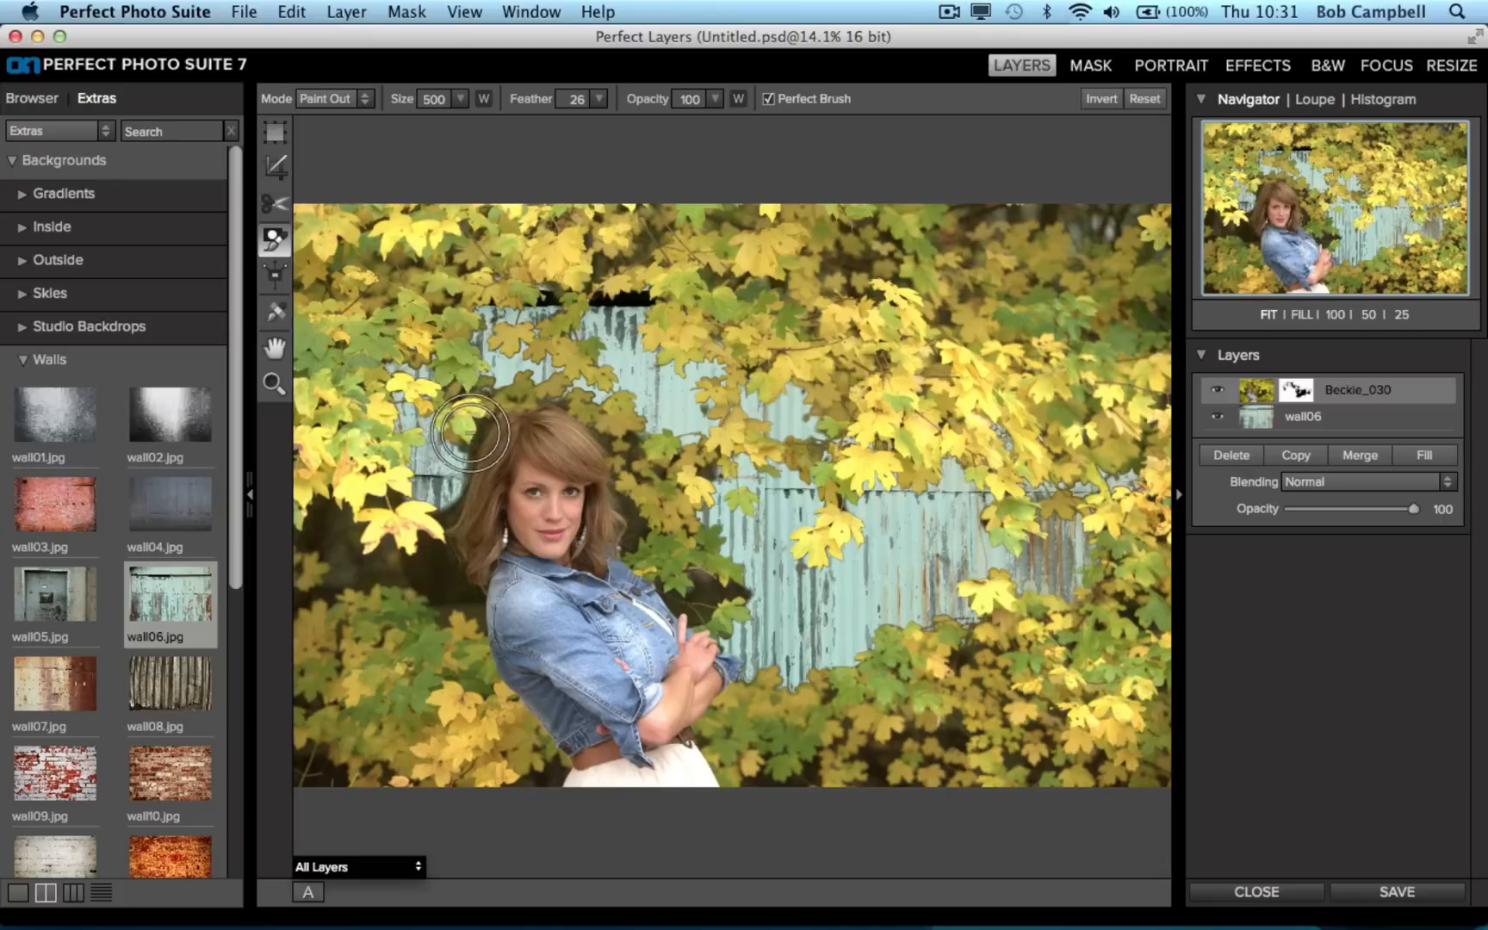
mouse_move(366, 515)
mouse_down()
mouse_move(322, 537)
mouse_move(338, 498)
mouse_move(346, 565)
mouse_move(430, 564)
mouse_move(475, 610)
mouse_move(443, 599)
mouse_move(394, 491)
mouse_up()
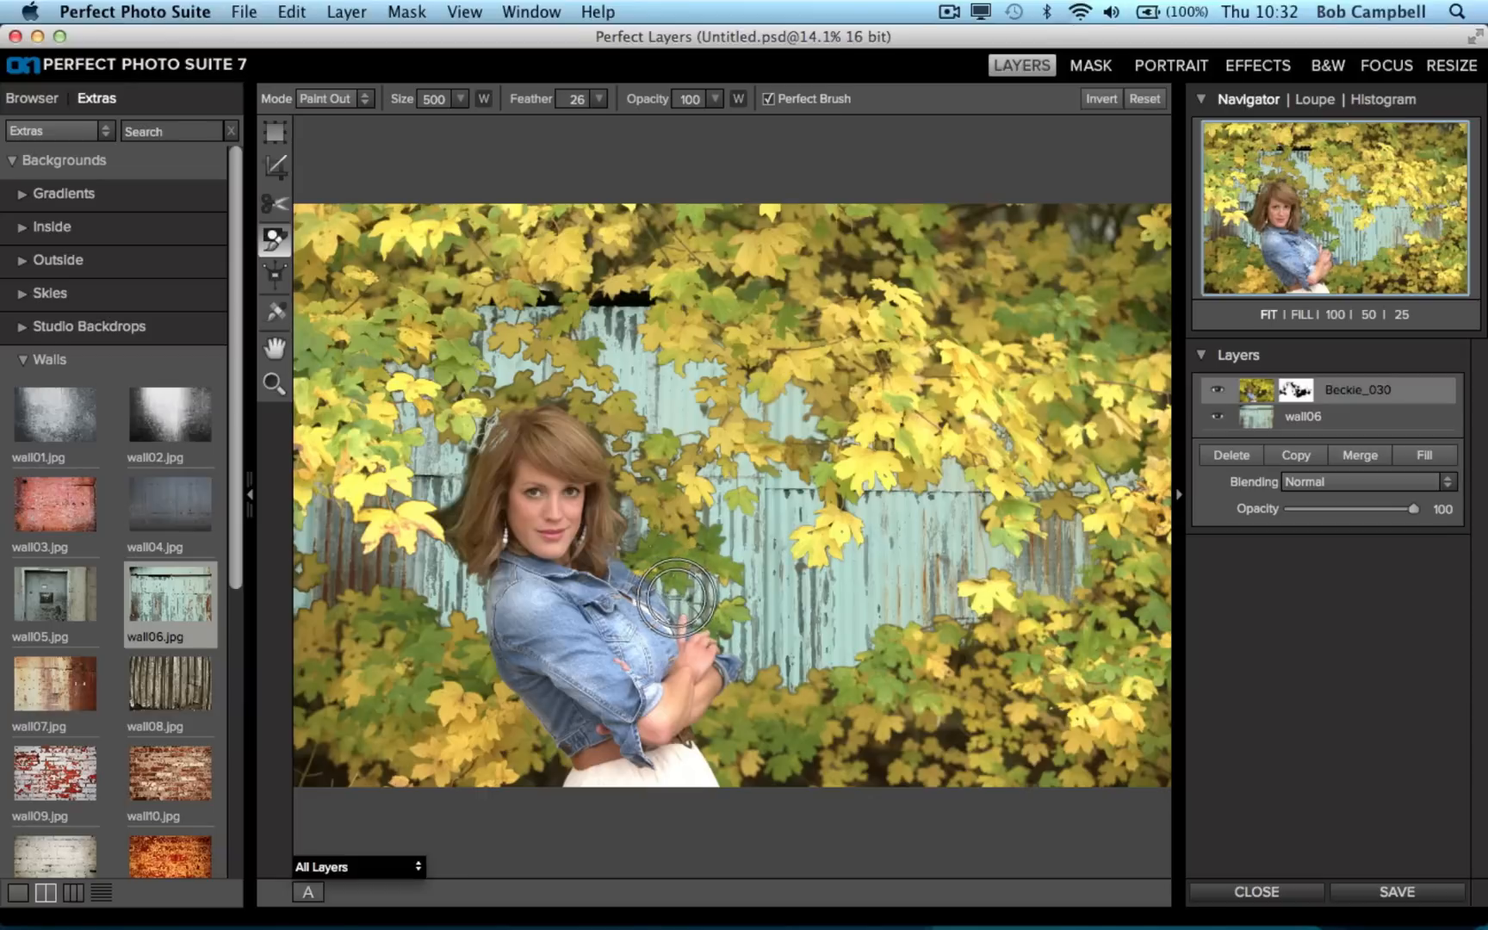
mouse_move(937, 742)
mouse_down()
mouse_move(952, 739)
mouse_move(907, 778)
mouse_move(879, 758)
mouse_move(825, 760)
mouse_up()
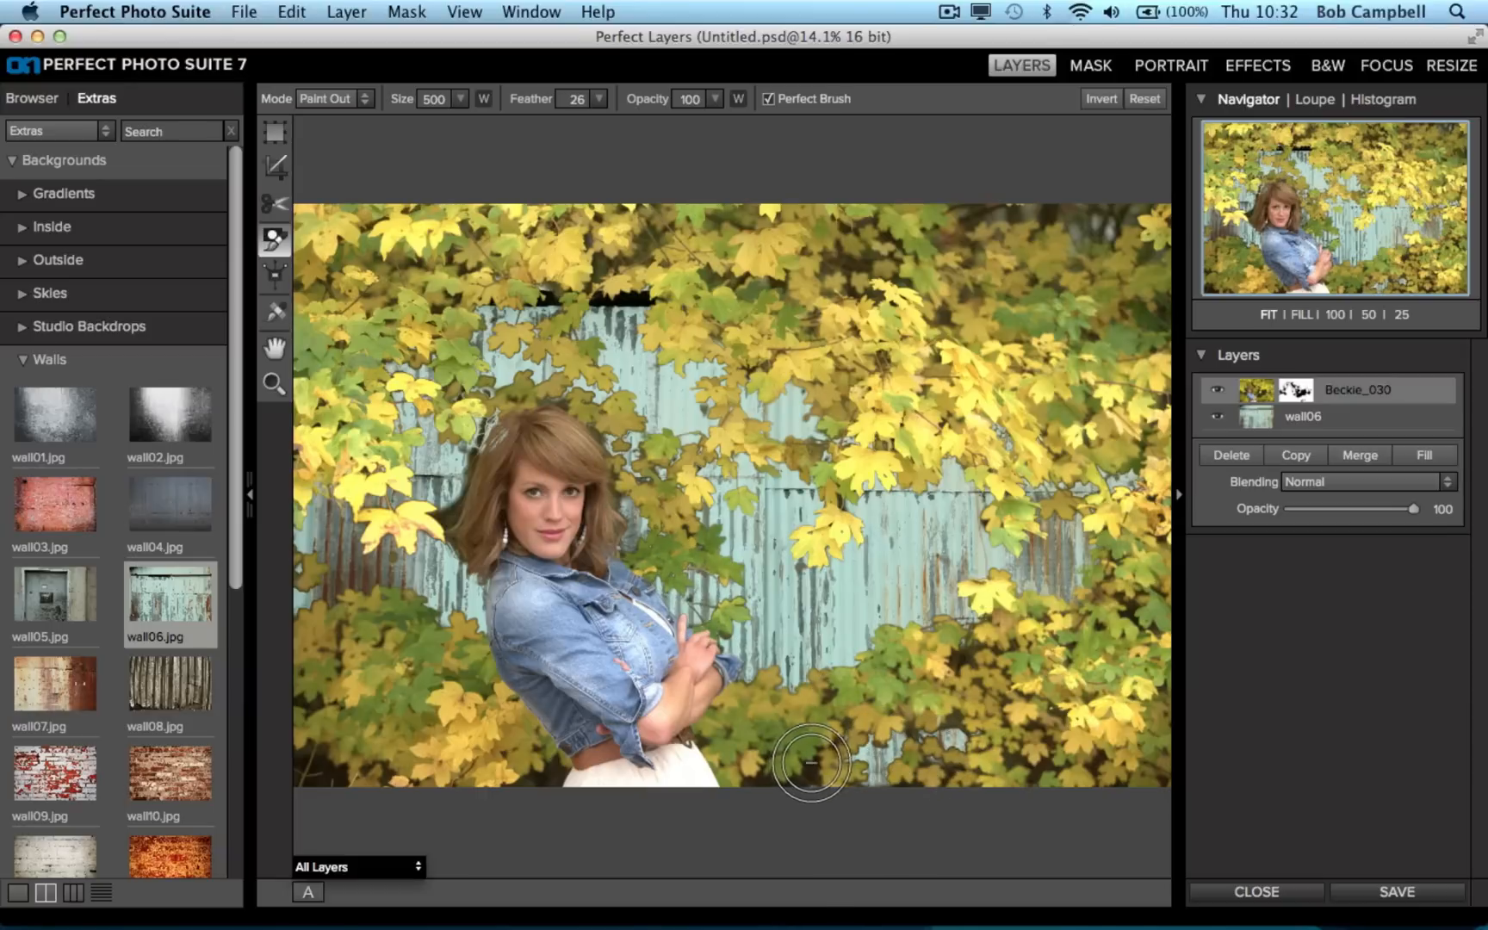
mouse_move(662, 786)
mouse_down()
mouse_move(551, 777)
mouse_move(555, 766)
mouse_up()
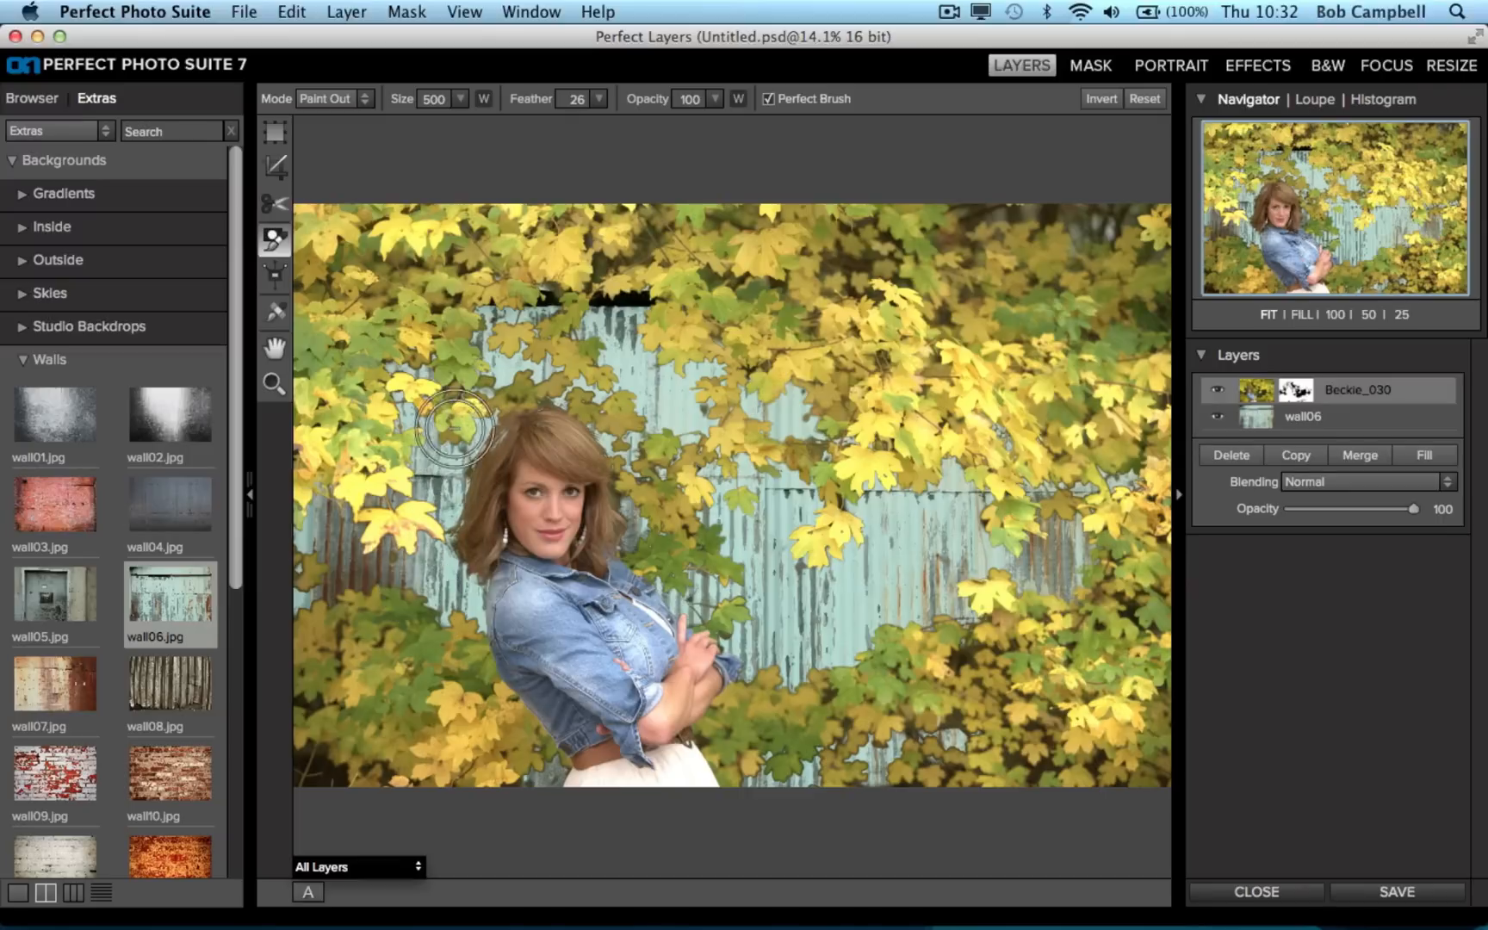
- Switch the masking brush to Paint In at size 150 and paint back the edge of the woman's hair
click(366, 98)
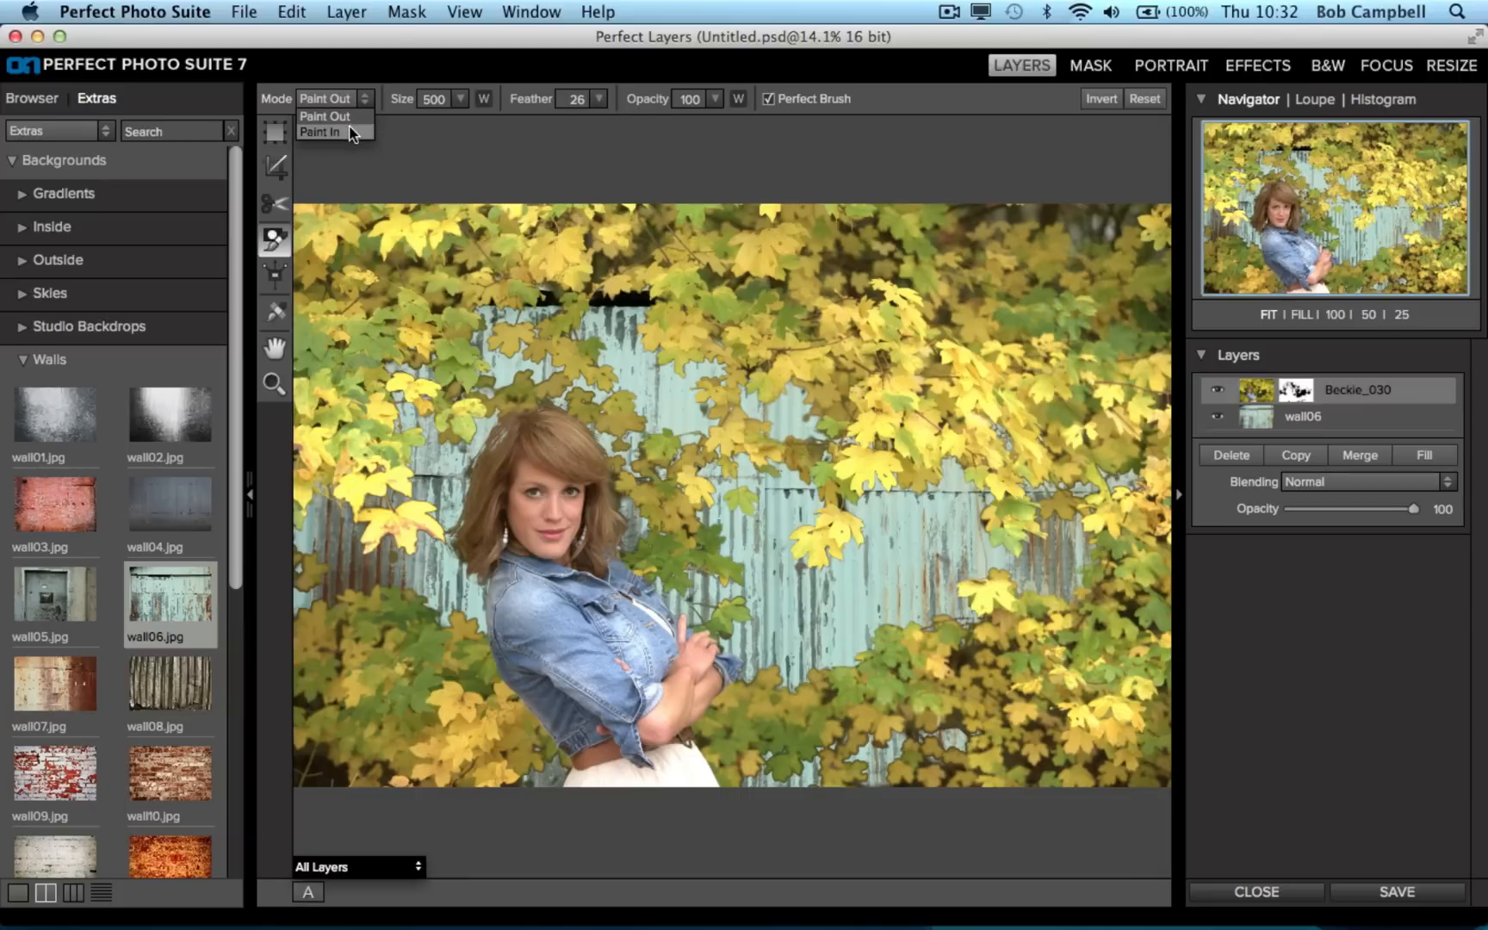
click(348, 132)
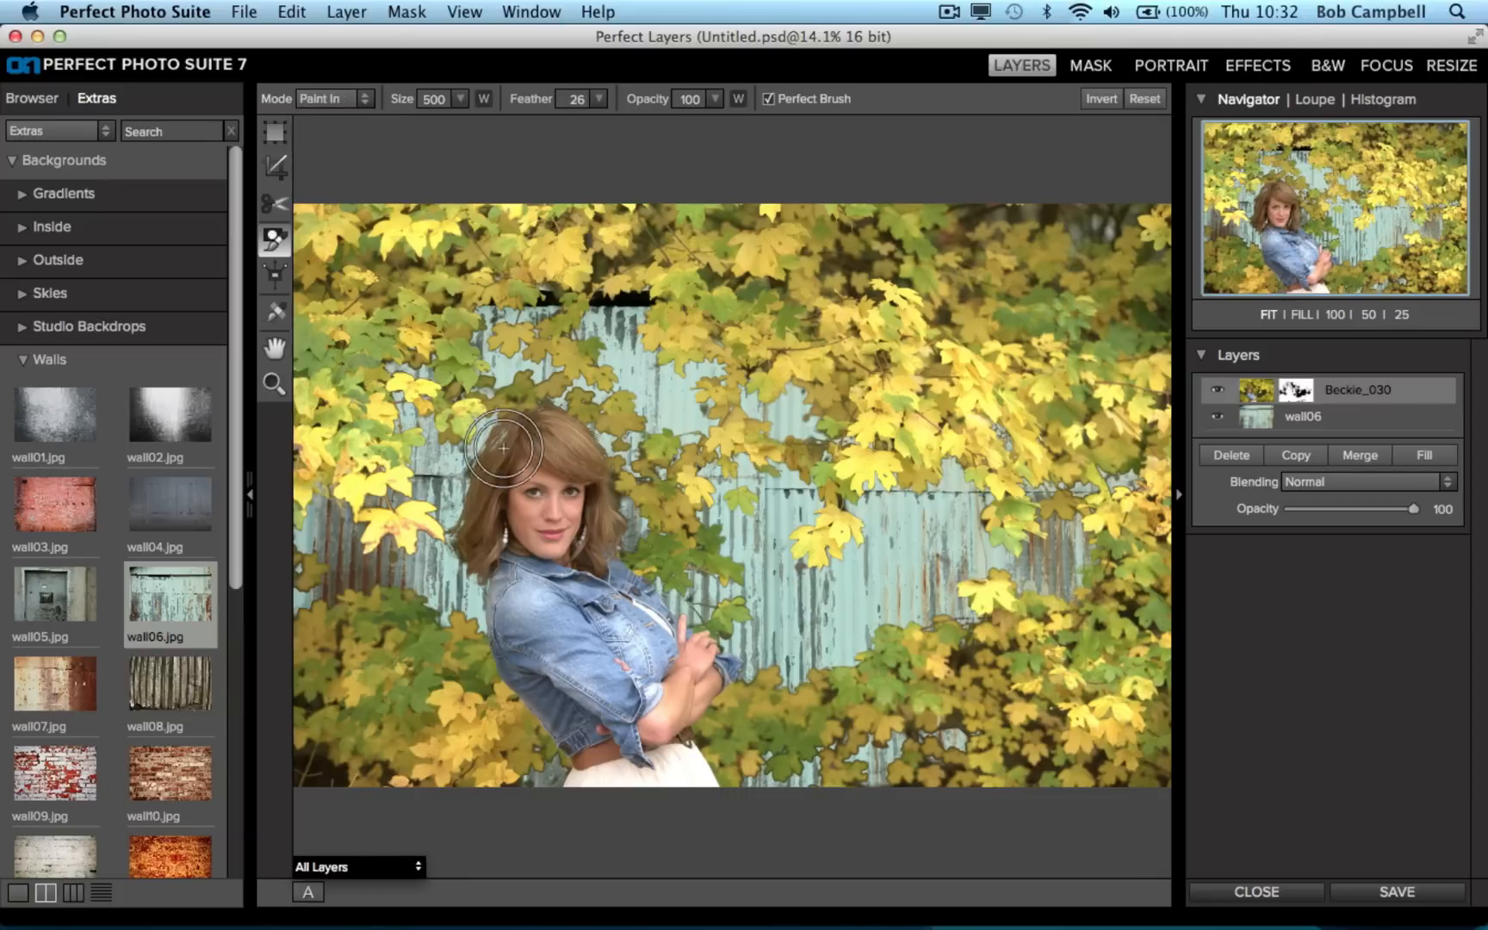
key(bracketleft)
key(bracketleft)
key(bracketleft)
key(bracketleft)
key(bracketleft)
key(bracketleft)
key(bracketleft)
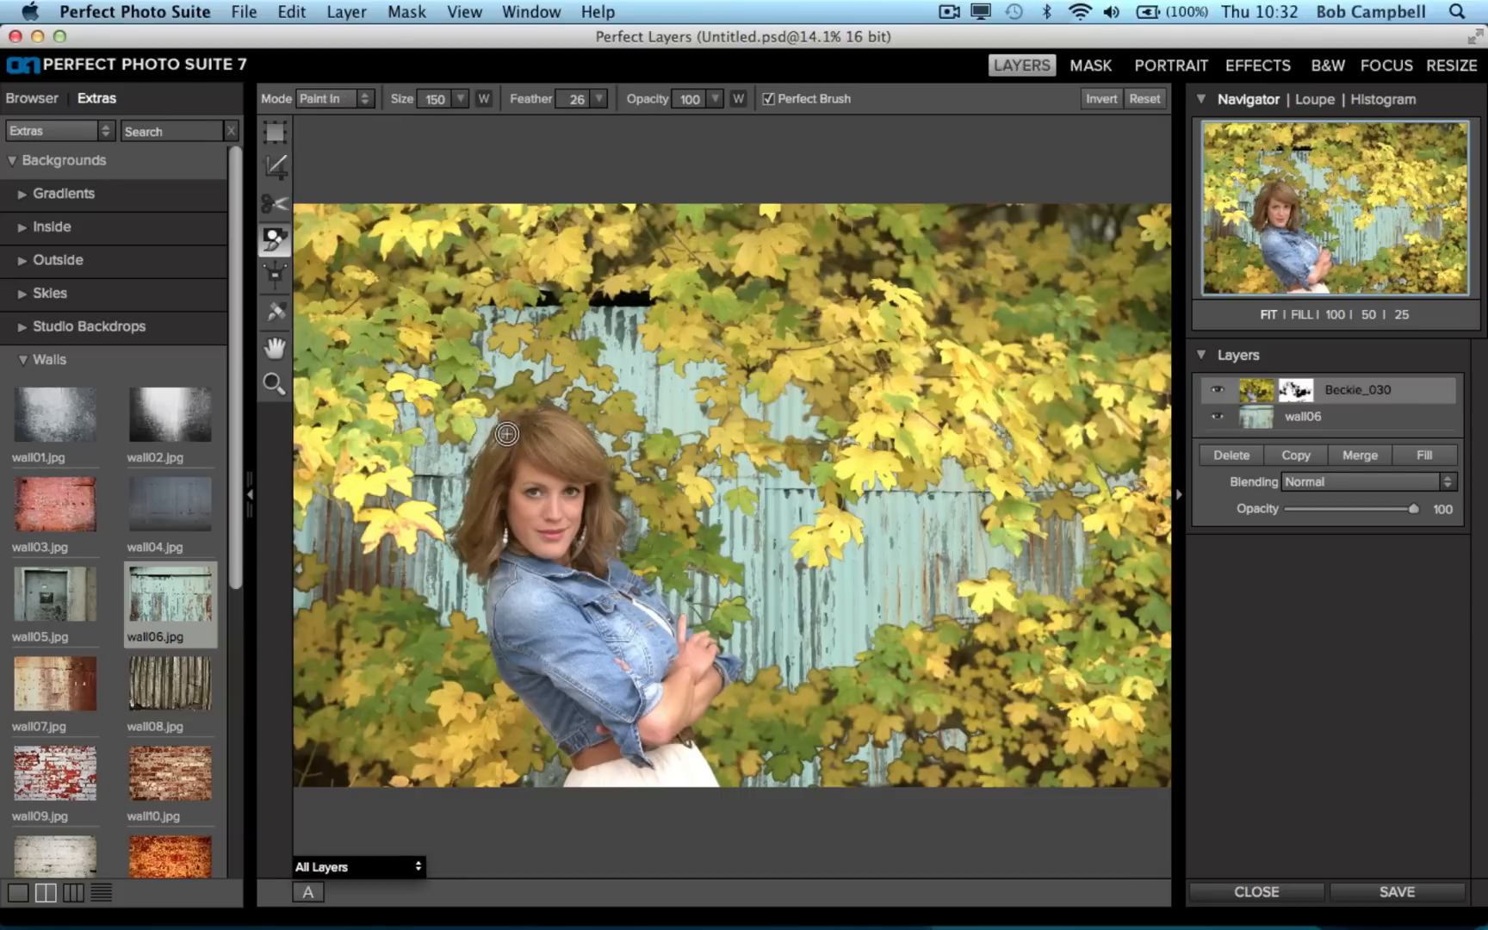
mouse_move(504, 439)
mouse_down()
mouse_move(491, 456)
mouse_move(509, 439)
mouse_up()
- Duplicate the wall06 layer and set the copy's blending mode to Multiply
click(1348, 417)
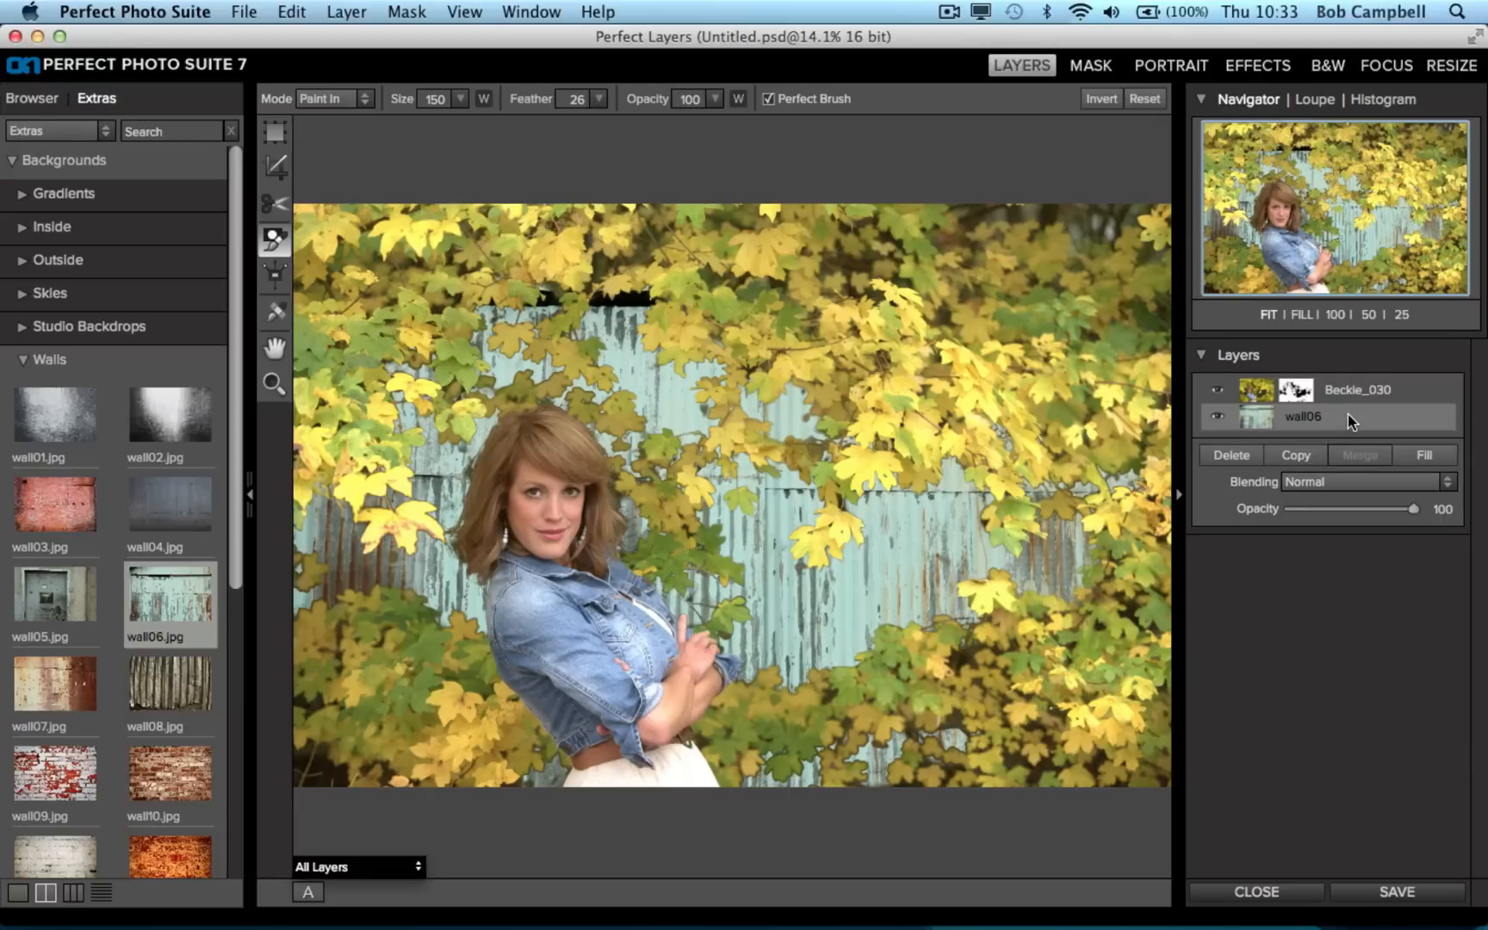
click(1292, 461)
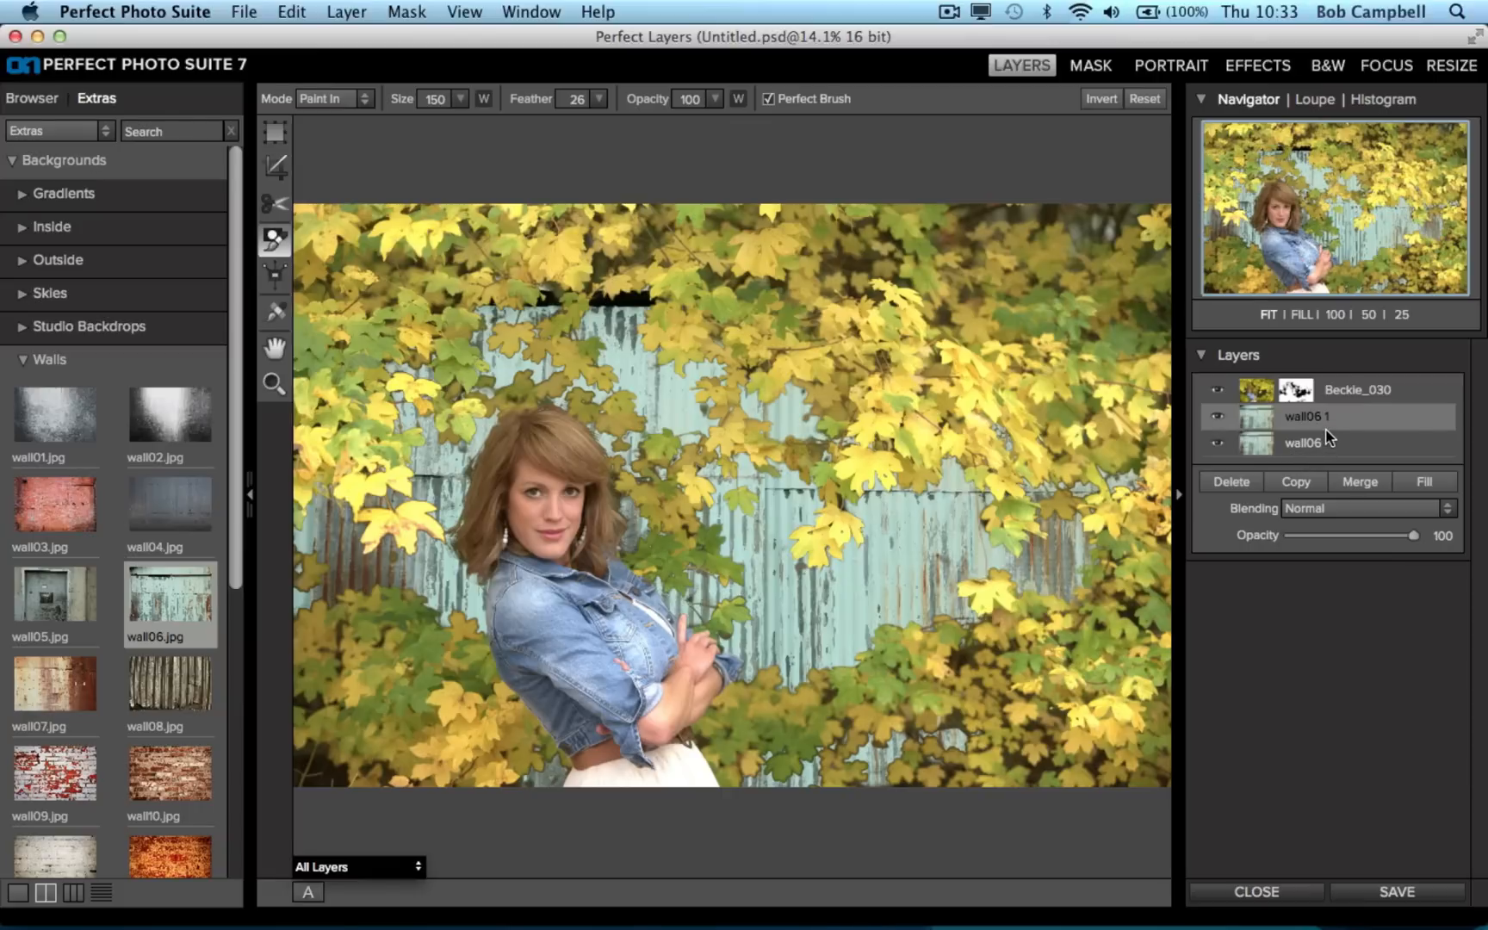
click(1446, 509)
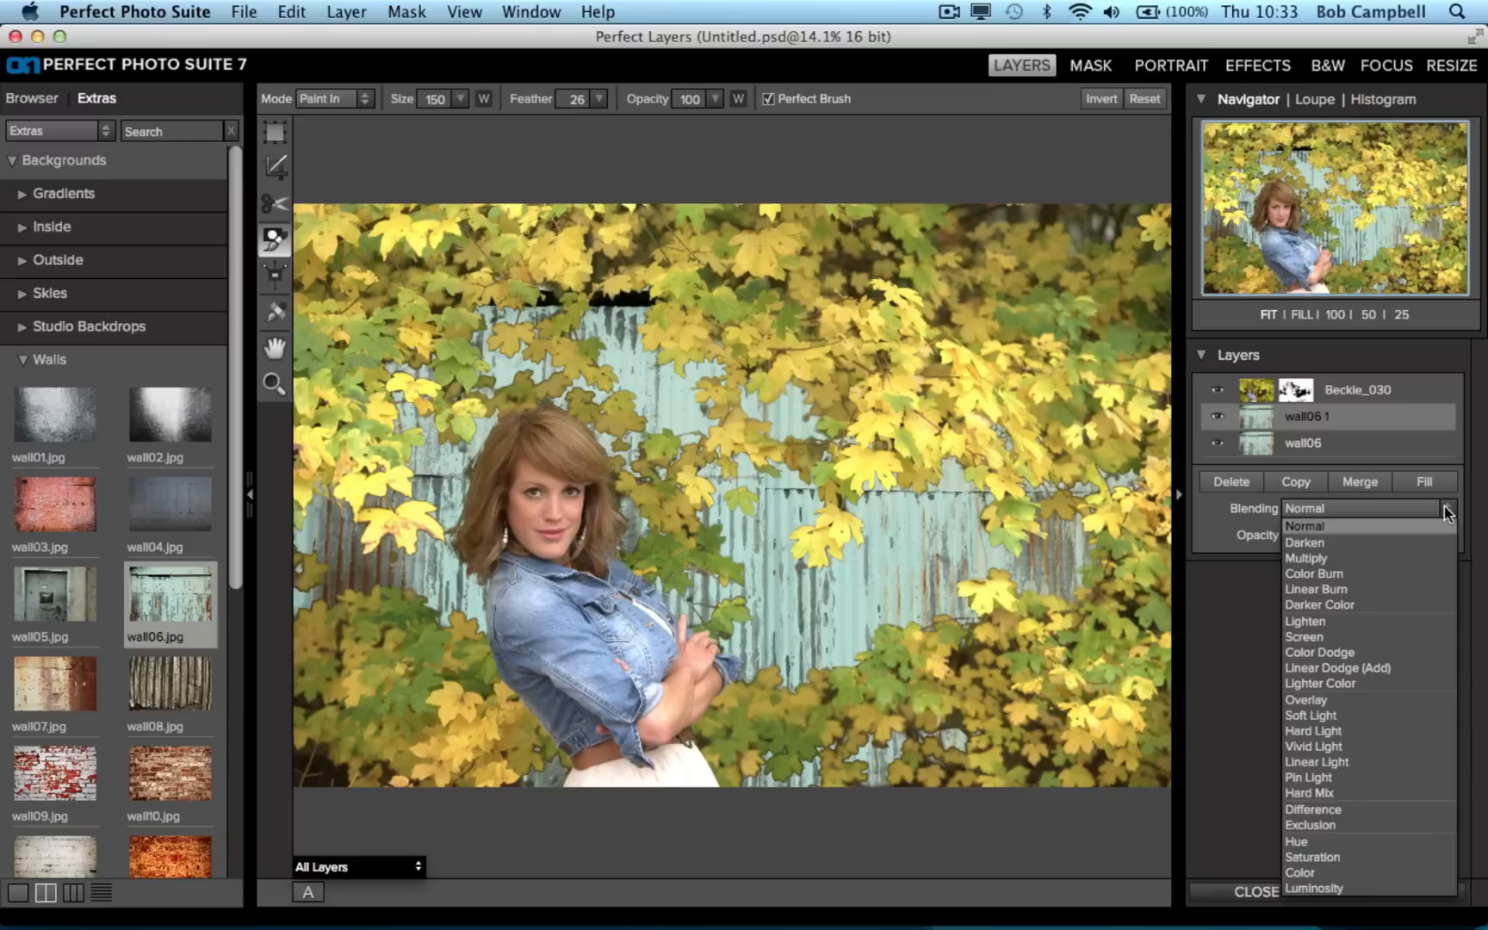
click(1301, 560)
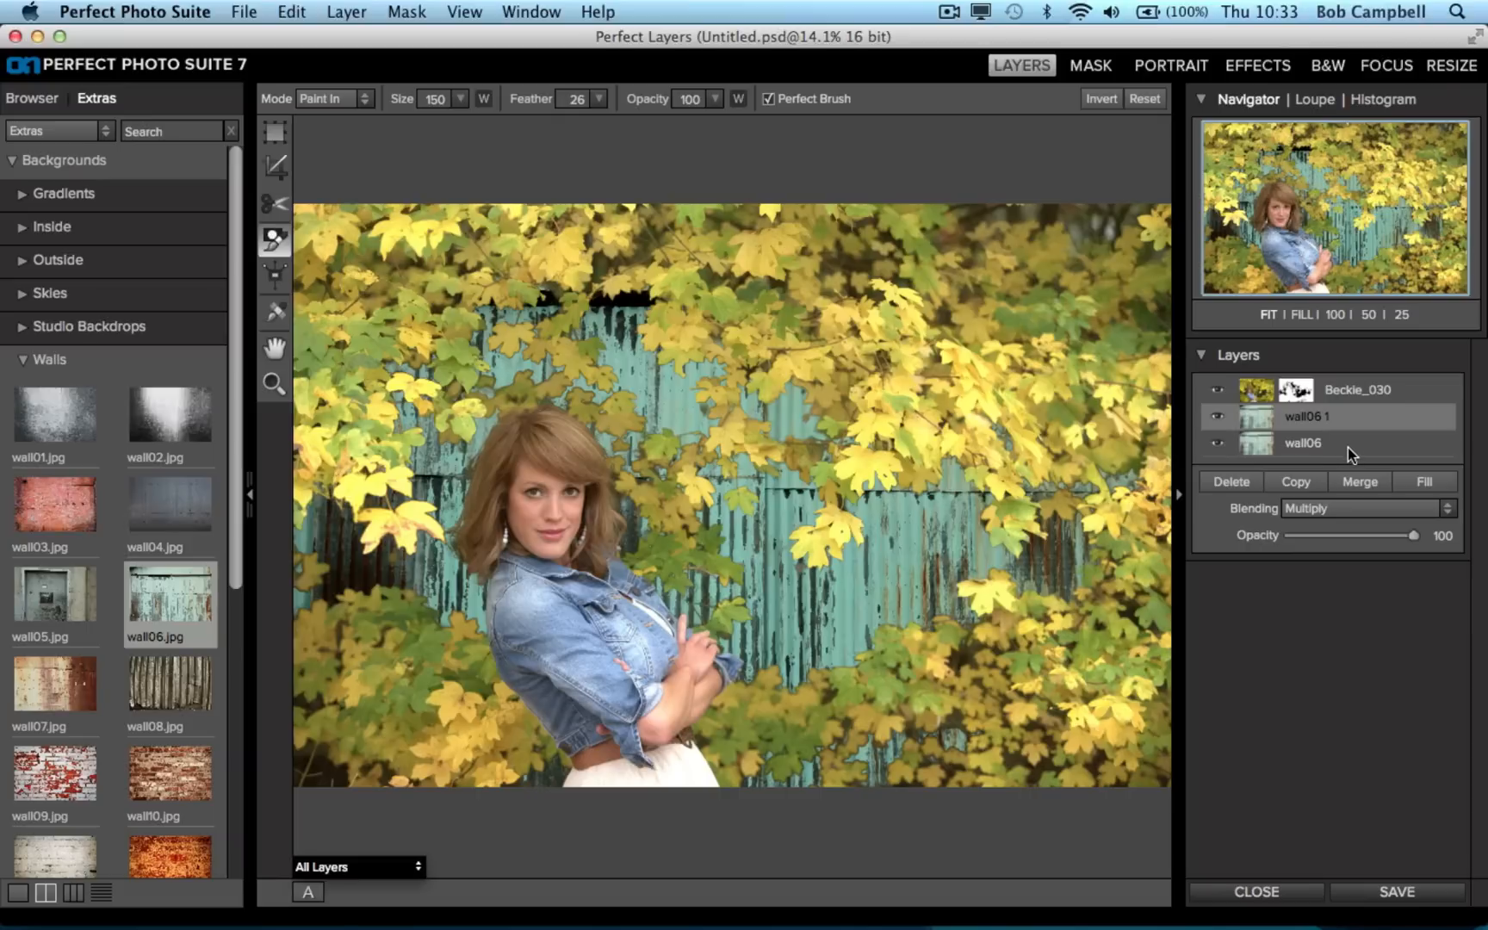
- Duplicate the Multiply wall layer three more times to darken the wall further
click(1290, 484)
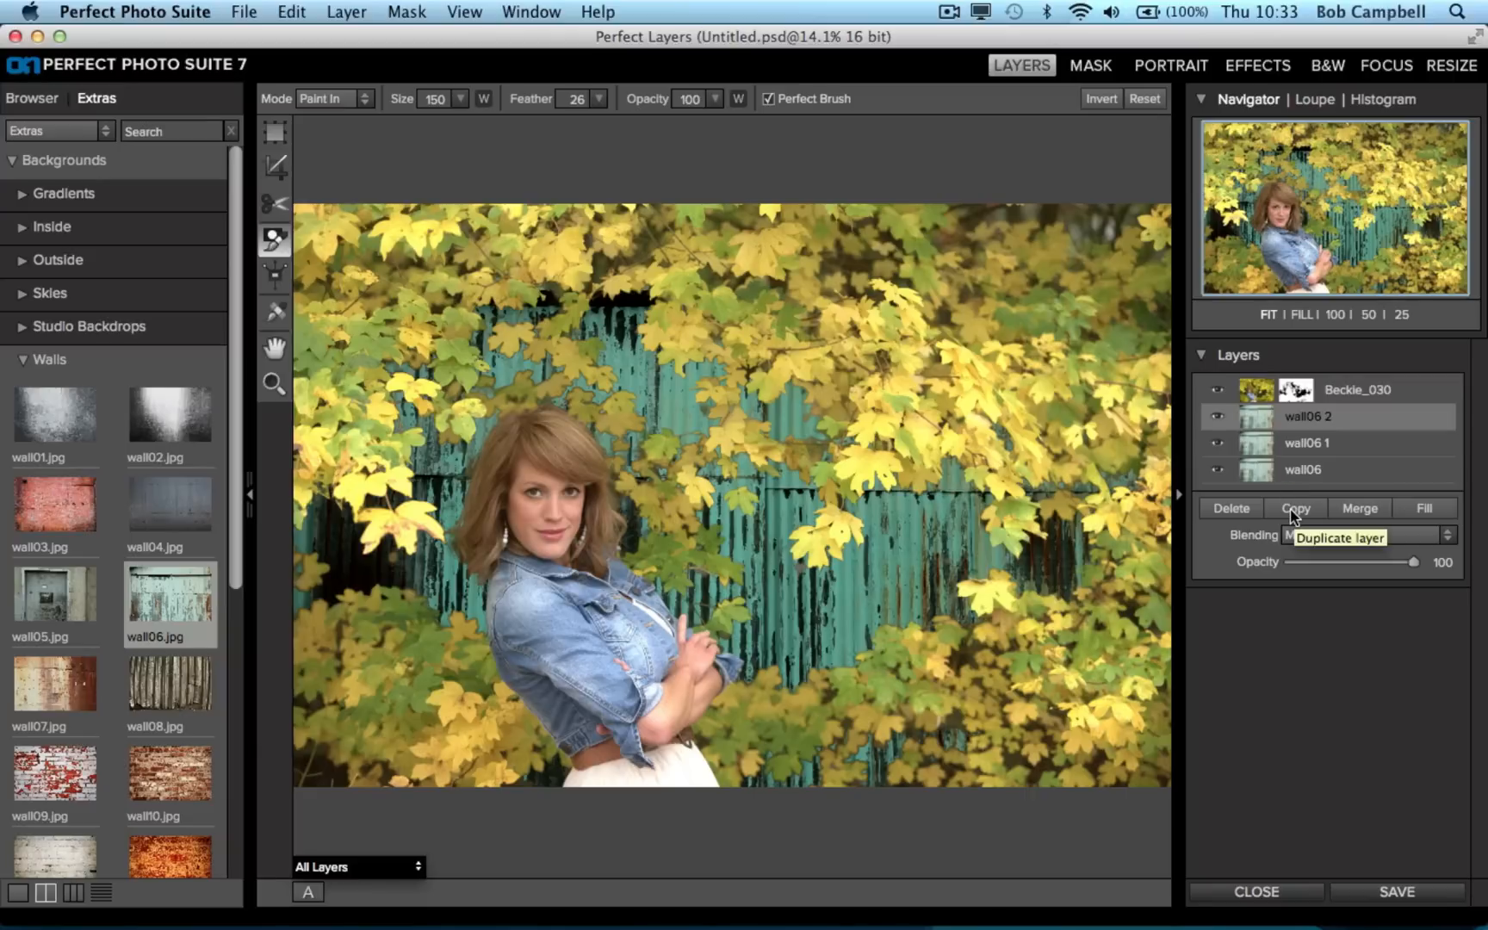
click(1293, 513)
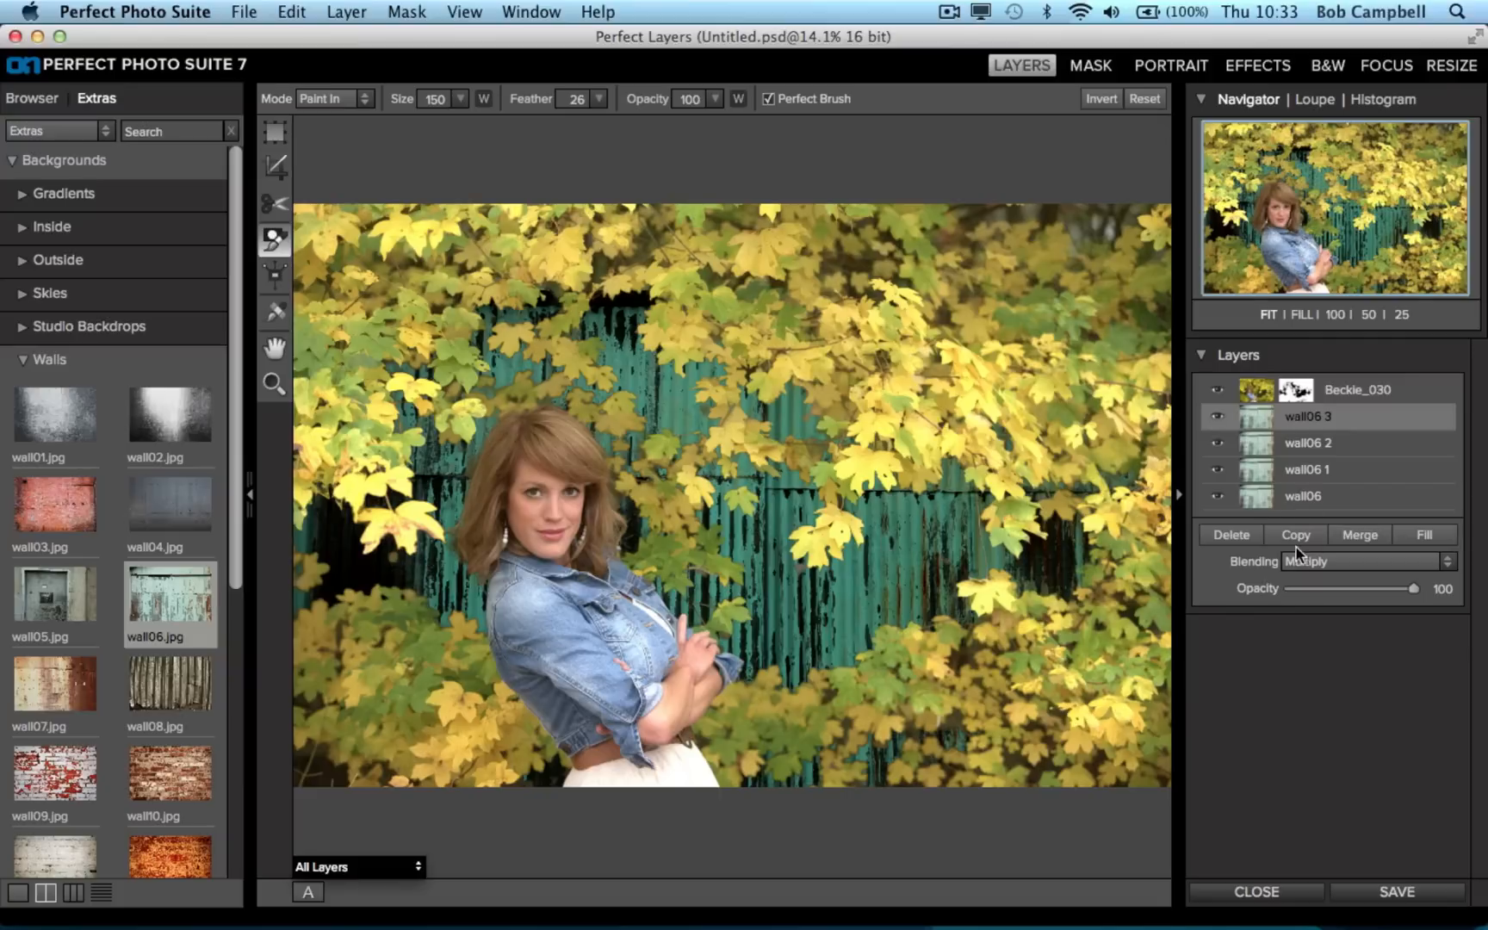
click(1291, 537)
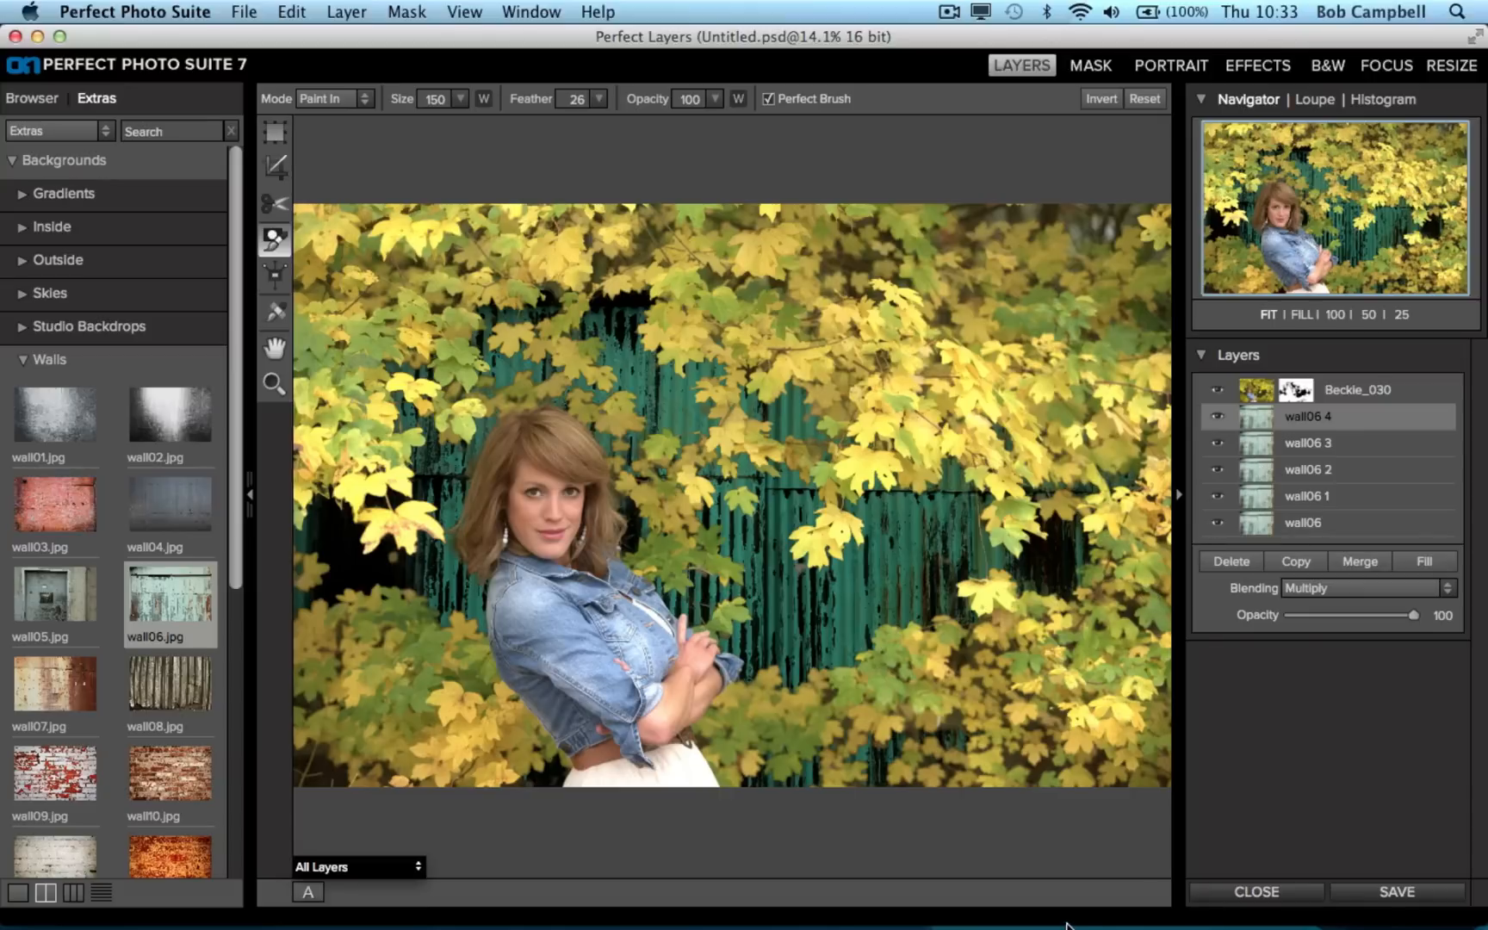
- Close the leaf portrait document without saving the changes
click(1237, 894)
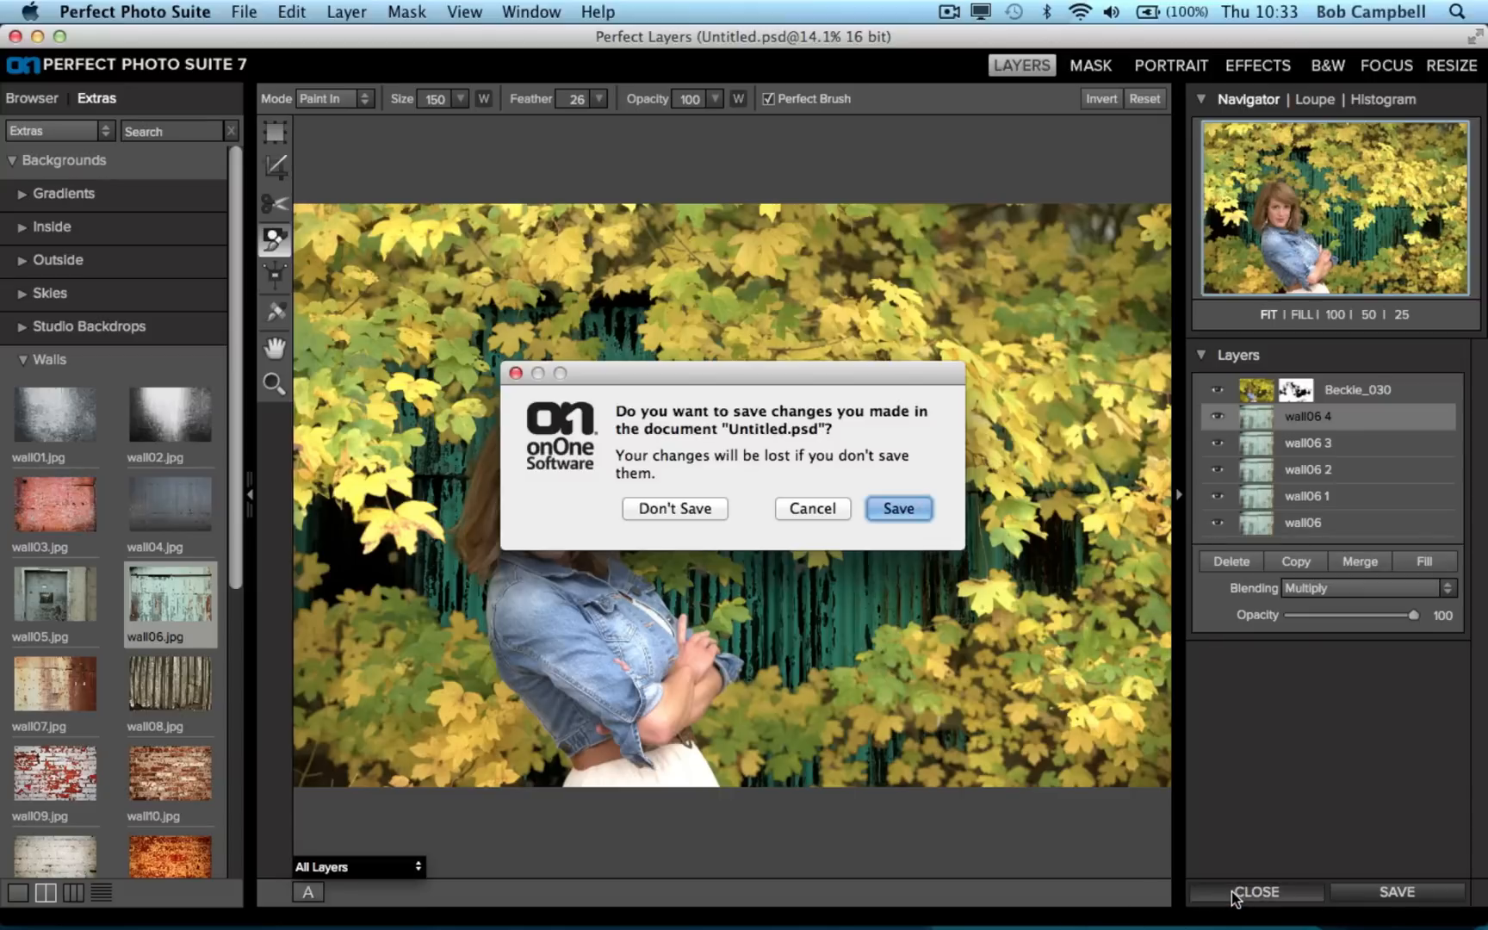
click(670, 509)
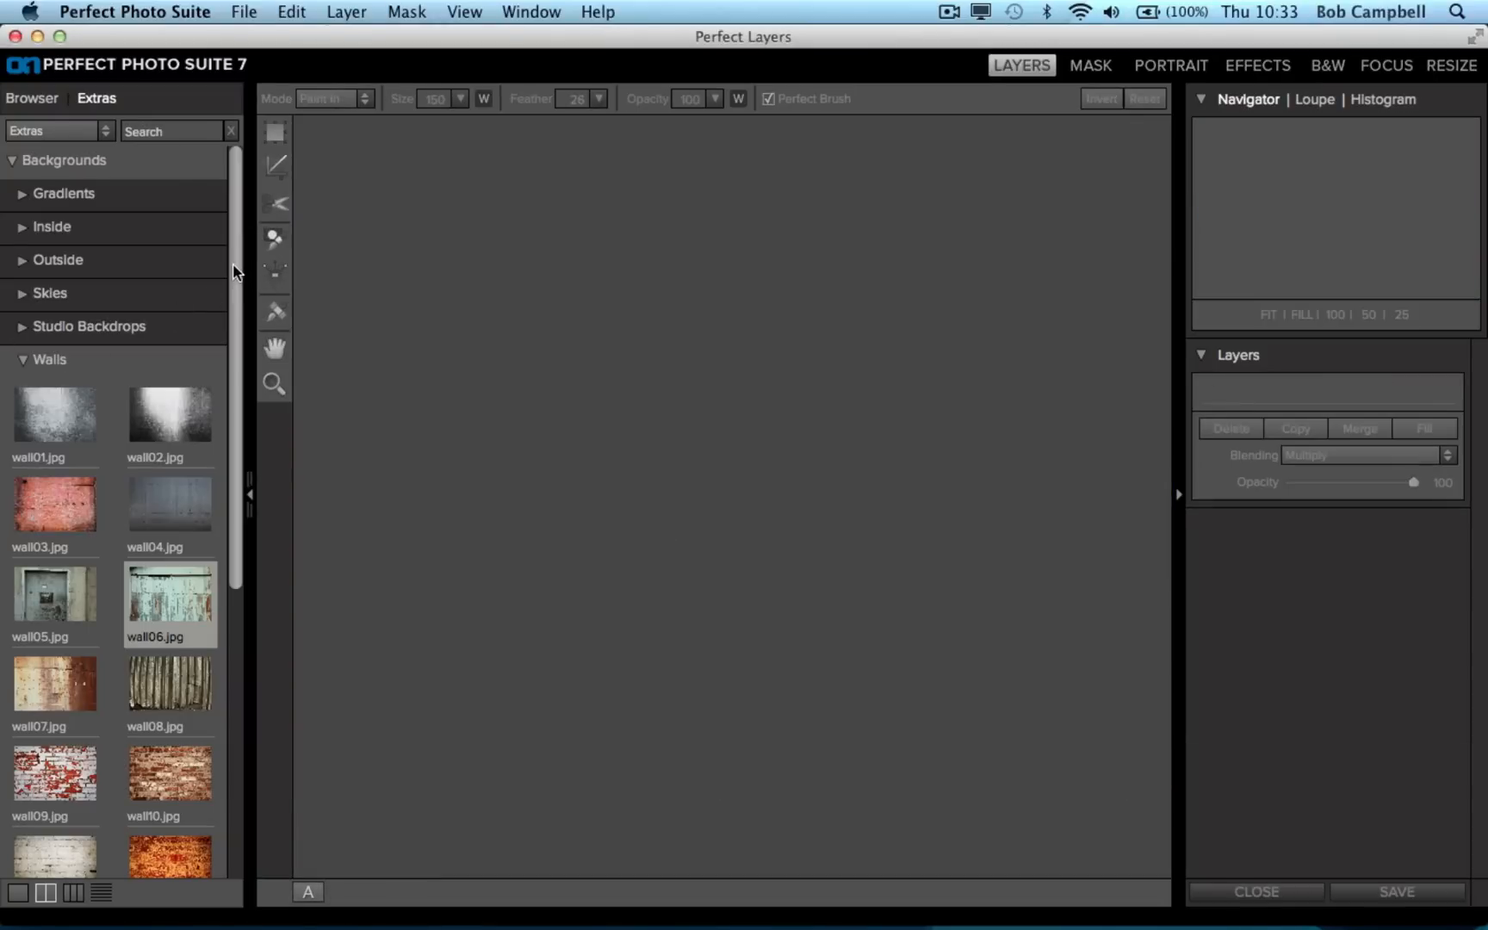
- Browse the Desktop images to the France Holiday folder and open the Cognac Door picture
drag(233, 265, 243, 215)
click(97, 130)
click(17, 101)
click(22, 100)
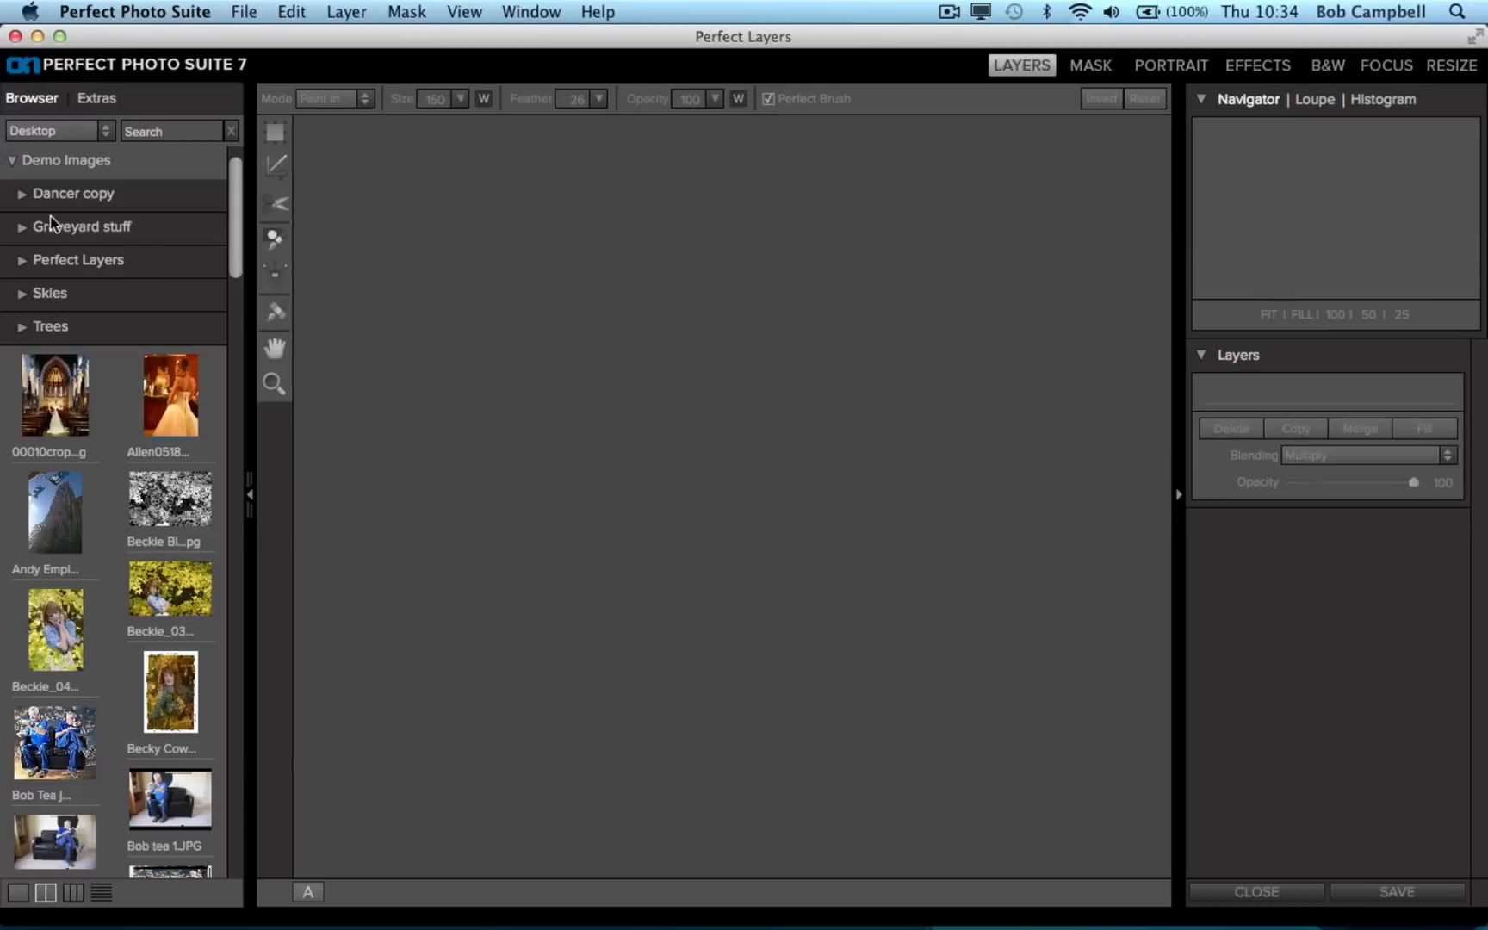
click(103, 134)
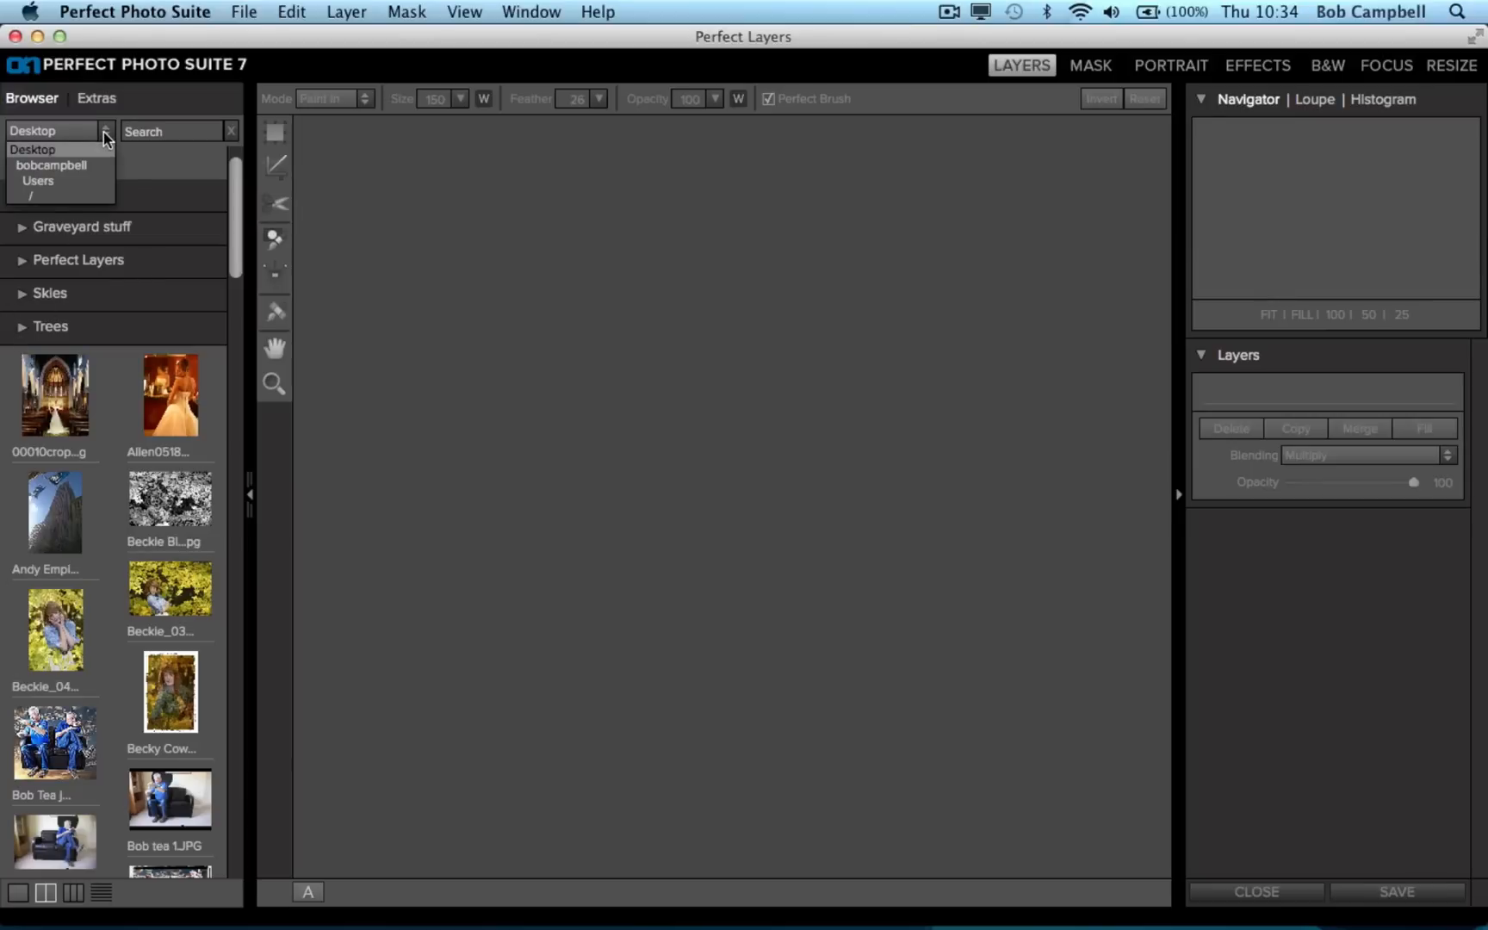
click(104, 136)
click(24, 164)
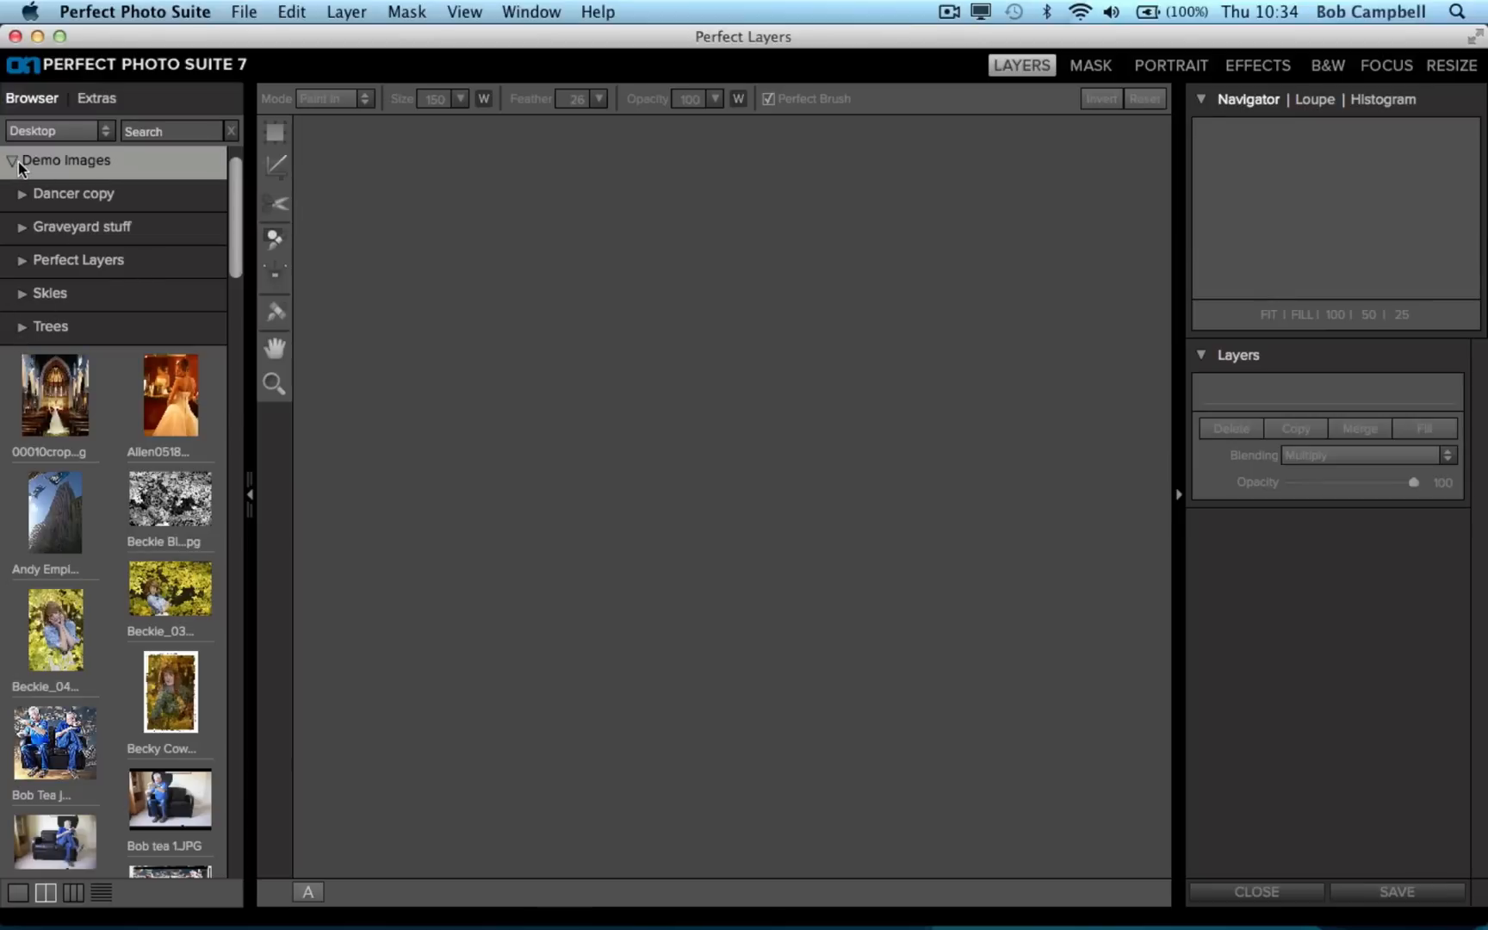
click(13, 161)
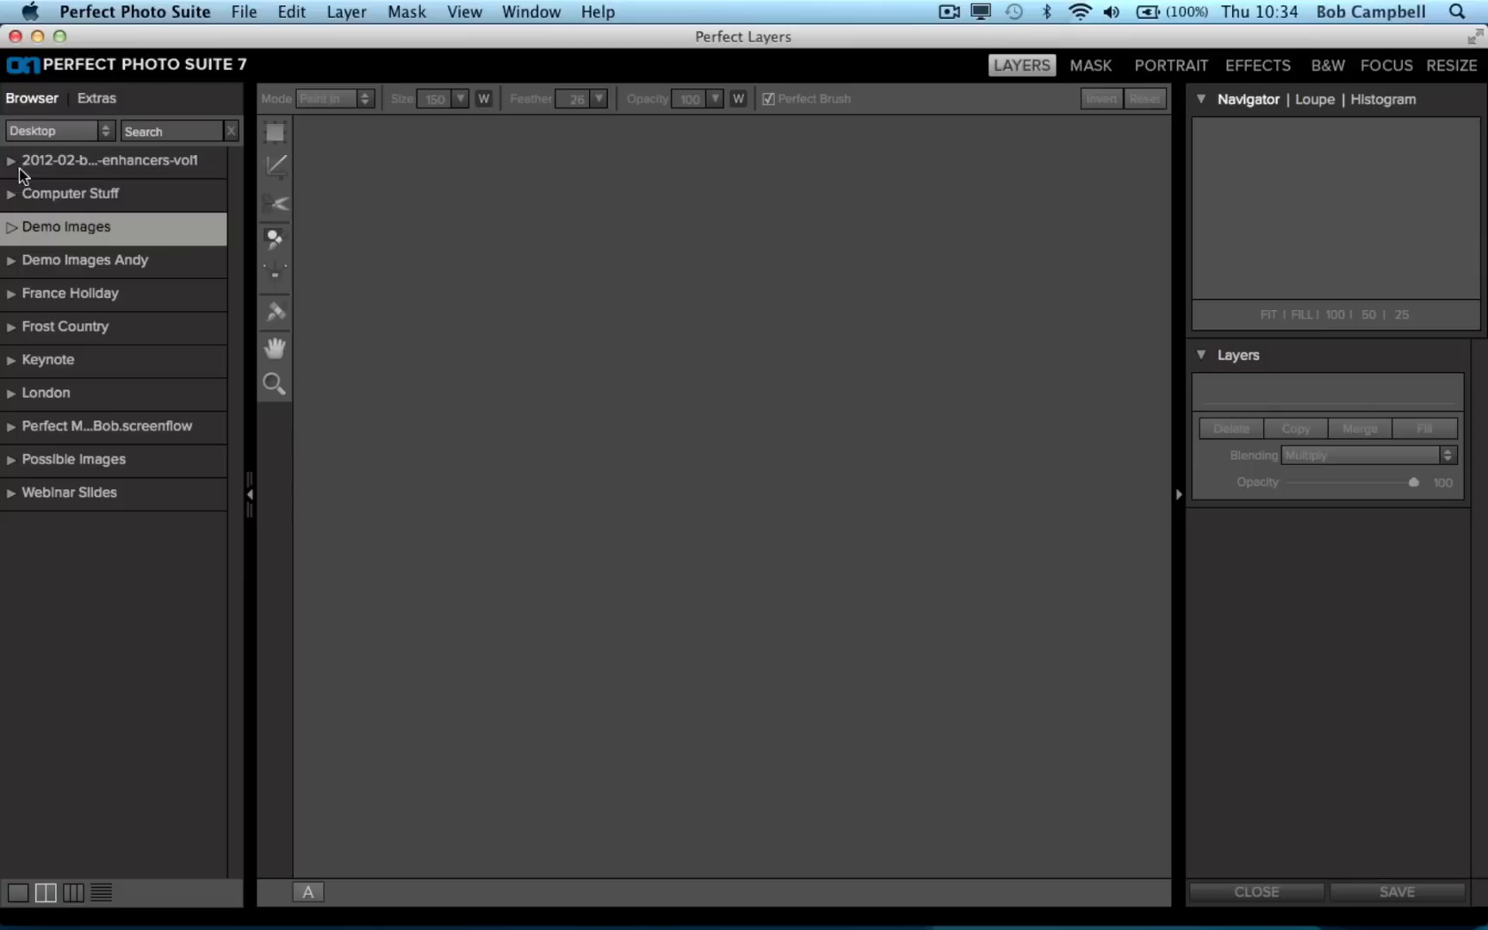
click(45, 297)
double_click(45, 298)
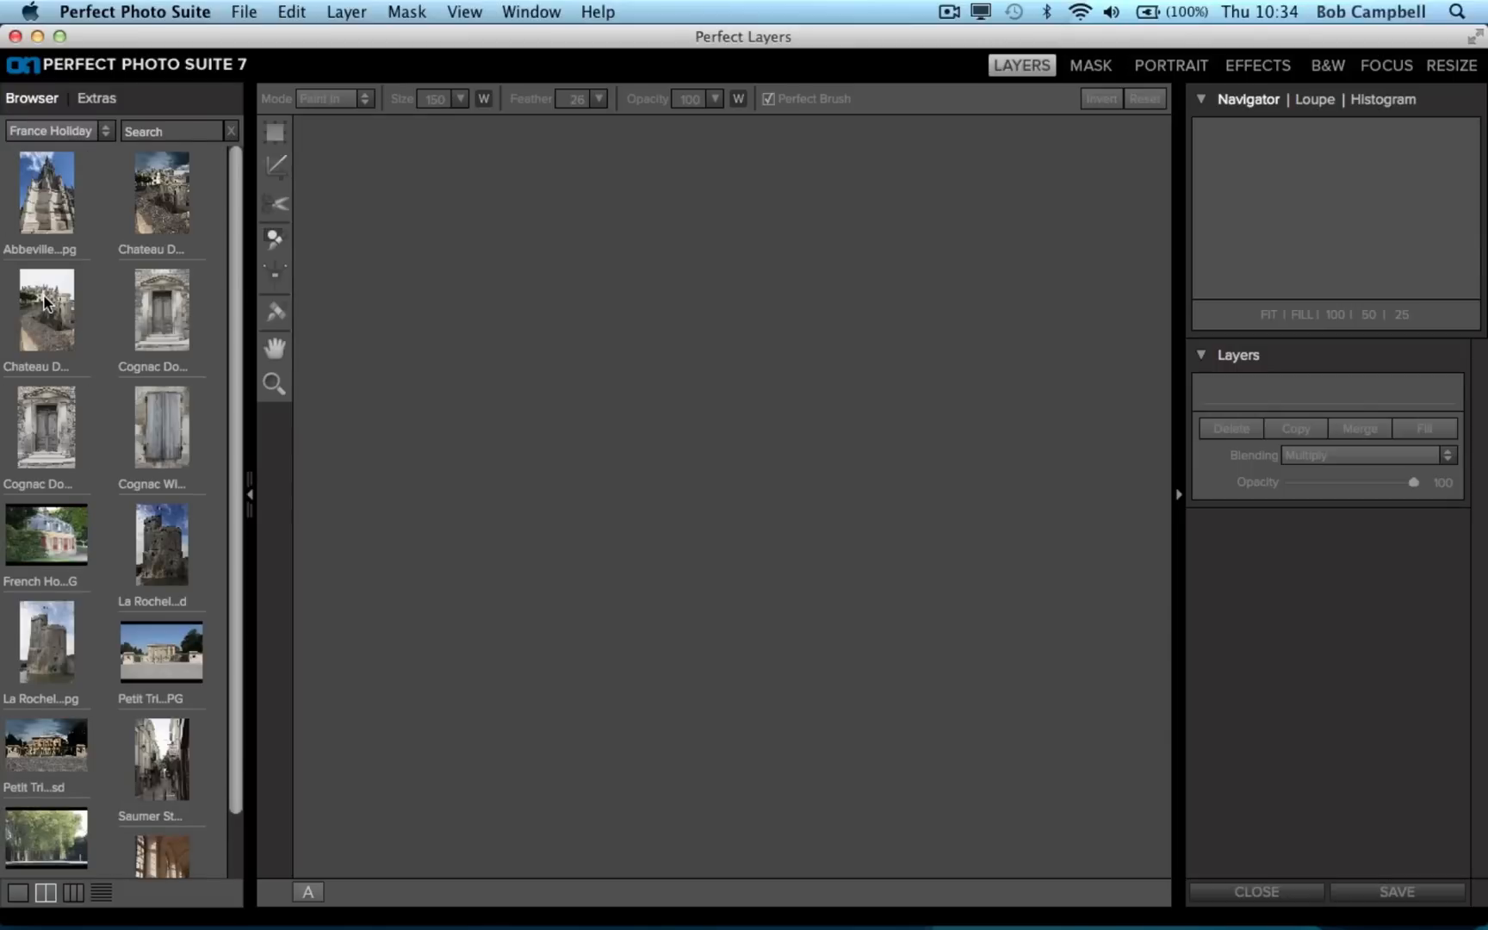
double_click(43, 426)
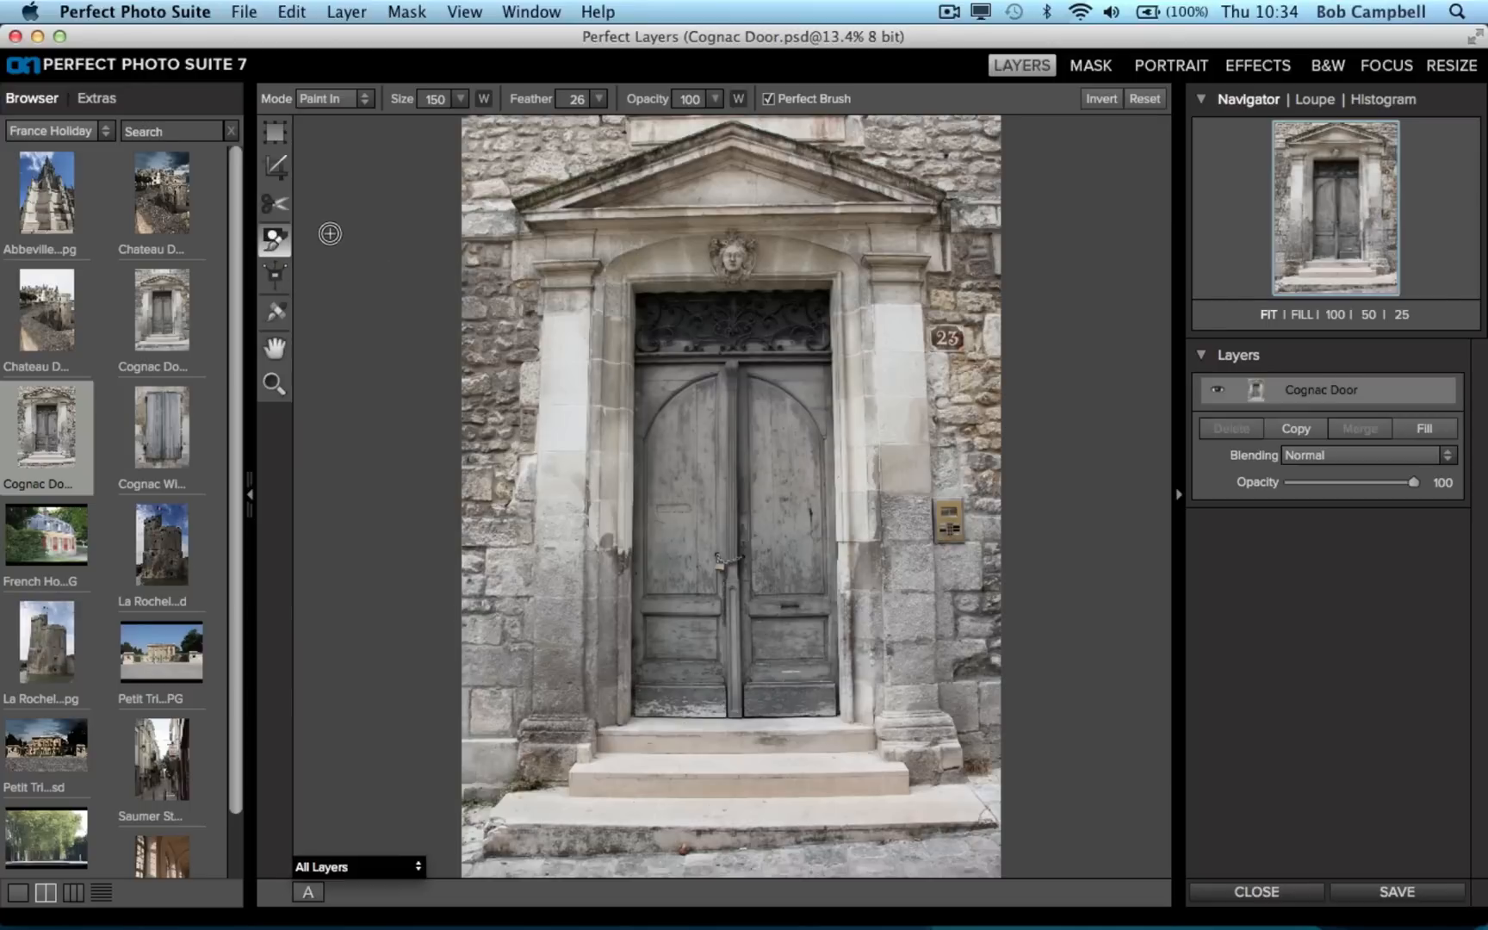
key(XF86MonBrightnessUp)
key(XF86MonBrightnessUp)
key(XF86MonBrightnessUp)
key(XF86MonBrightnessUp)
- Send the Cognac Door image to the Effects module
click(1261, 69)
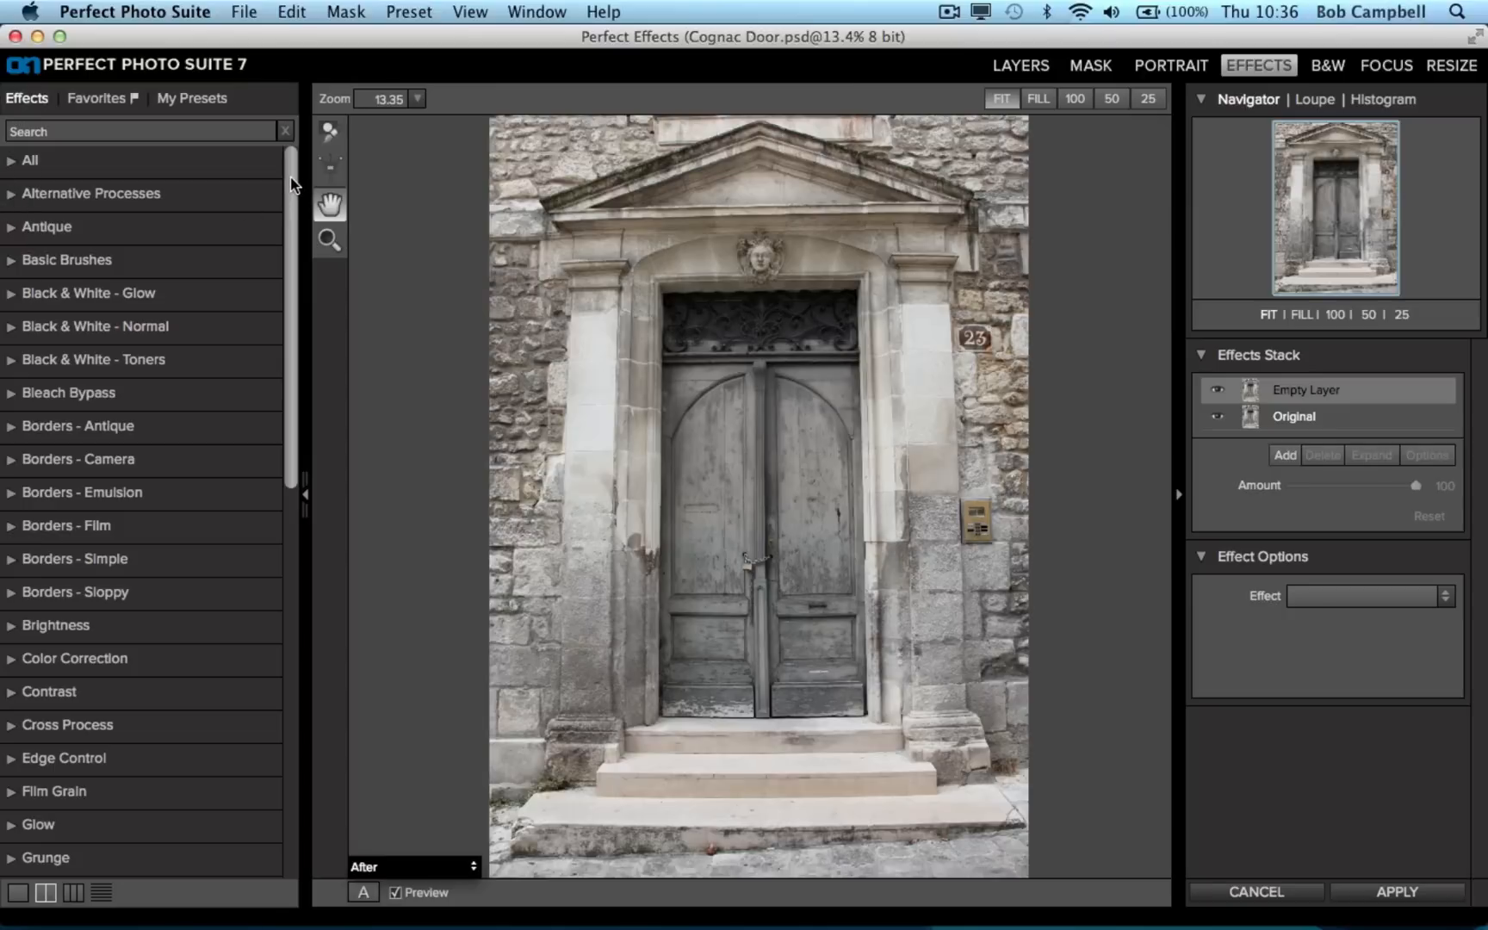
- Open the HDR effects category and try the HDR Look Natural, Subtle and Surreal effects on the door photo
drag(293, 177, 357, 441)
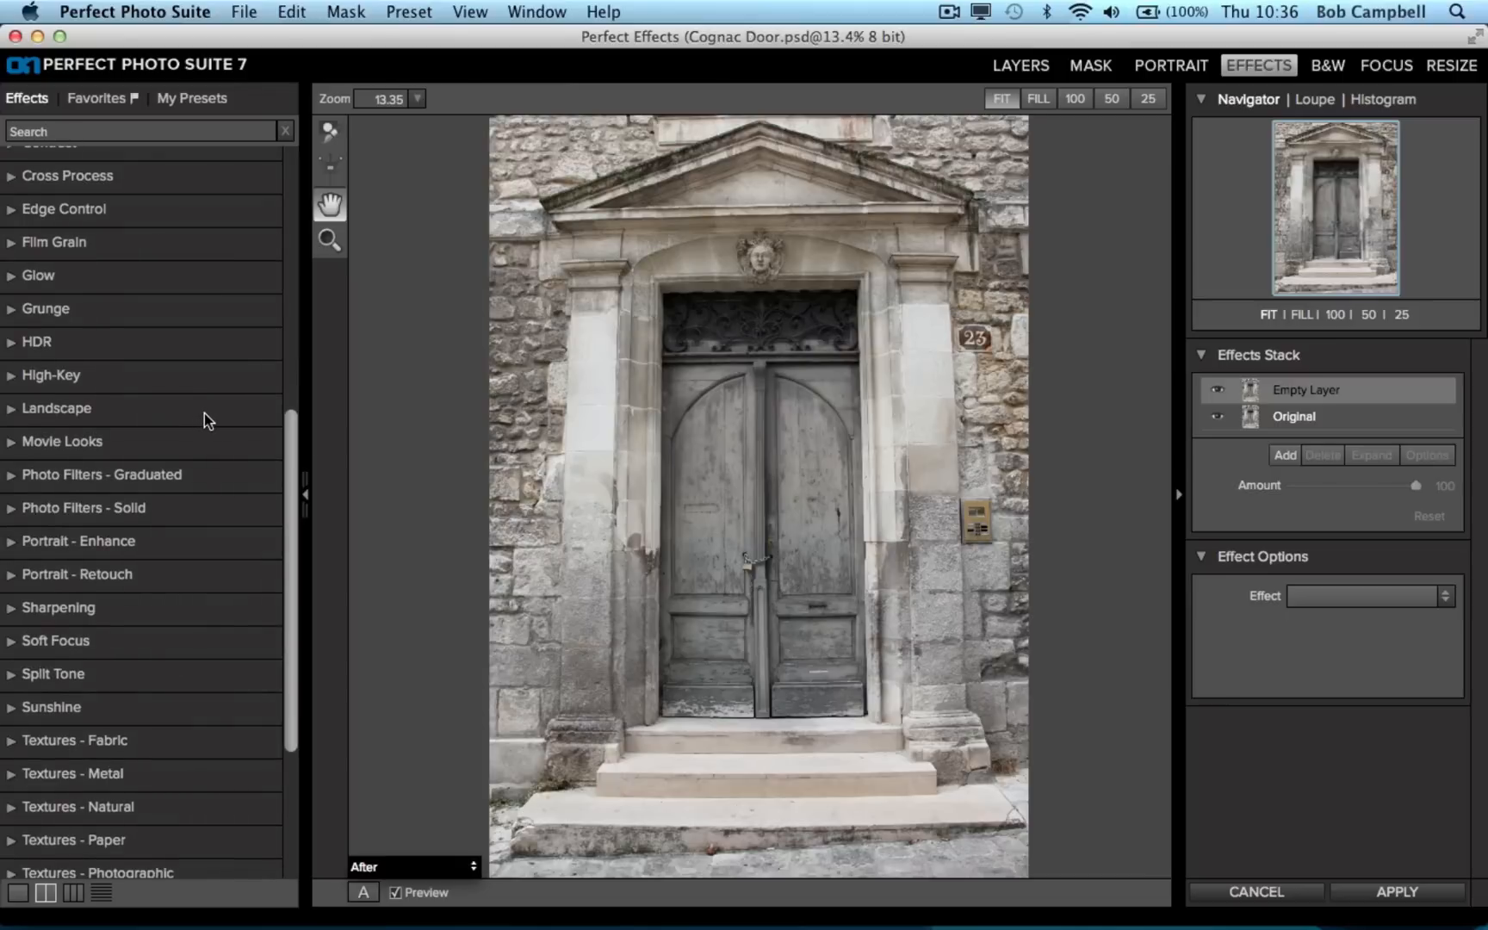
click(12, 343)
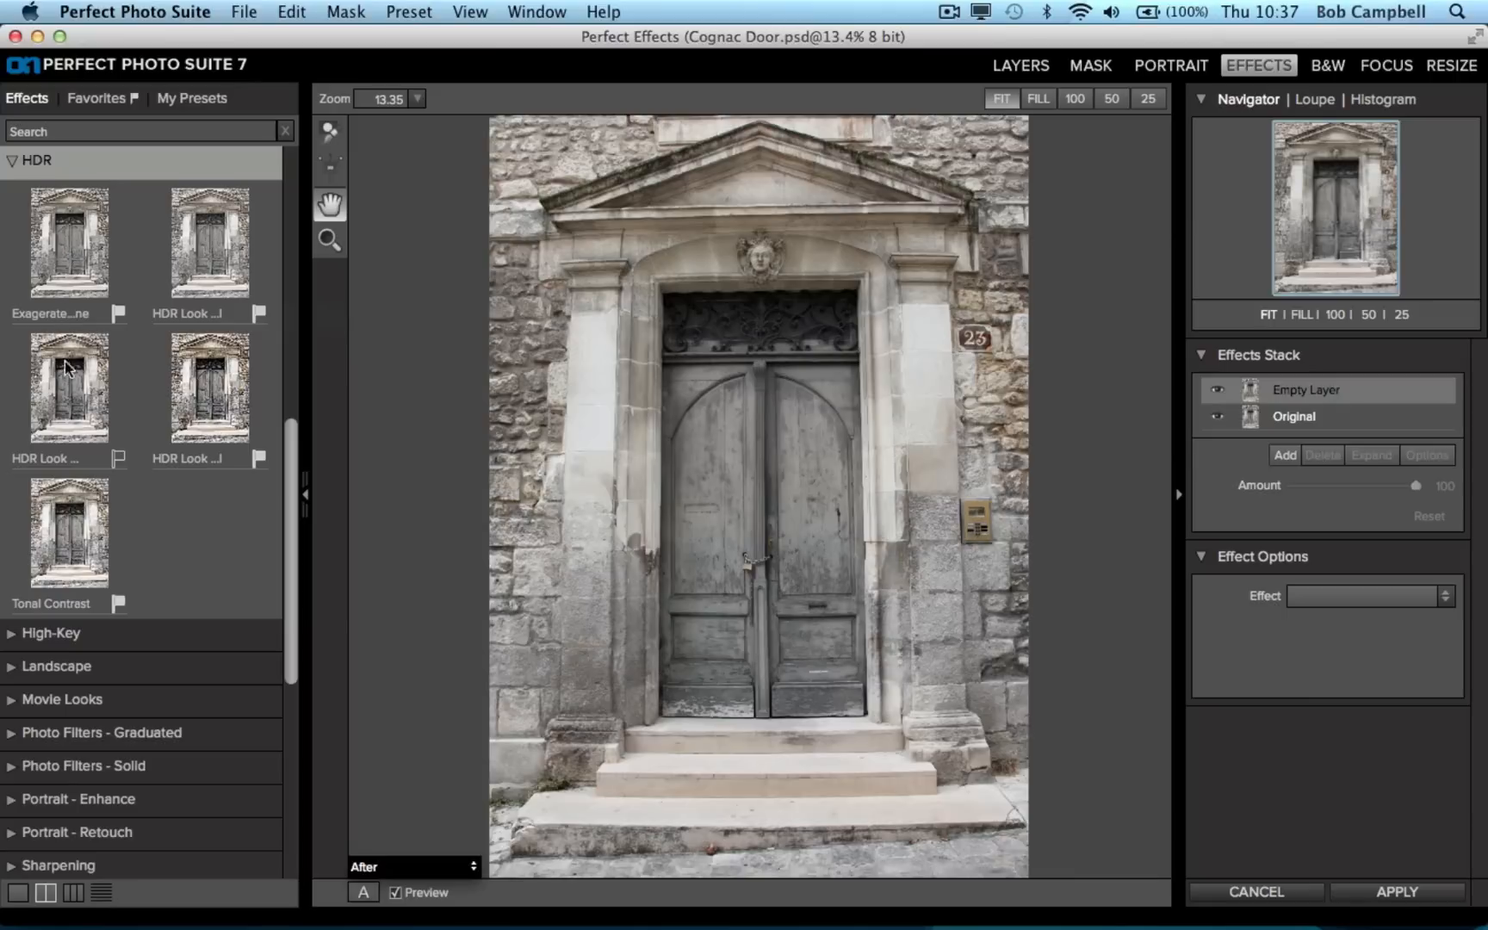
click(209, 259)
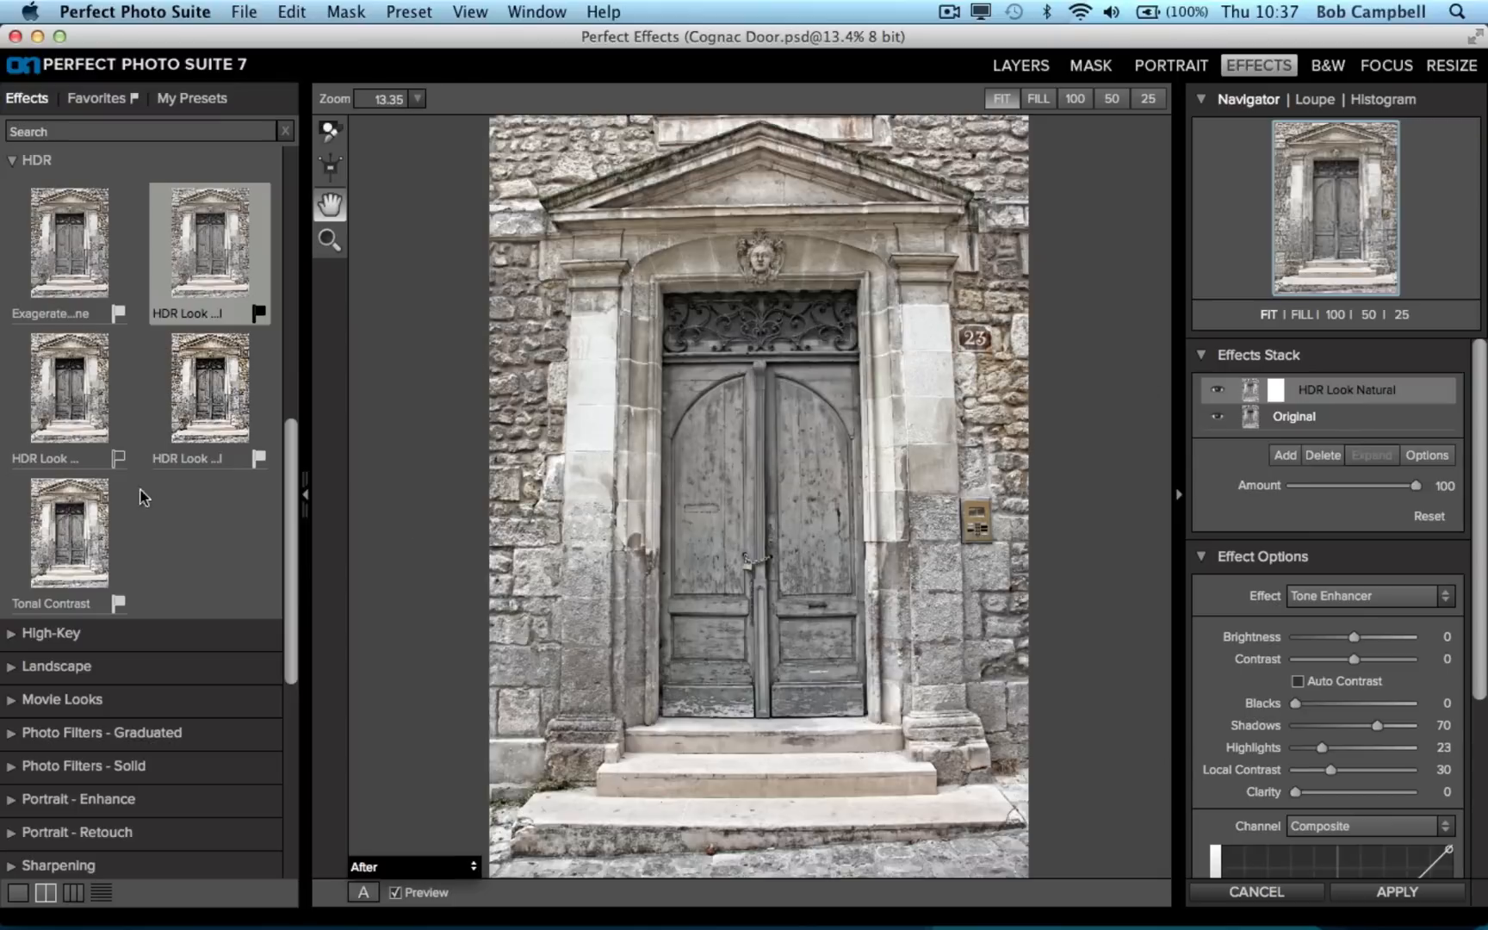
click(69, 400)
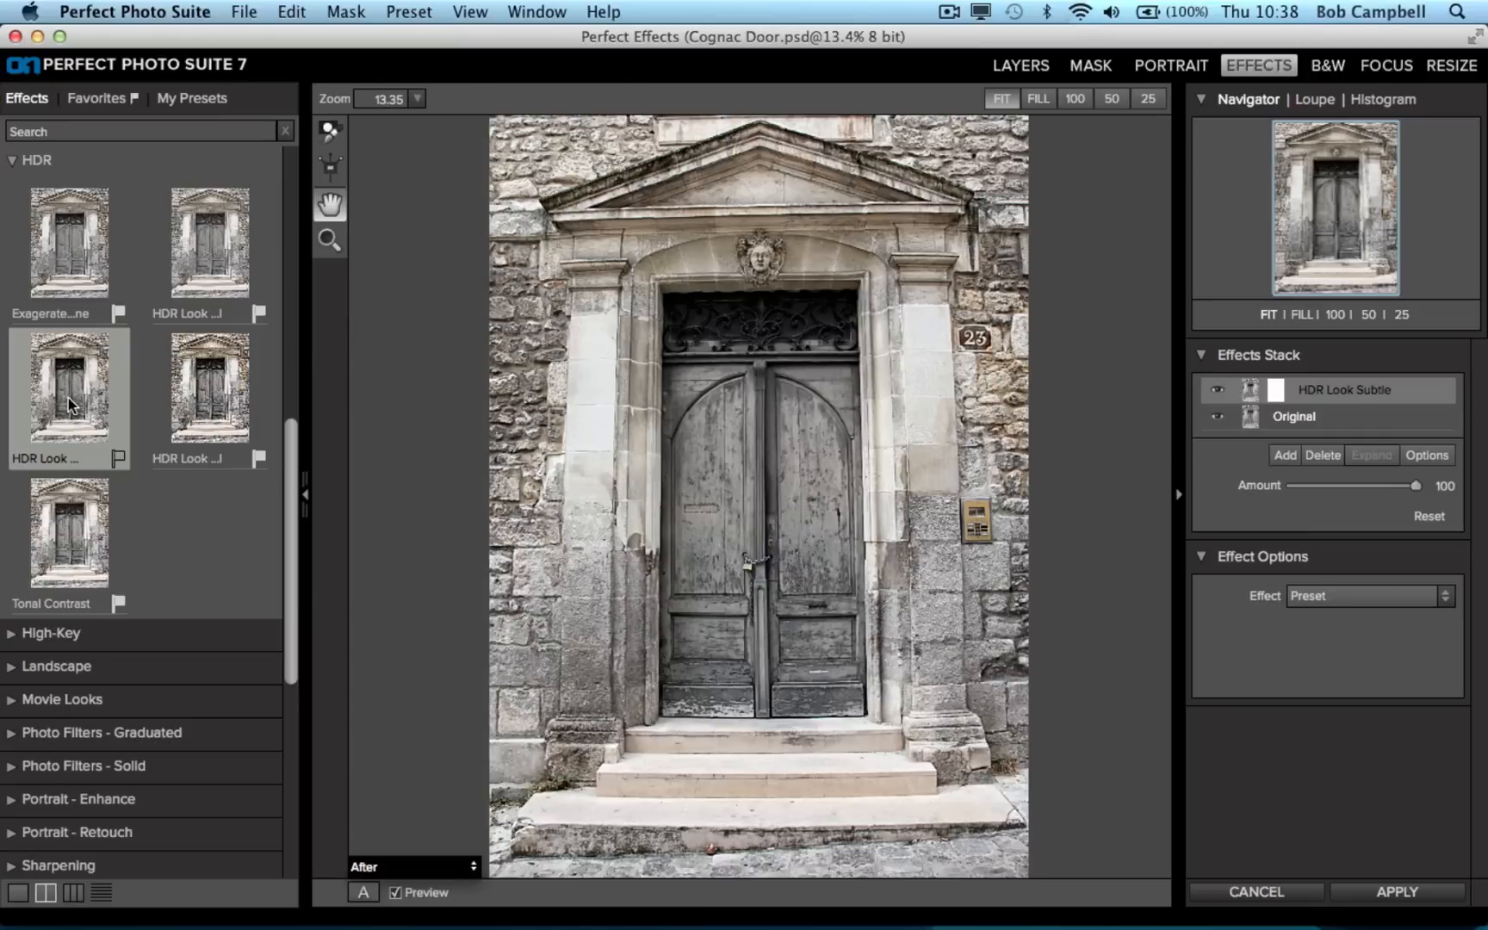
click(203, 401)
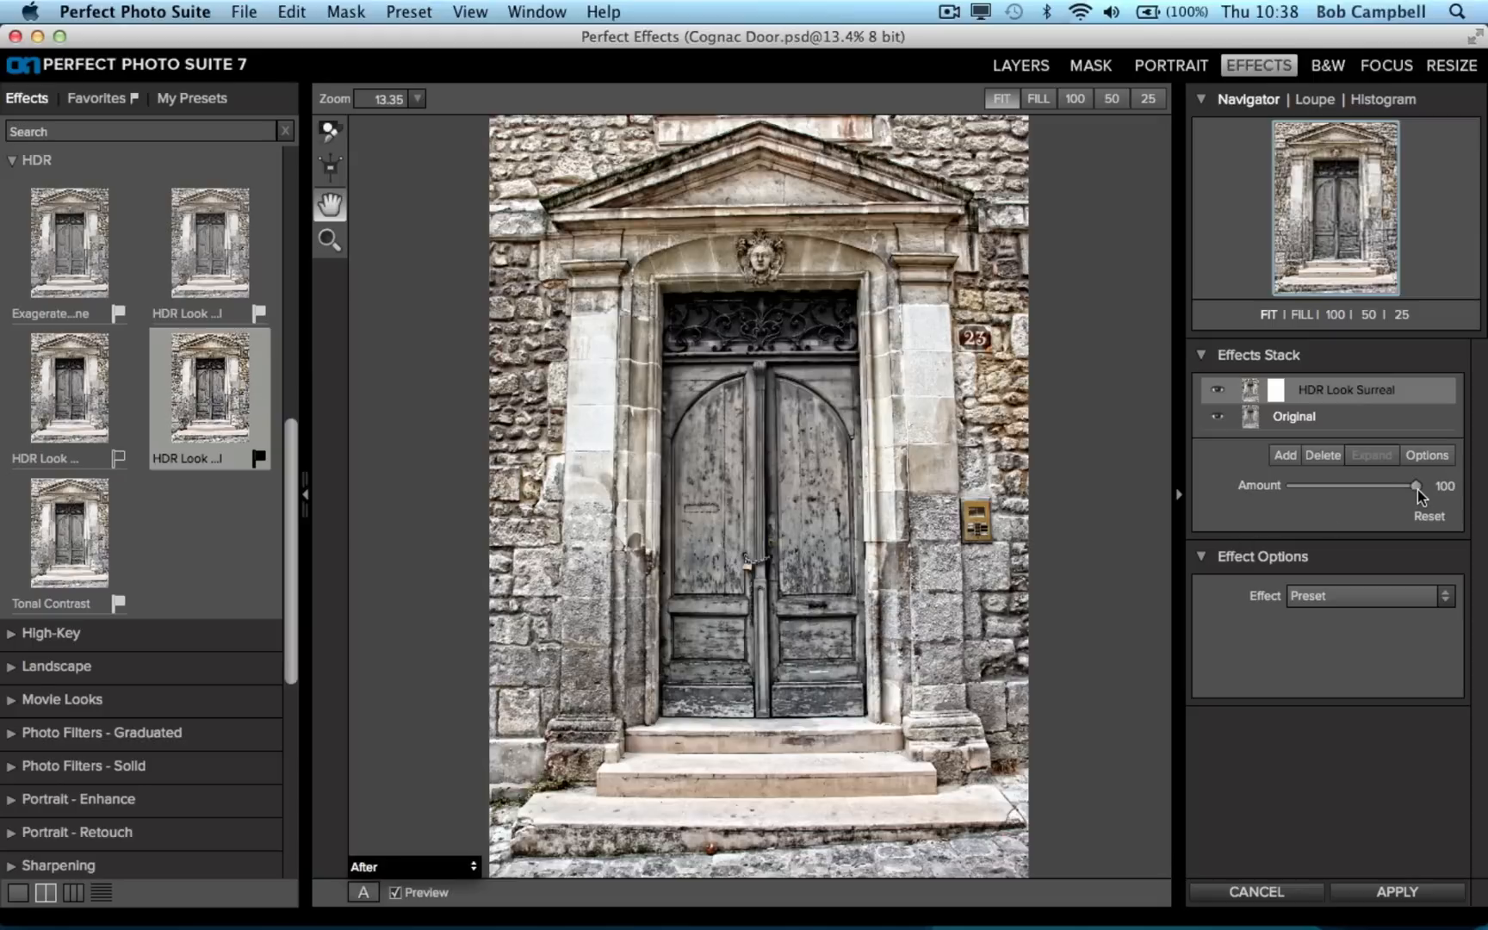
- Try a reduced Surreal amount and the Tonal Contrast effect, and reapply HDR Look Surreal at amount 100
drag(1417, 486, 1391, 494)
click(66, 542)
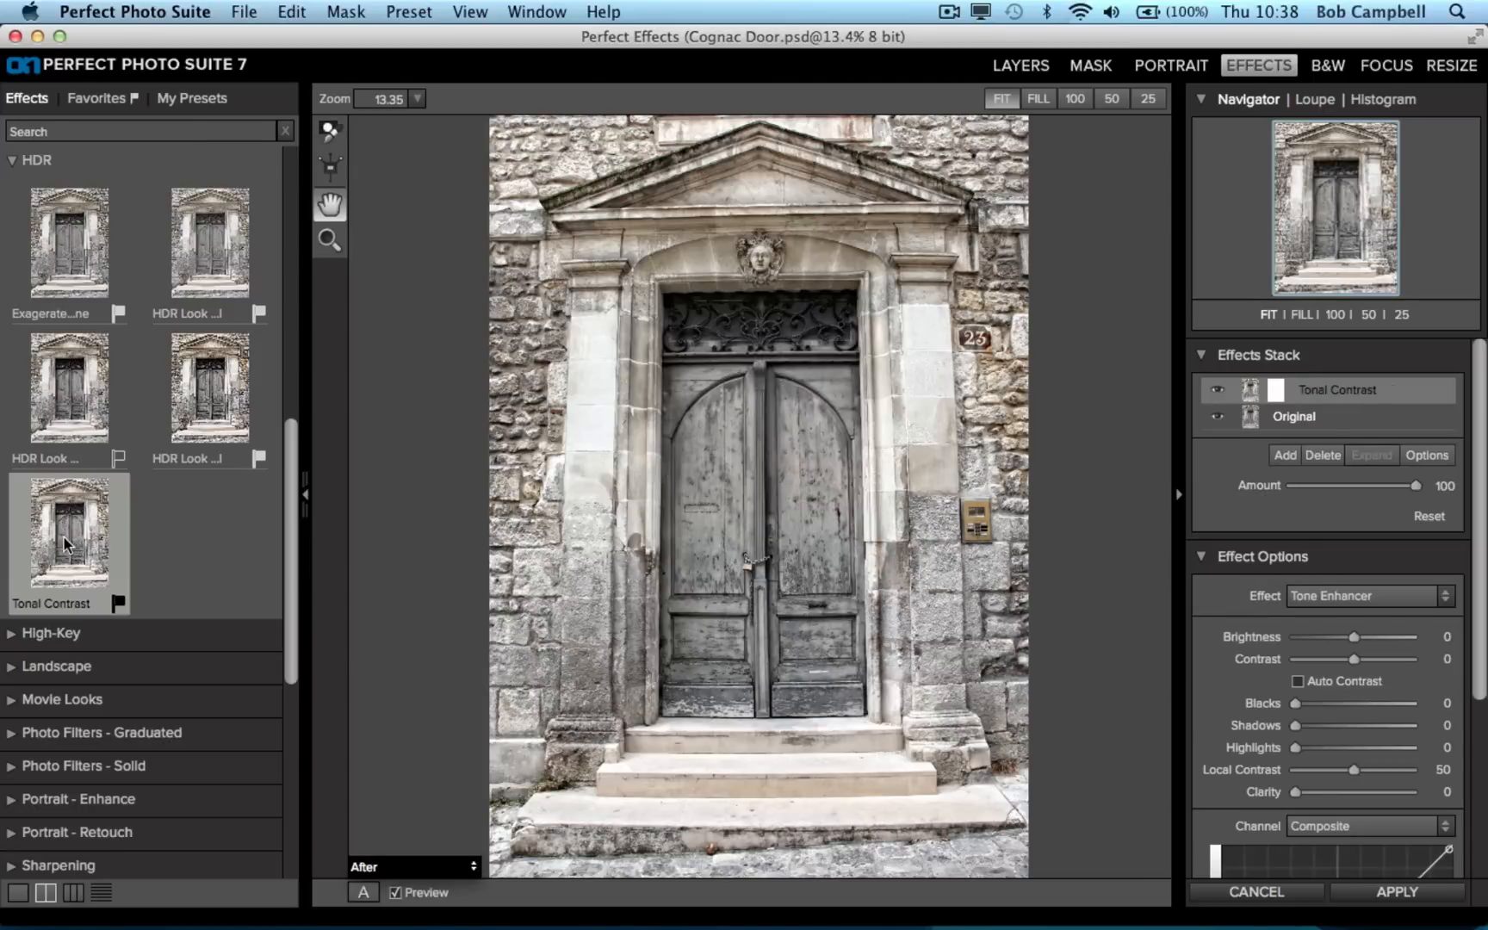
click(202, 402)
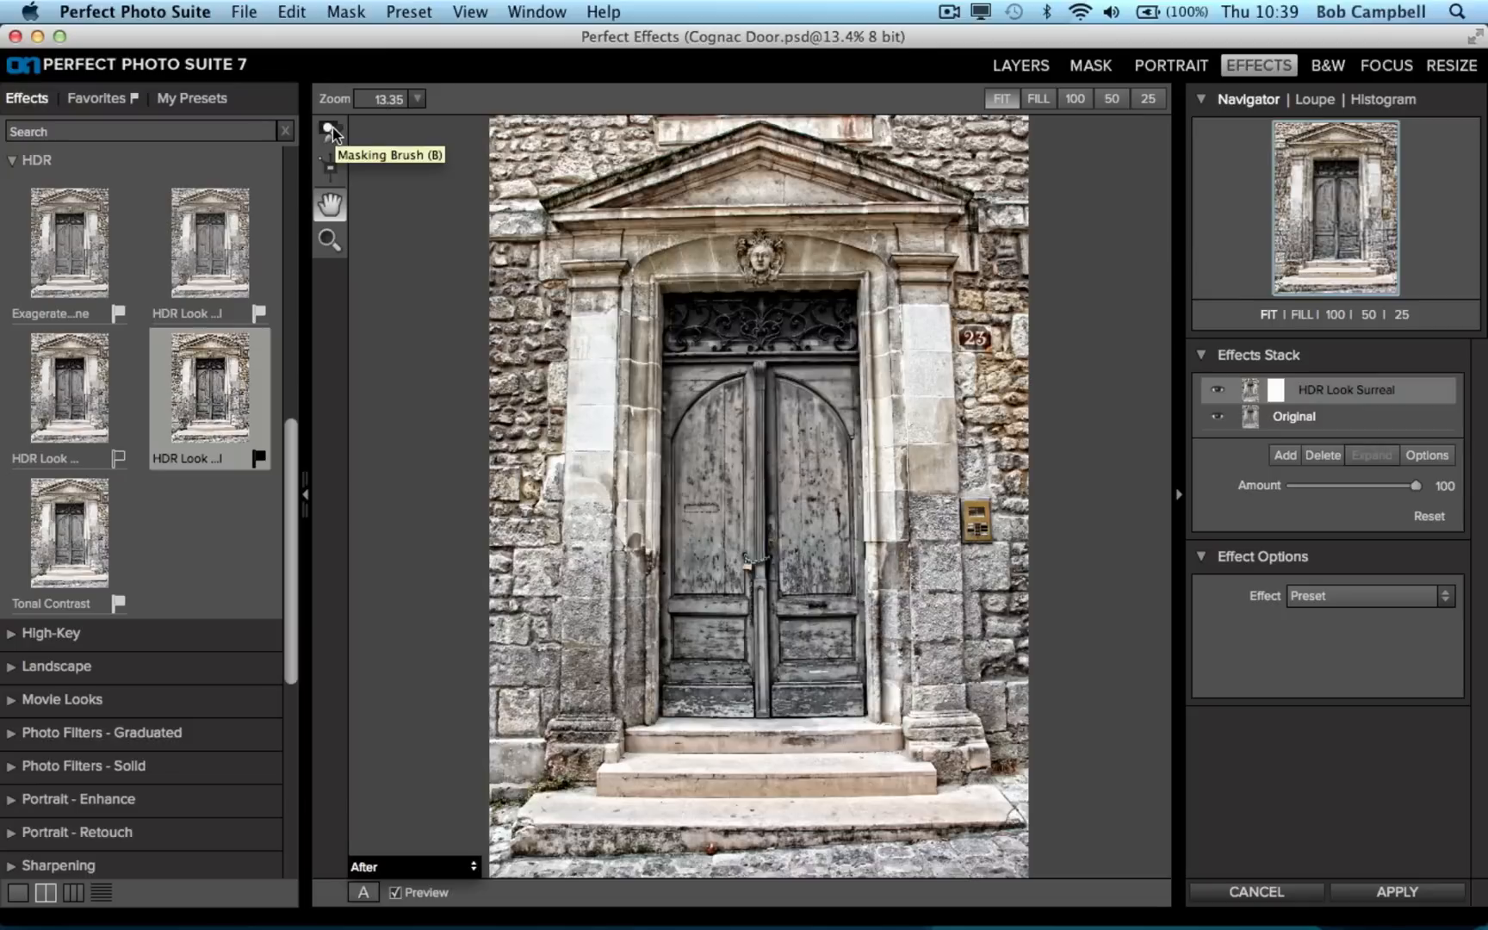
- Hide the effects library to enlarge the image workspace, keeping the navigator and effects stack displayed
click(304, 495)
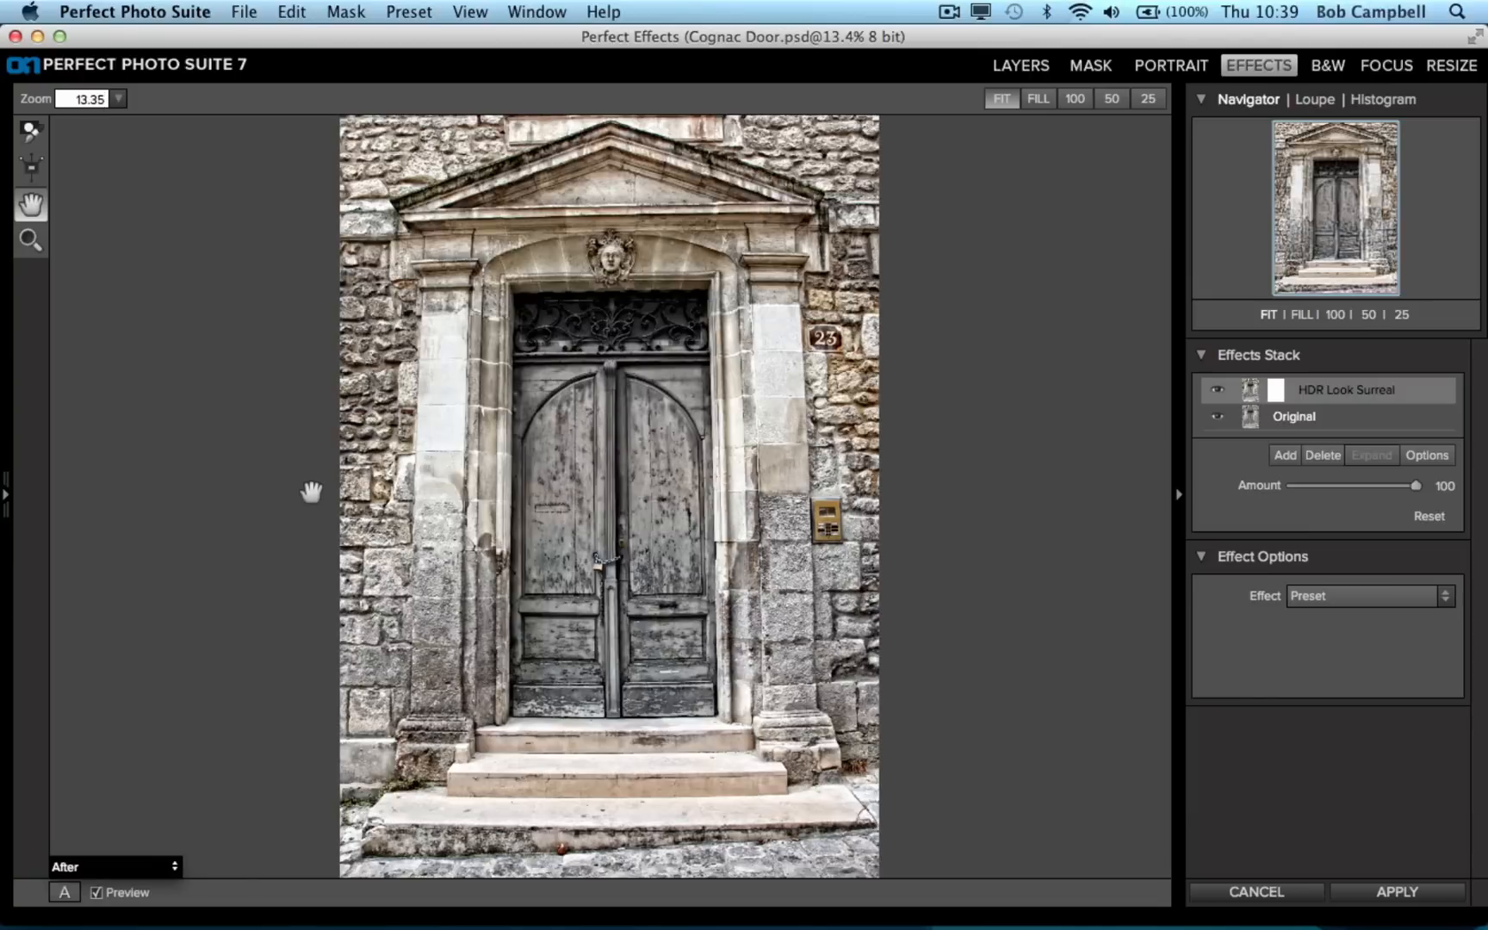
click(1178, 496)
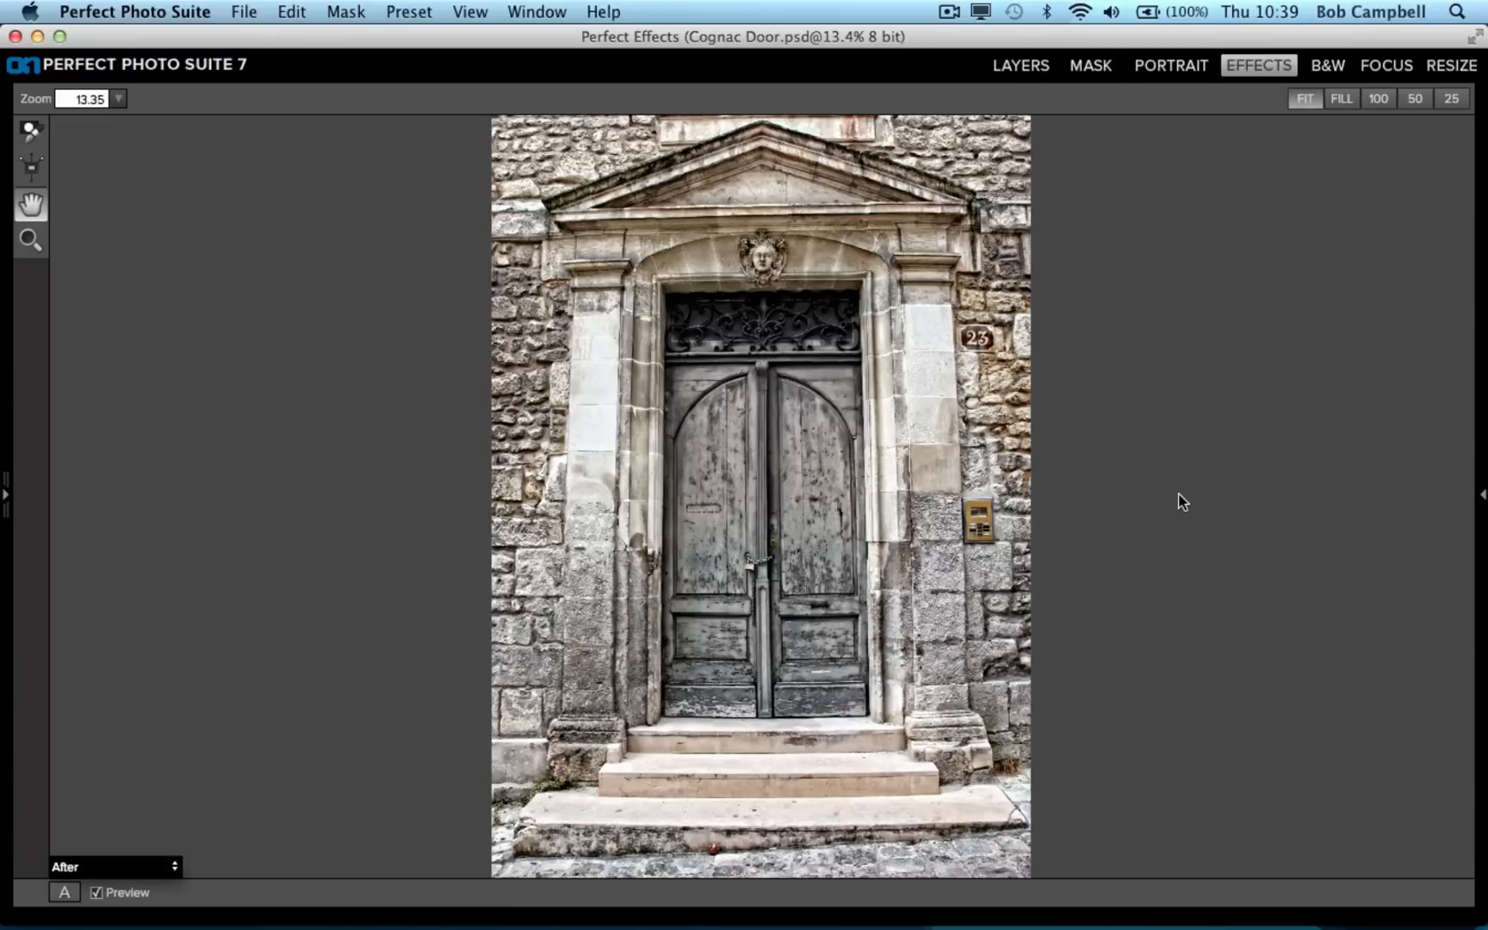
key(super+shift+b)
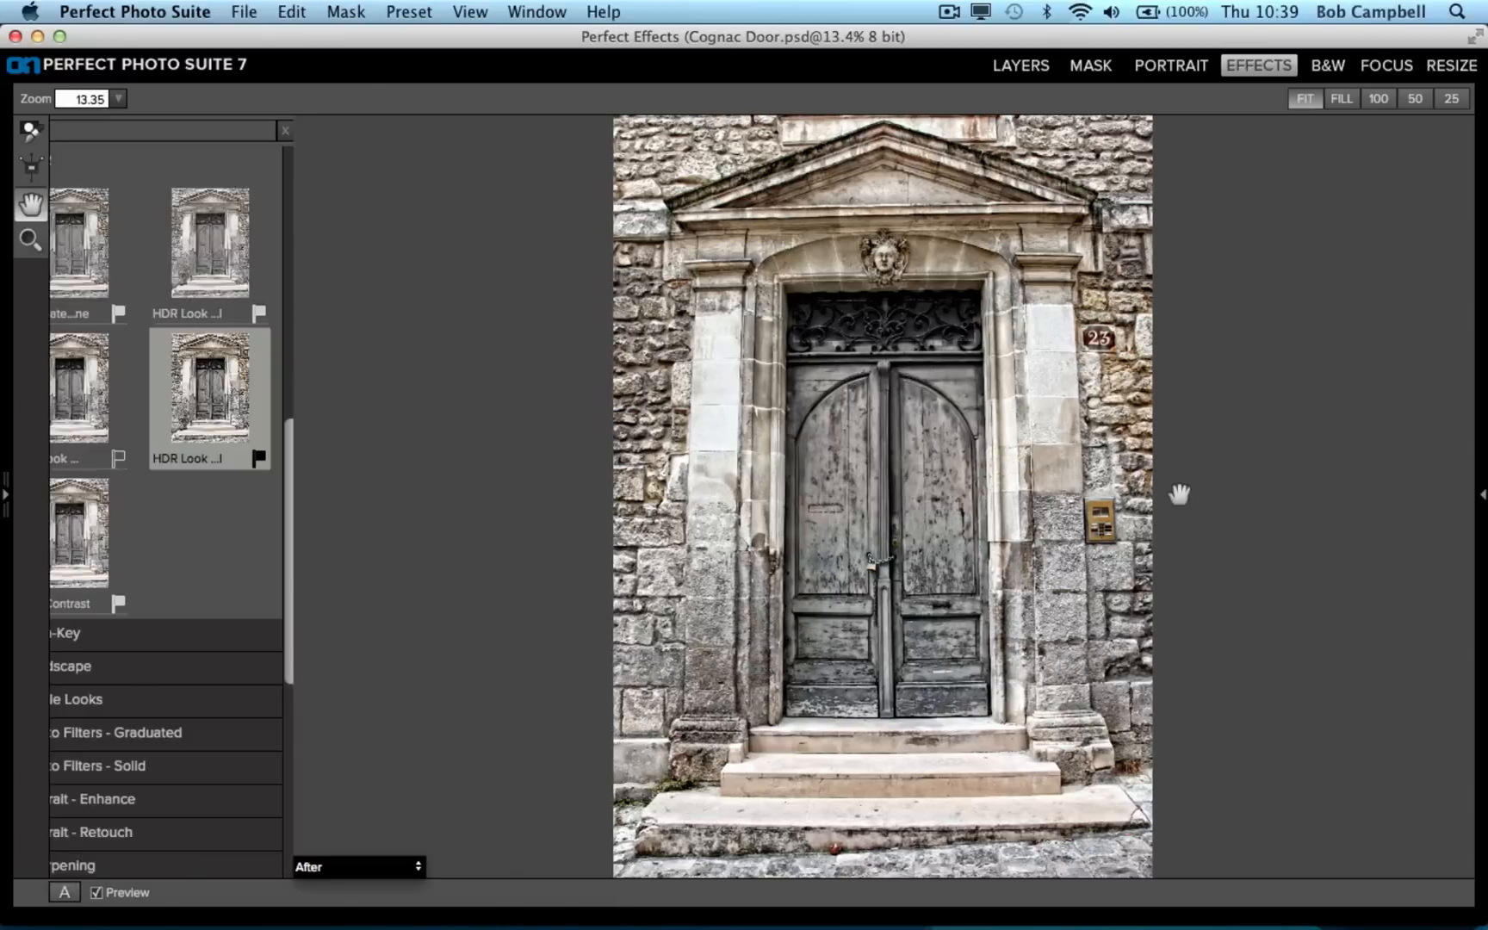
key(super+Right)
key(super+Left)
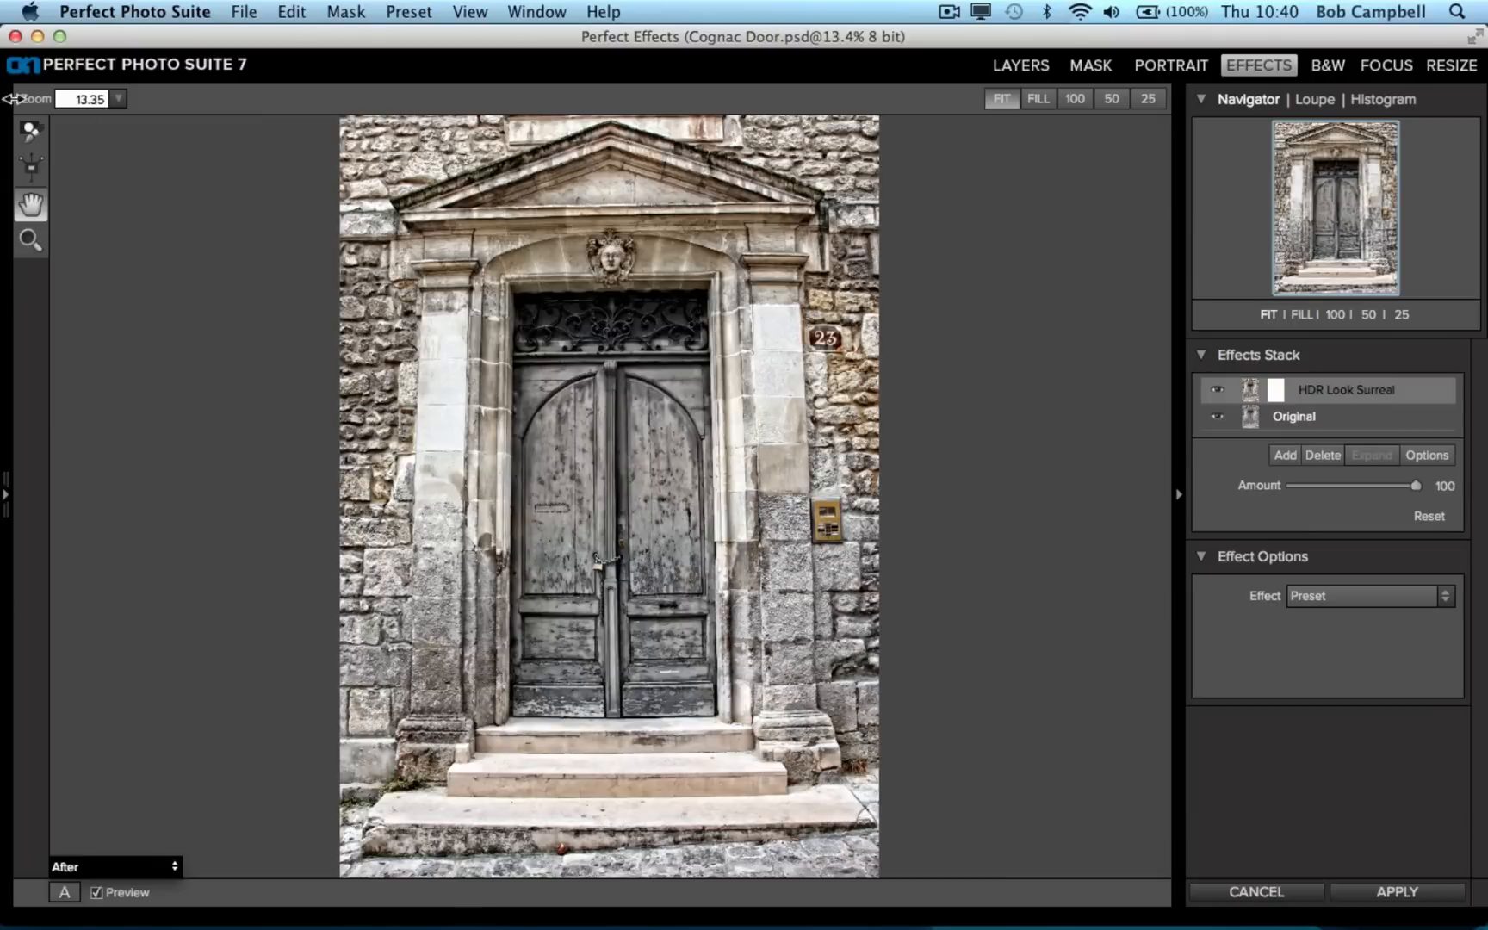
- Activate the Masking Brush in Paint Out mode and enlarge it to size 600
click(31, 133)
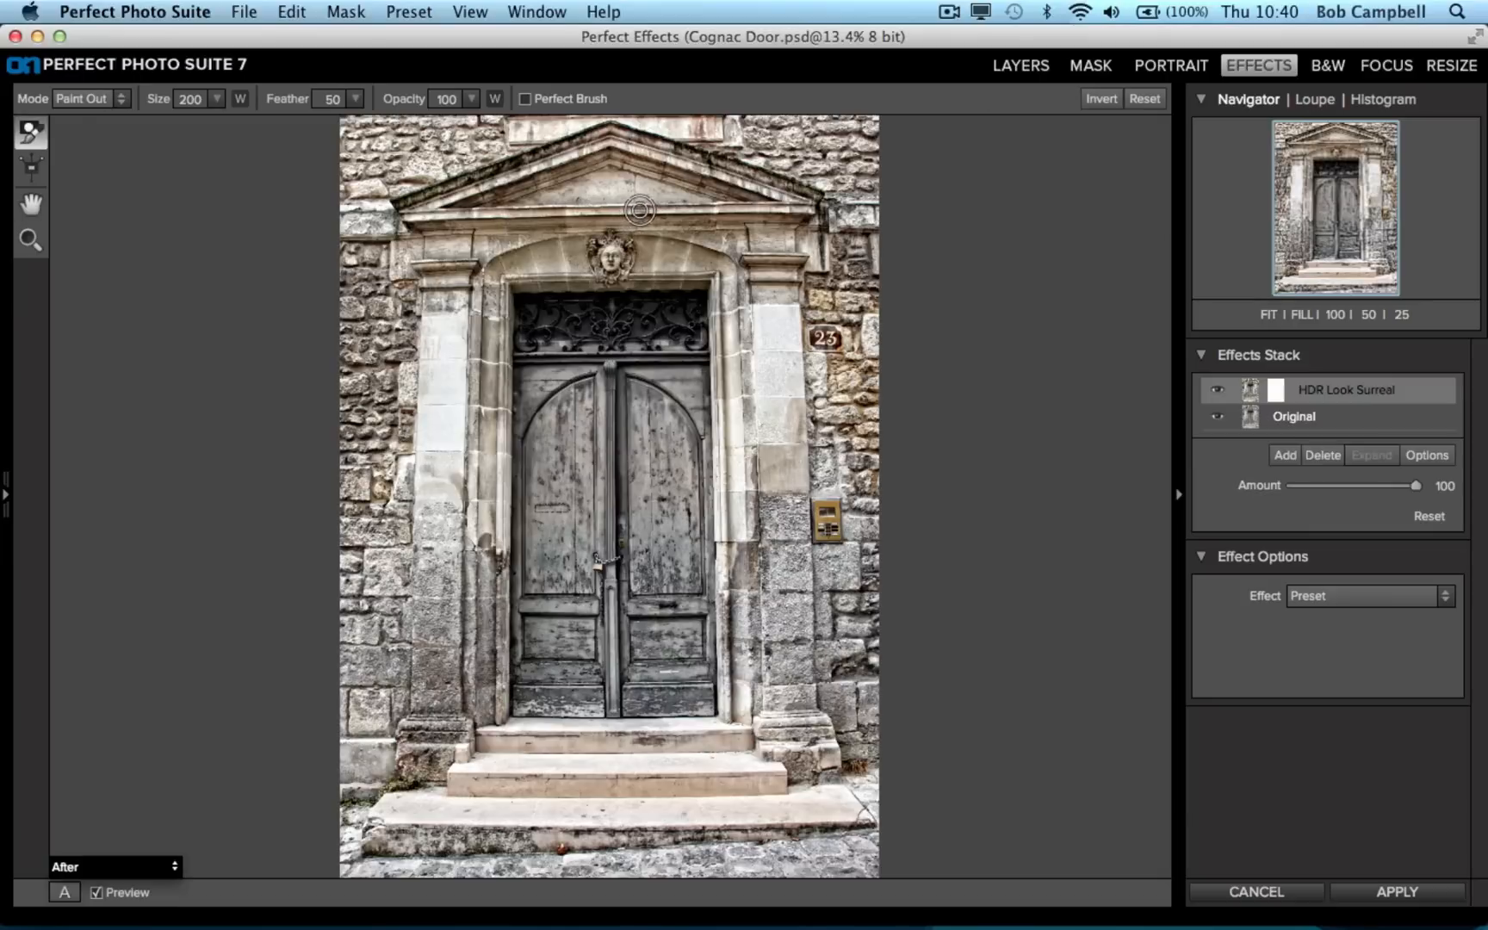
key(bracketright)
key(bracketright)
key(bracketright)
key(bracketright)
key(bracketright)
key(bracketright)
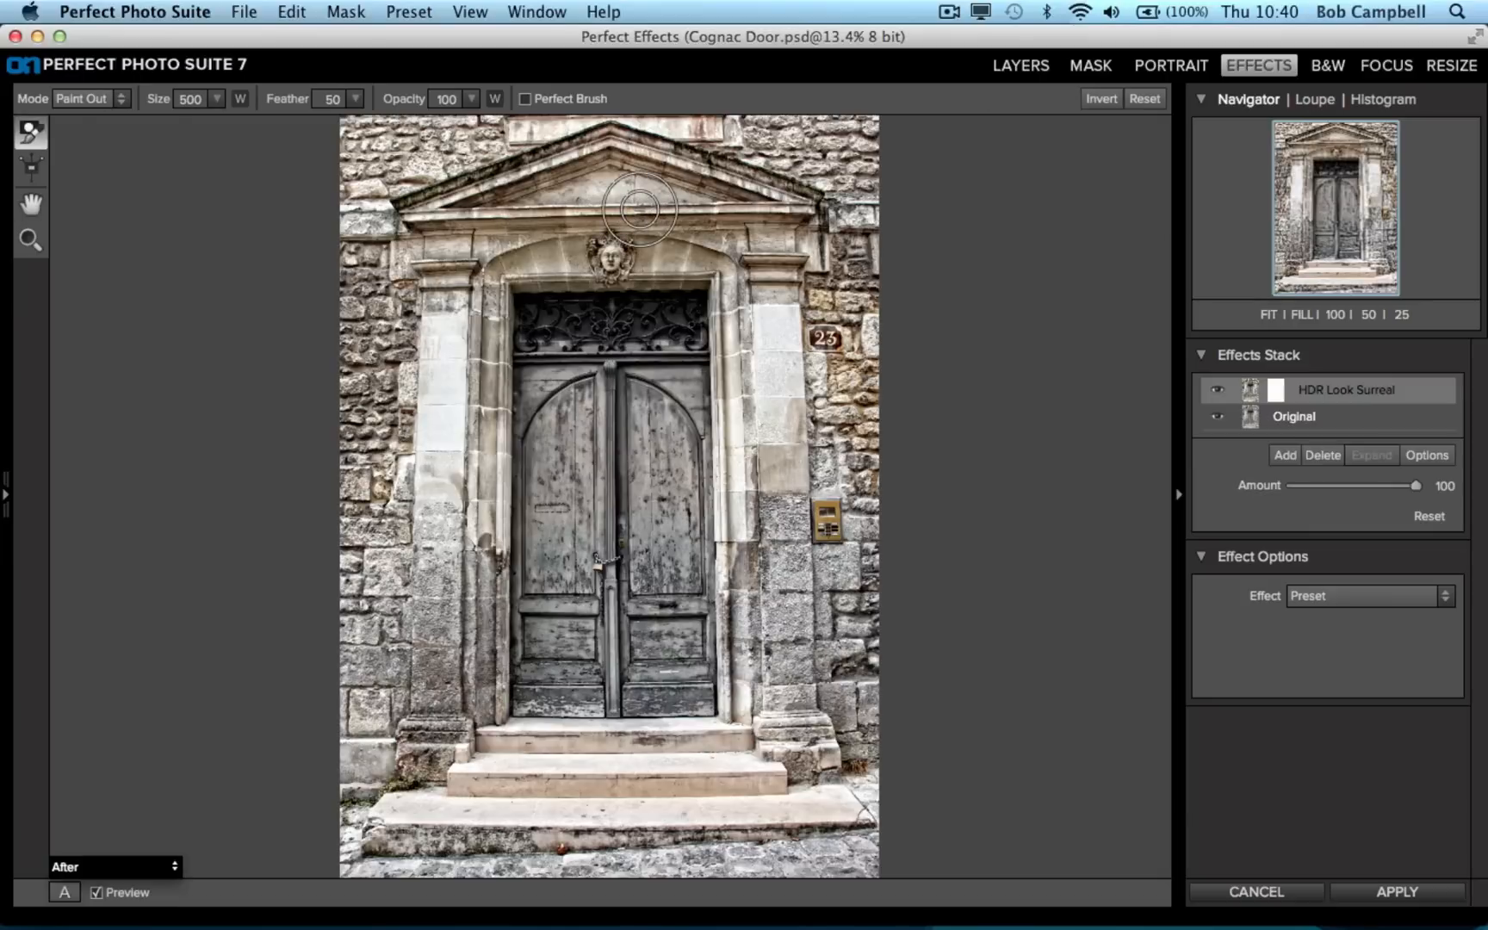
key(bracketright)
key(bracketright)
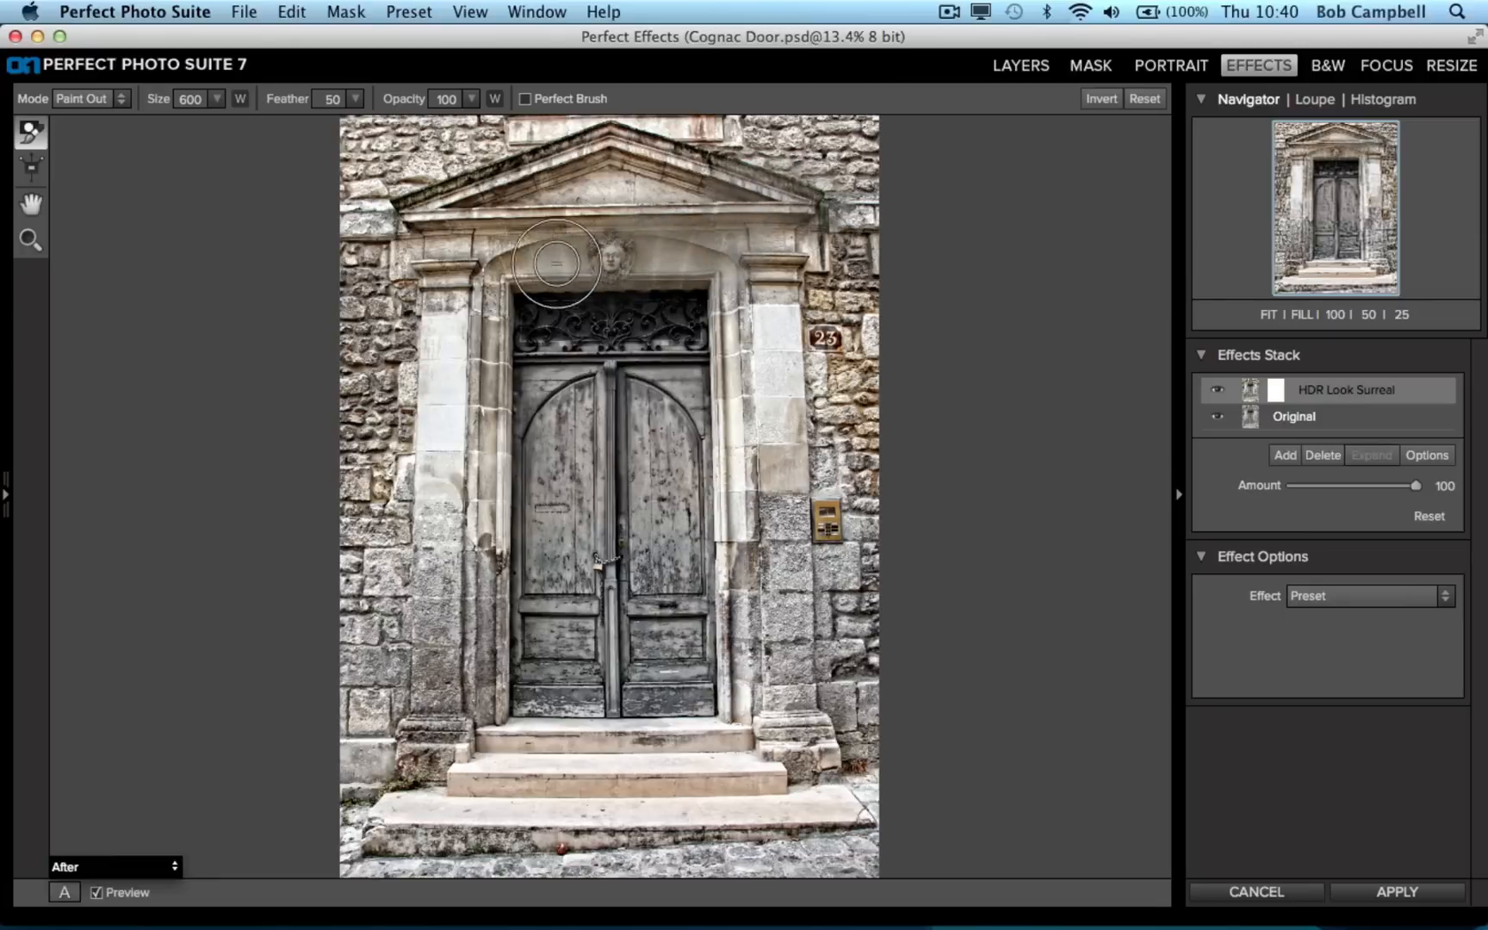
- Try painting out the Surreal effect over the arch, pillars and ironwork above the door, and undo the strokes
drag(481, 297, 517, 292)
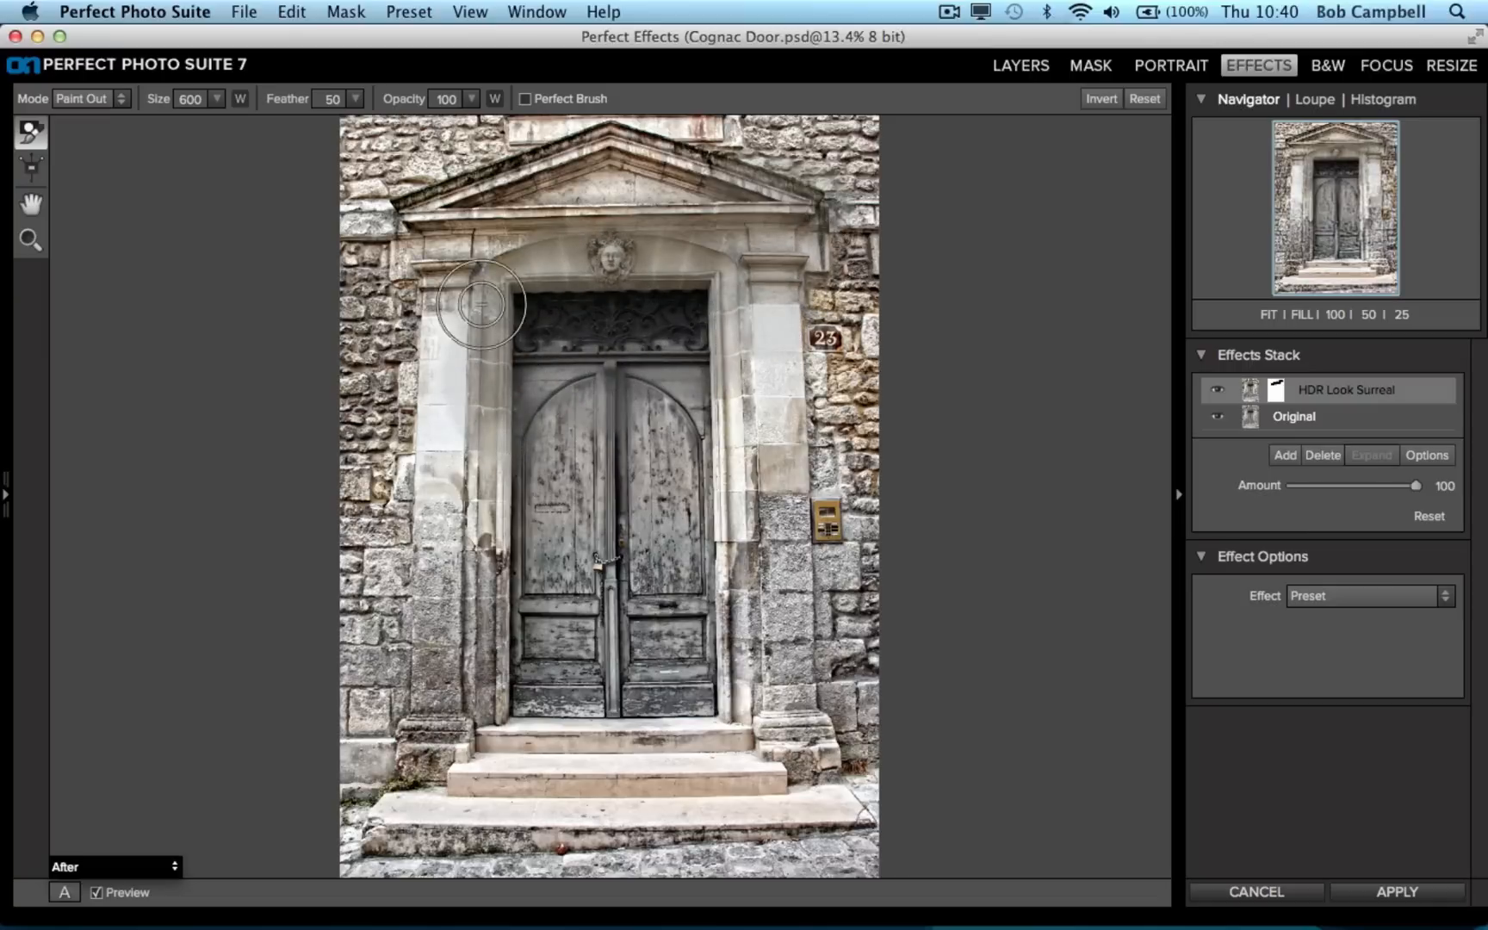
mouse_move(482, 304)
mouse_down()
mouse_move(568, 246)
mouse_move(674, 256)
mouse_up()
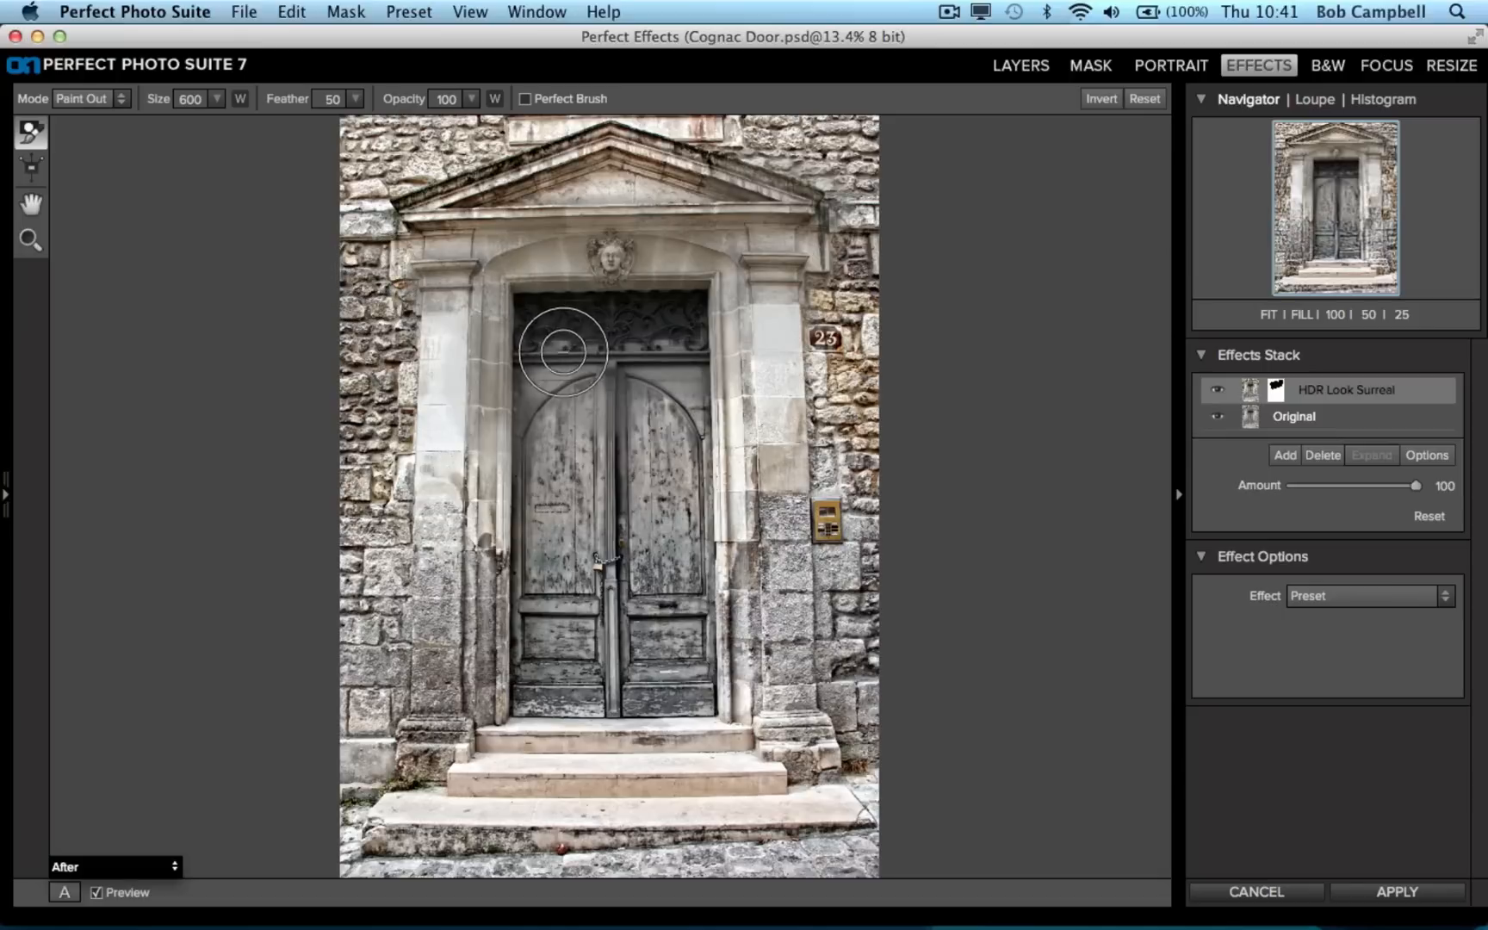
key(super+z)
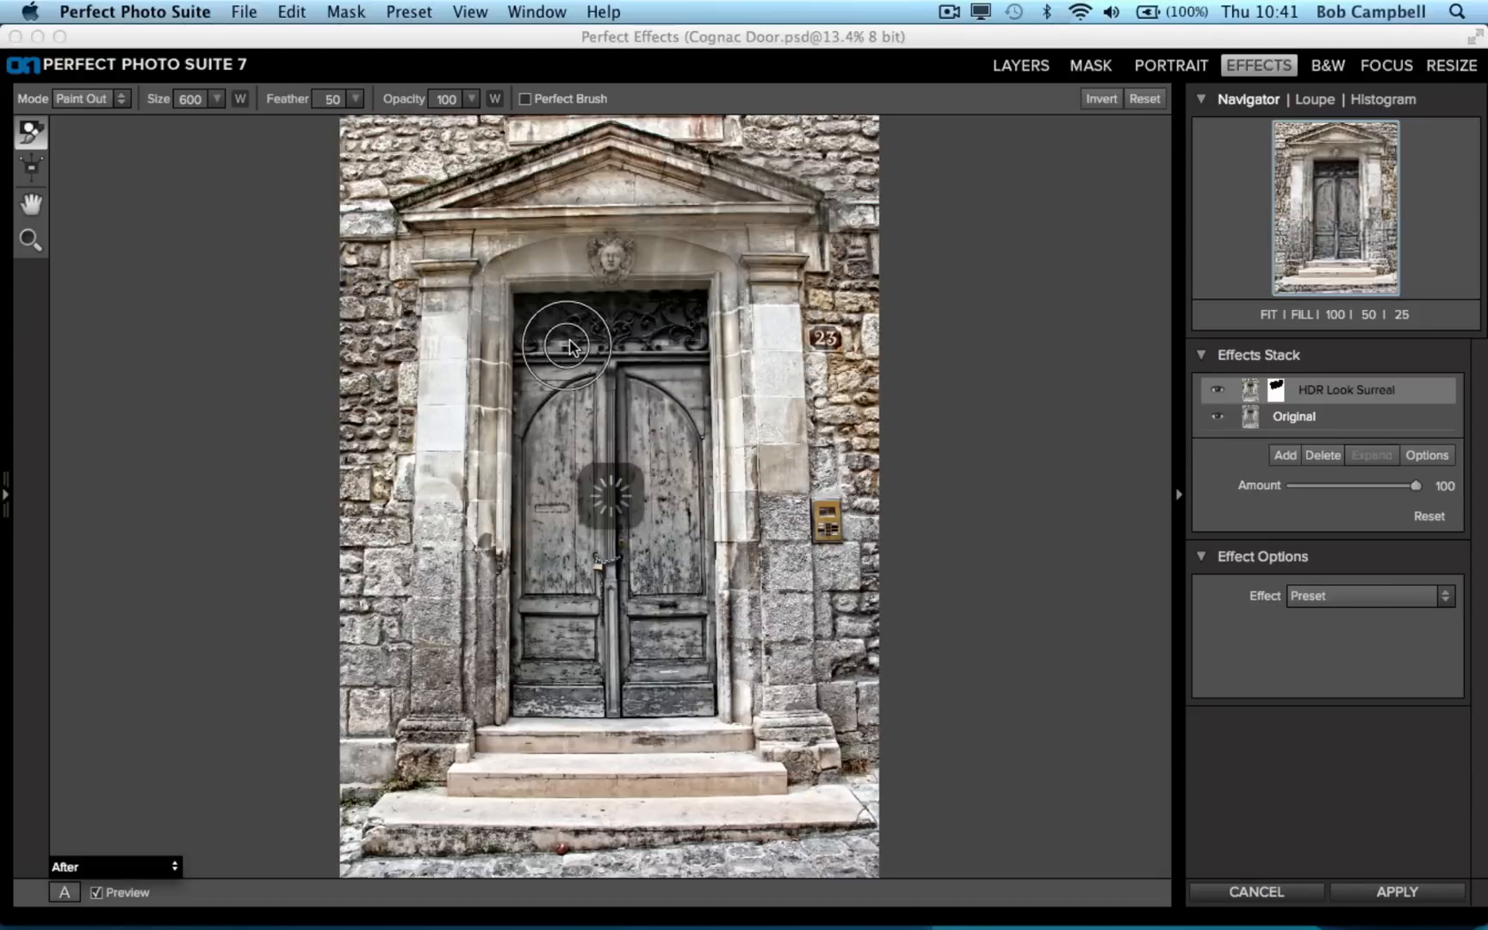
key(super+z)
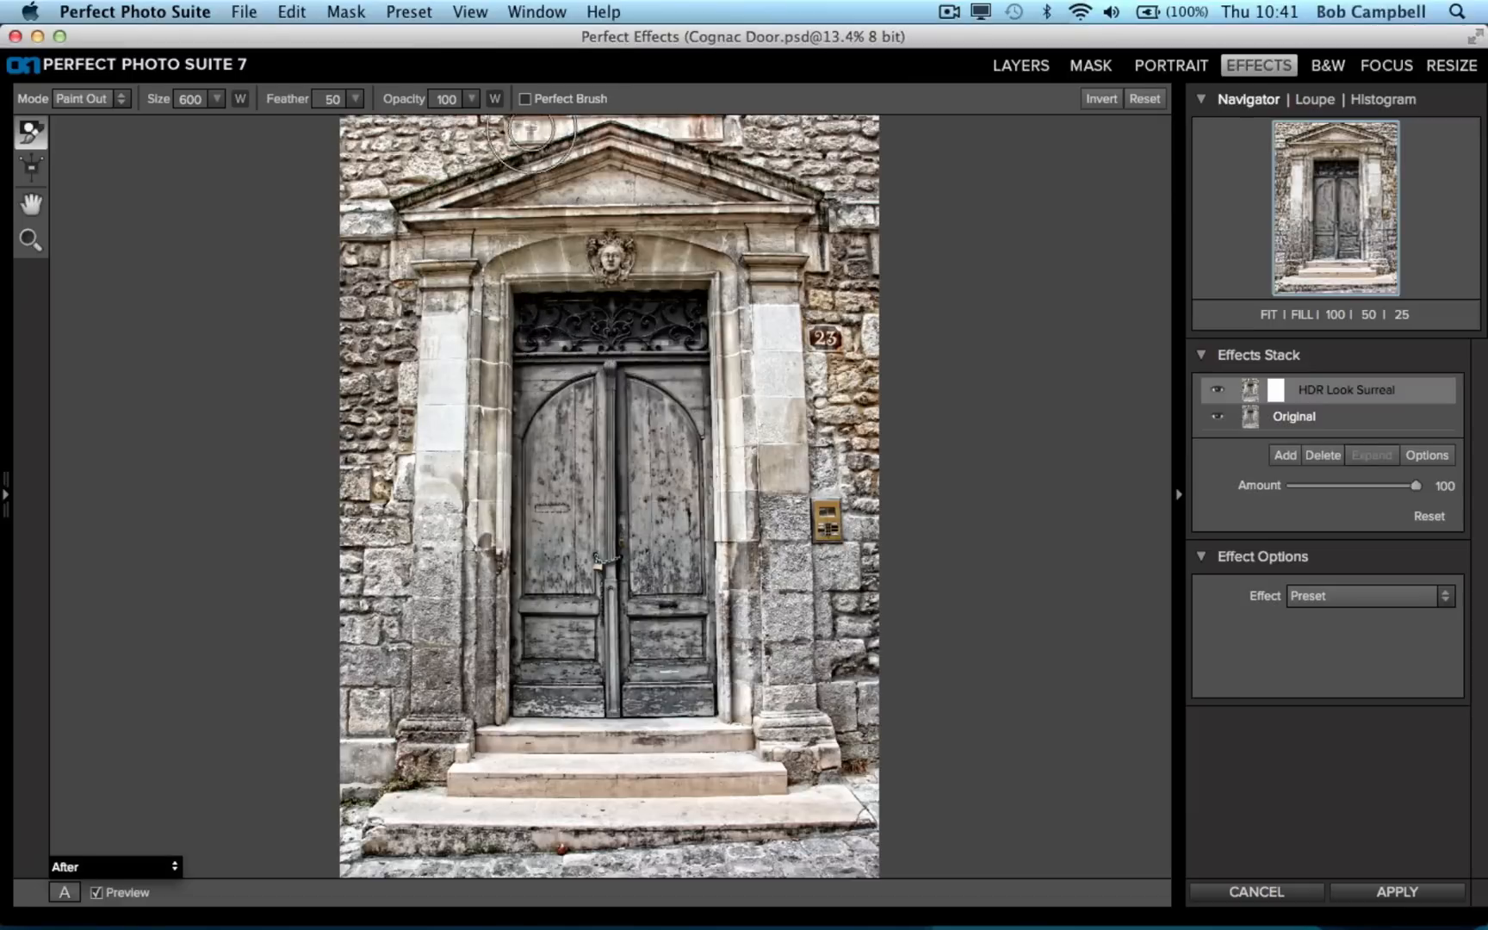
- Enable Perfect Brush at size 500 and invert the effect mask, with the brush mode set to Paint In
click(526, 99)
key(bracketleft)
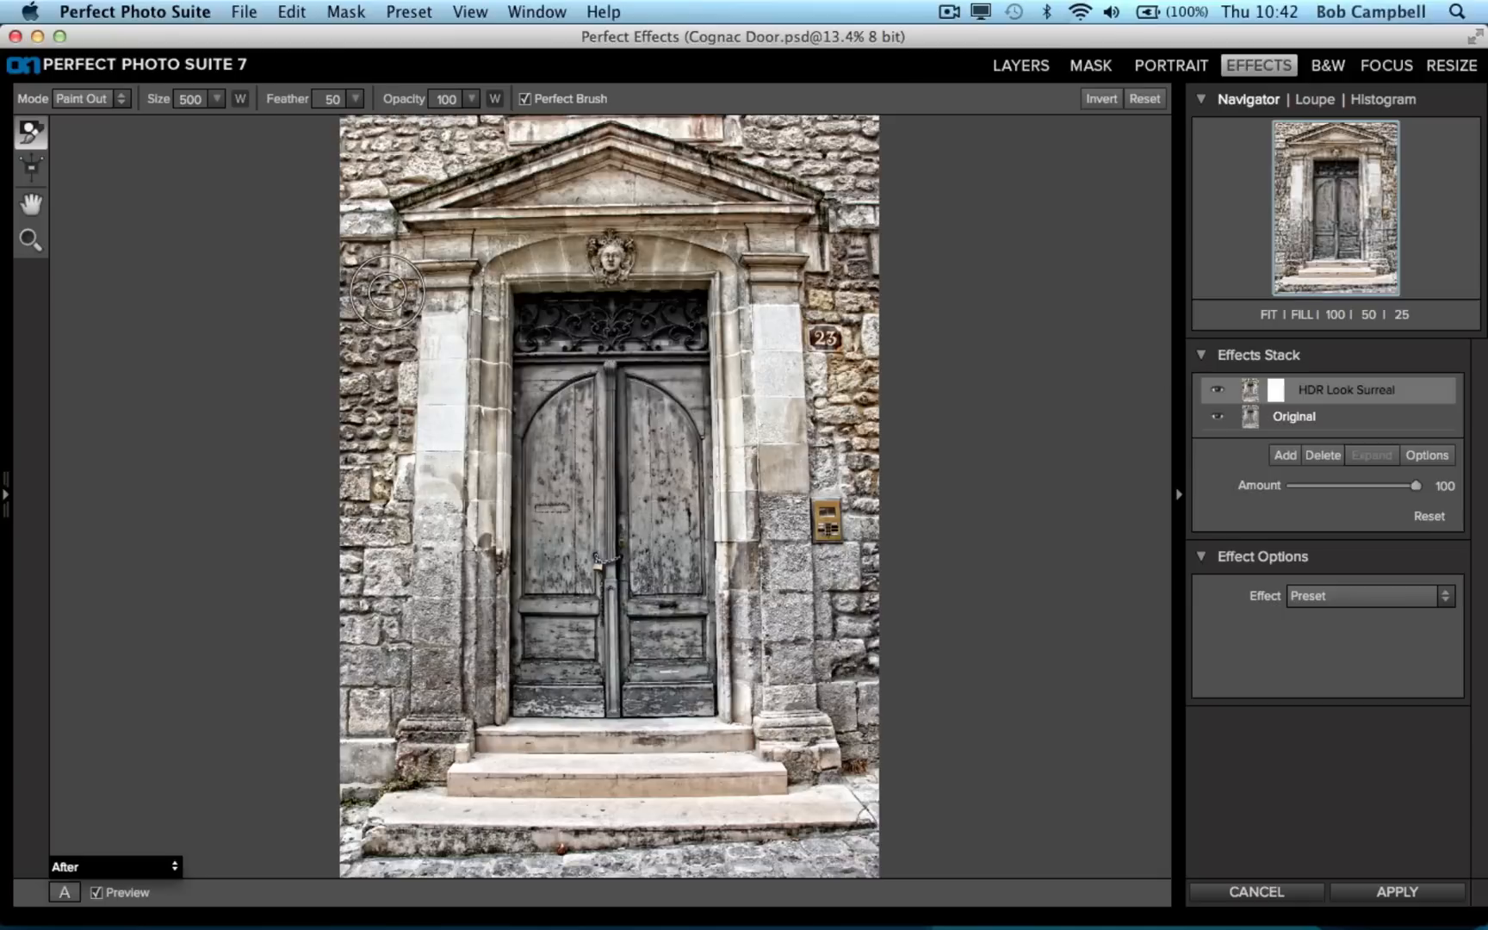
click(1098, 100)
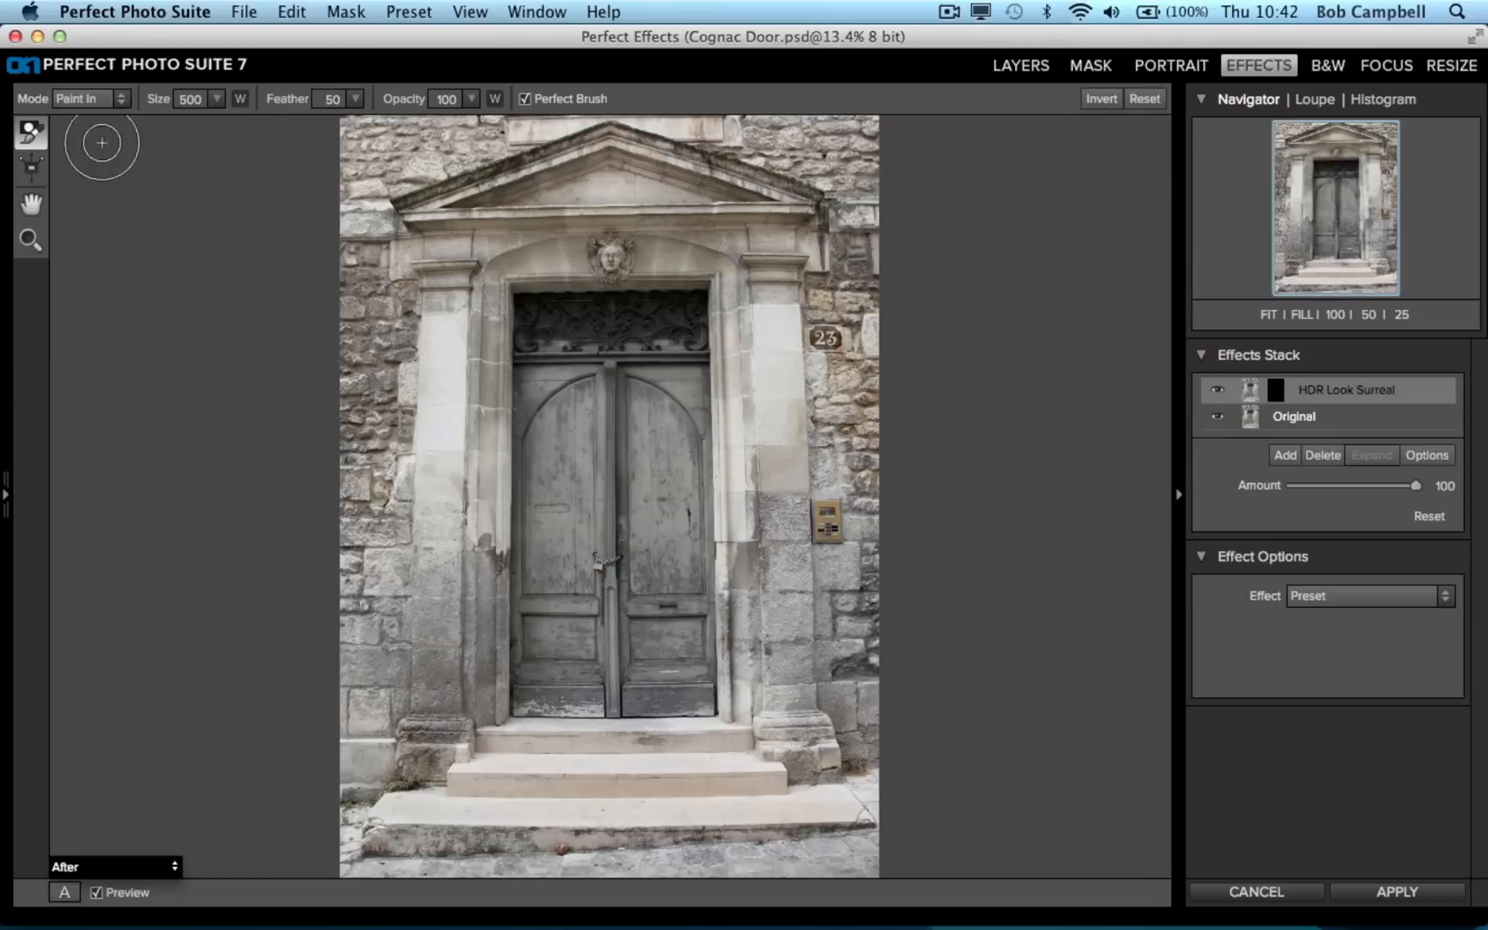
click(120, 102)
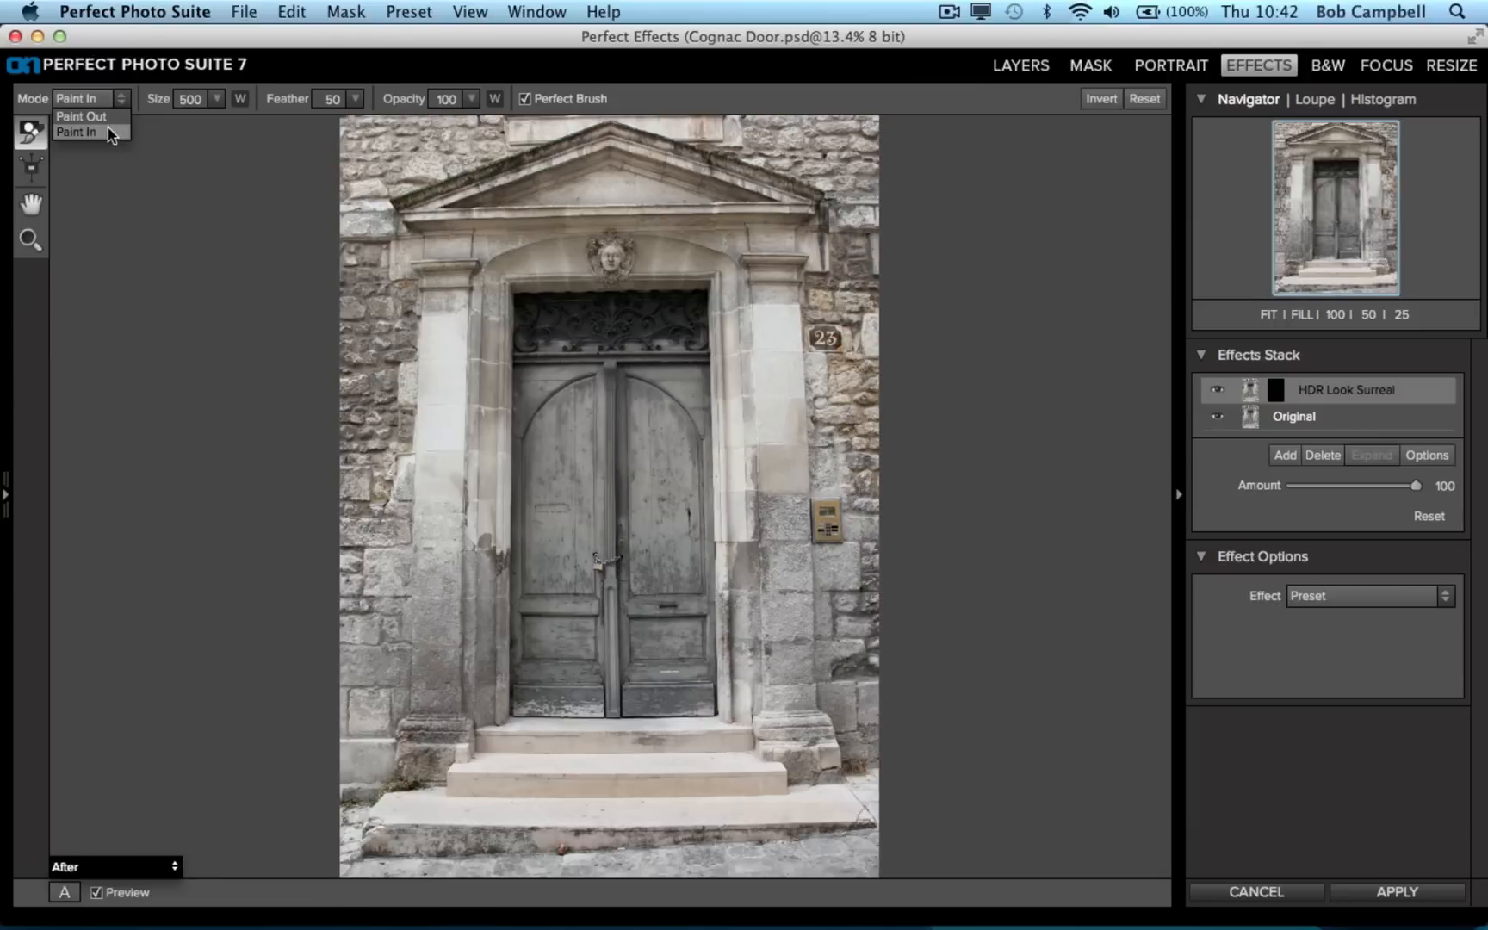
click(86, 132)
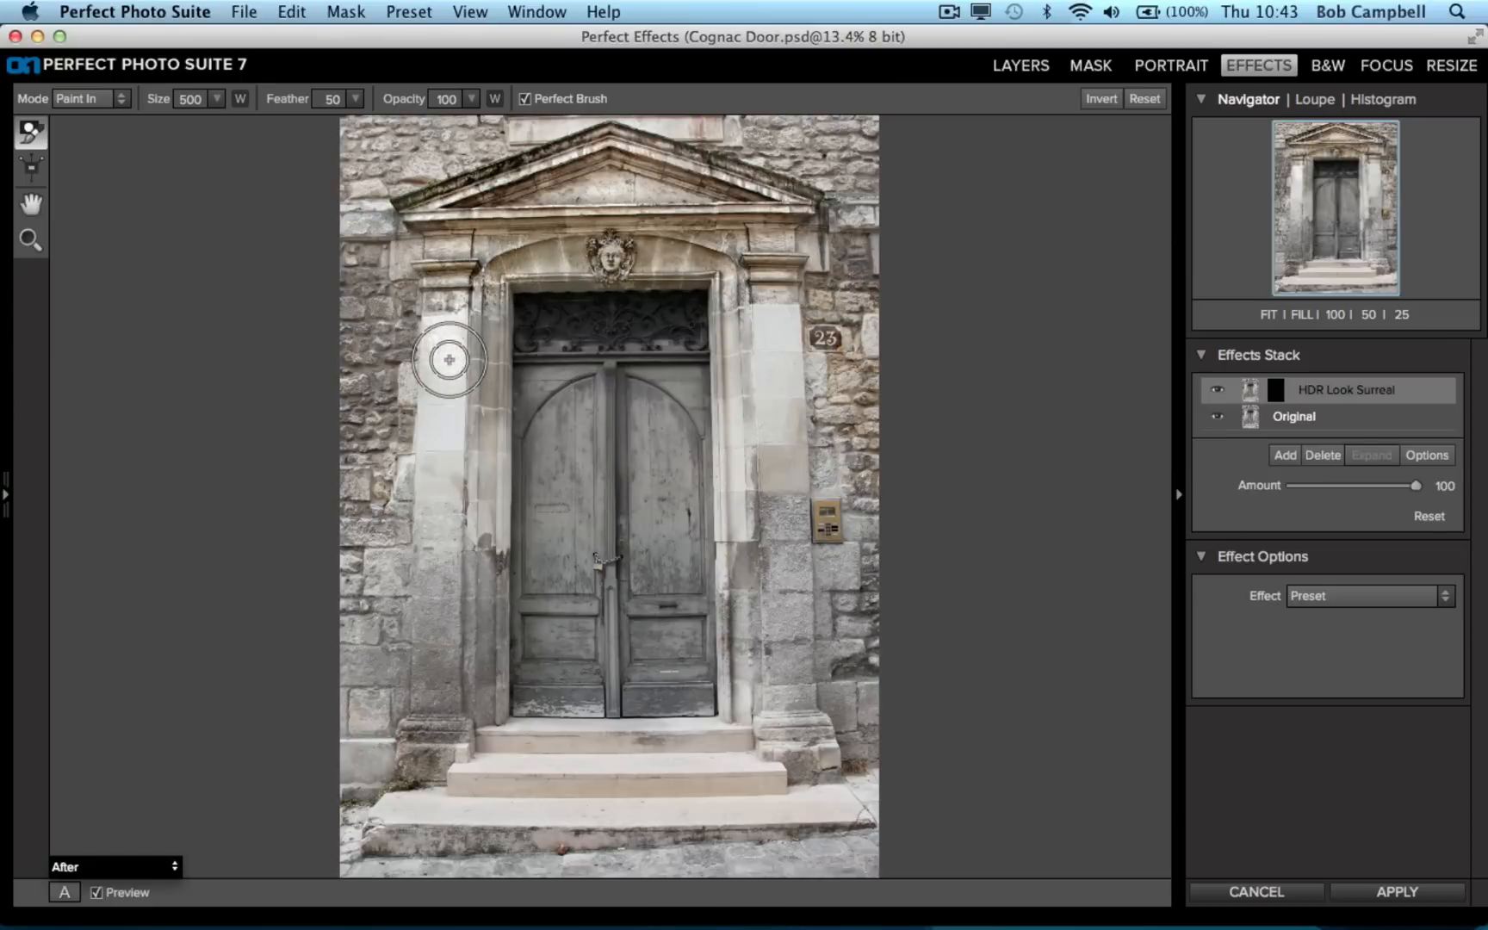
- Paint the Surreal effect into the stonework above the door and down the left pillar, keeping the brush in Paint In mode
mouse_move(449, 359)
mouse_down()
mouse_move(416, 641)
mouse_move(385, 685)
mouse_up()
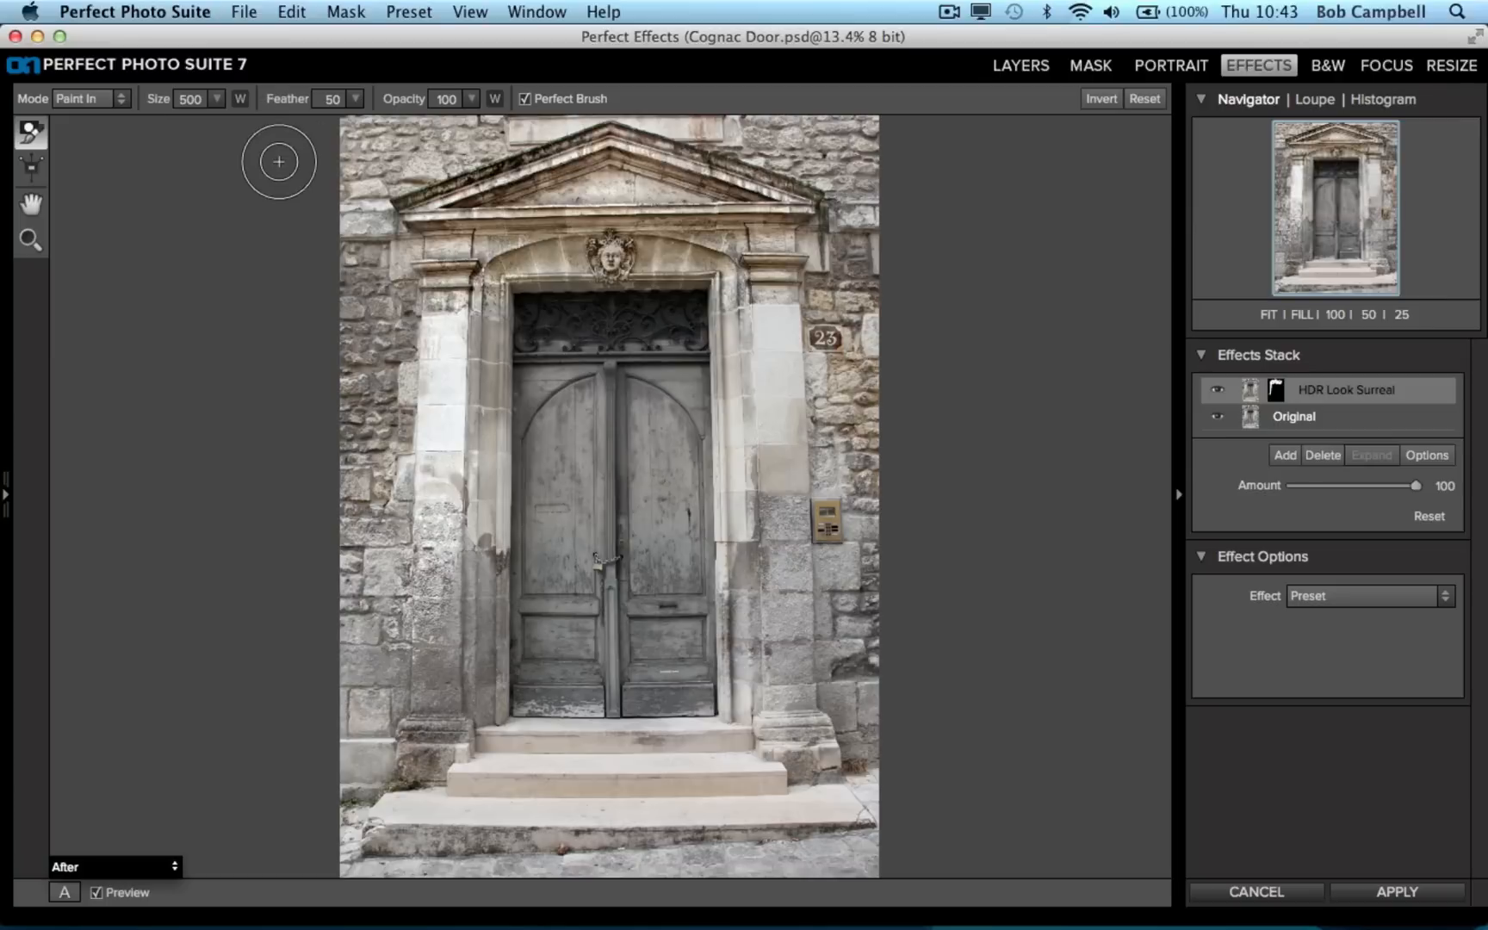
click(121, 99)
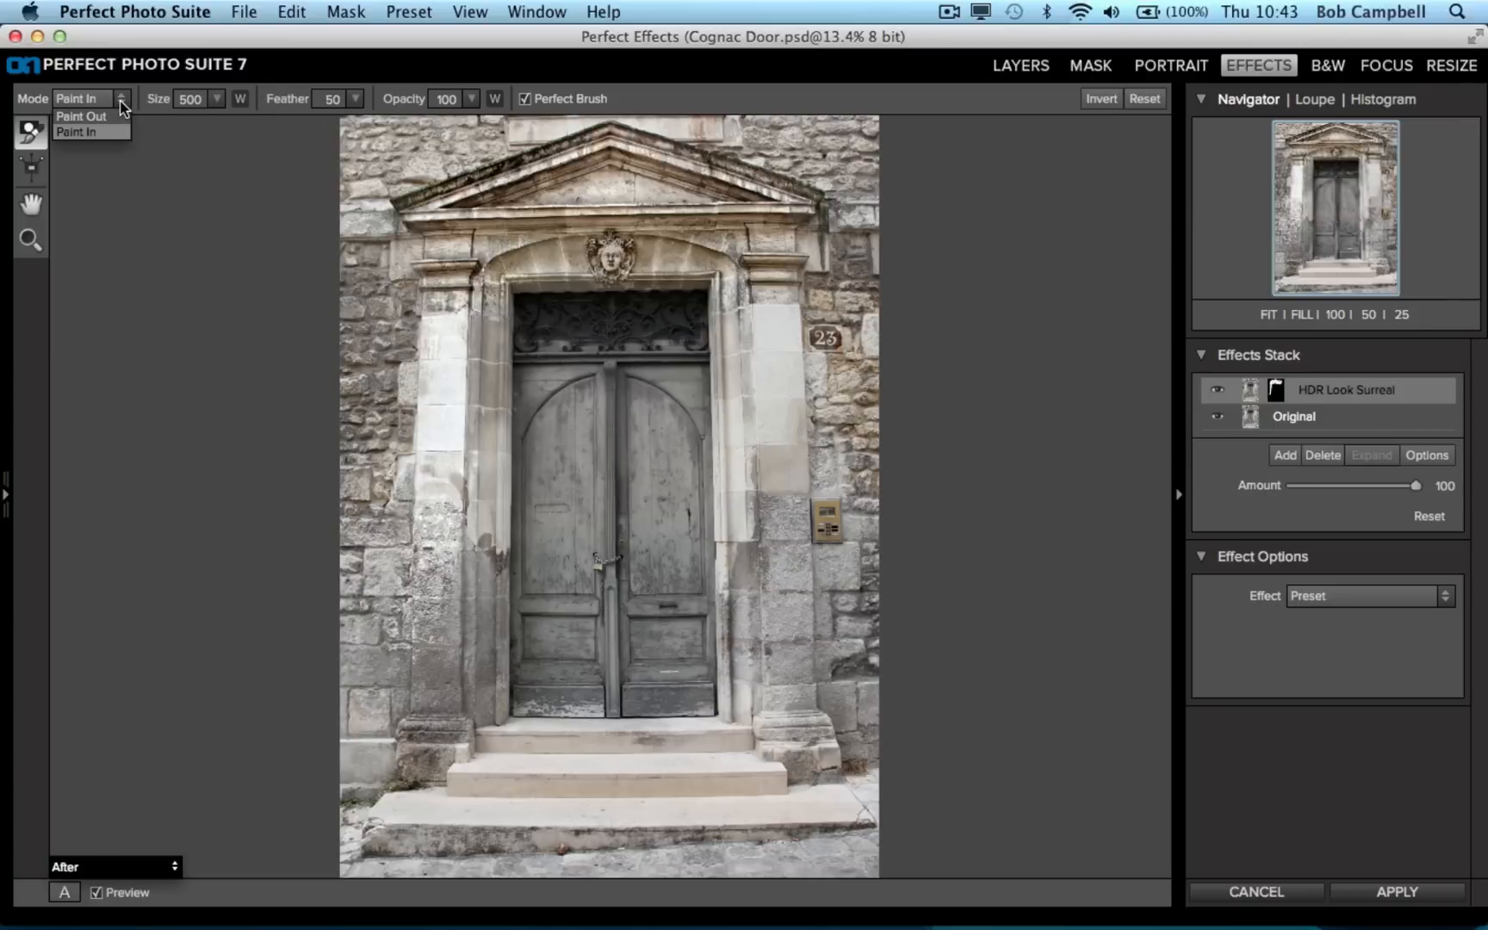
click(116, 132)
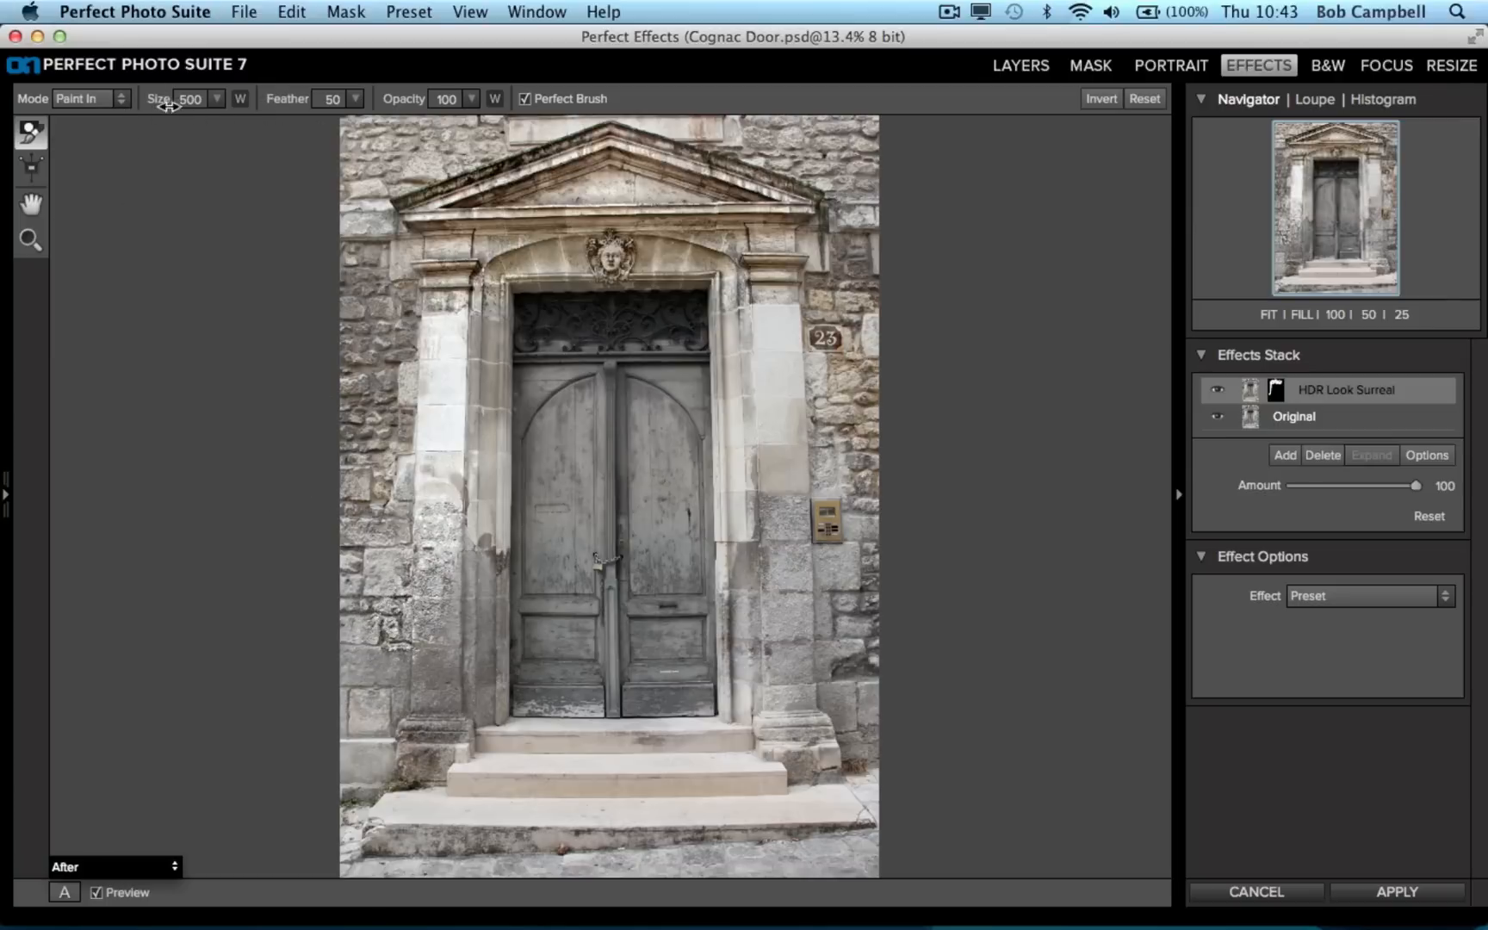
click(125, 100)
click(87, 116)
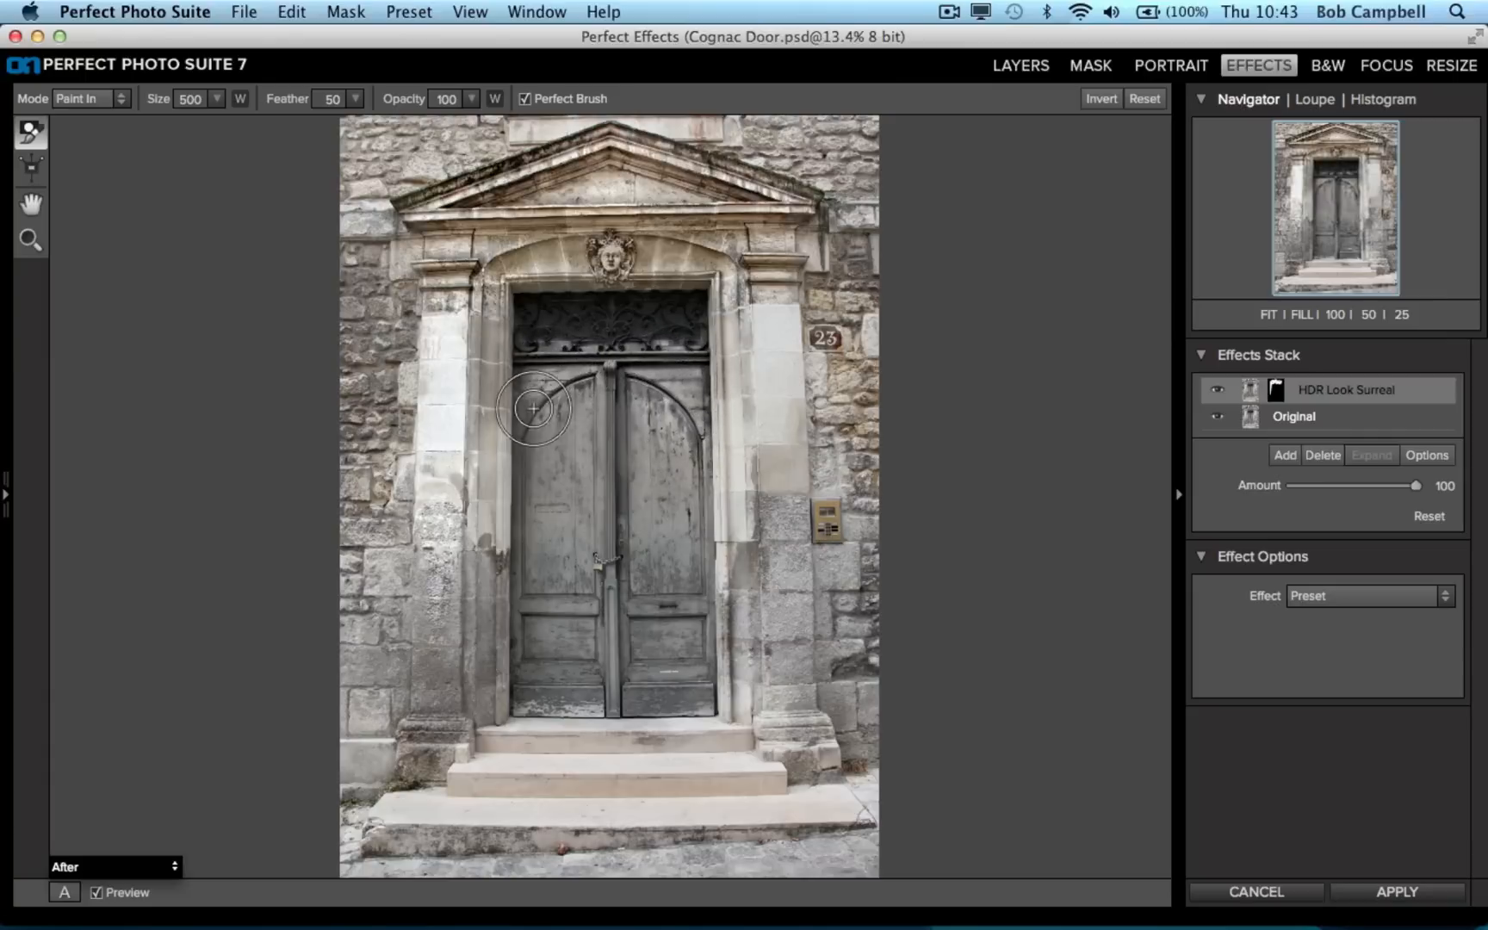
- Paint the Surreal effect into the wooden door, its ironwork and the stone pillars on both sides
mouse_move(556, 435)
mouse_down()
mouse_move(563, 573)
mouse_move(547, 600)
mouse_move(520, 460)
mouse_move(529, 555)
mouse_move(584, 569)
mouse_move(611, 440)
mouse_move(635, 553)
mouse_move(695, 423)
mouse_move(712, 681)
mouse_move(697, 703)
mouse_move(542, 703)
mouse_move(543, 605)
mouse_move(558, 652)
mouse_move(599, 604)
mouse_move(631, 641)
mouse_move(637, 606)
mouse_move(677, 671)
mouse_move(652, 646)
mouse_move(654, 579)
mouse_move(540, 507)
mouse_move(541, 557)
mouse_move(514, 561)
mouse_move(506, 424)
mouse_move(493, 614)
mouse_move(475, 615)
mouse_move(460, 559)
mouse_move(470, 515)
mouse_move(494, 505)
mouse_move(718, 530)
mouse_move(708, 344)
mouse_move(743, 698)
mouse_move(745, 342)
mouse_up()
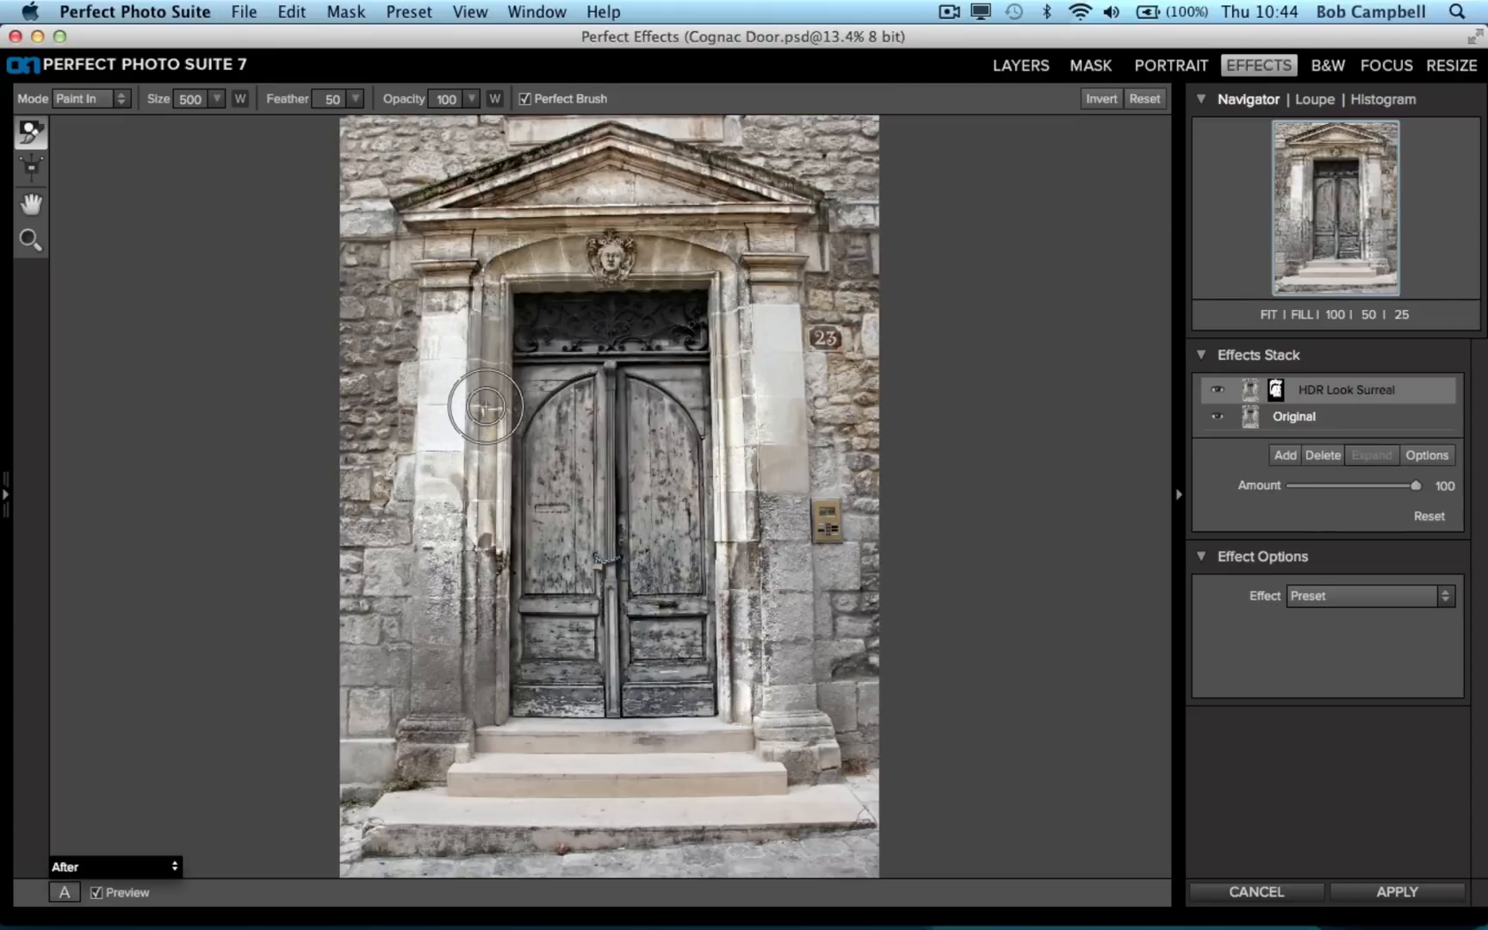
mouse_move(476, 317)
mouse_down()
mouse_move(485, 545)
mouse_move(476, 458)
mouse_move(511, 283)
mouse_move(693, 278)
mouse_move(559, 313)
mouse_move(511, 291)
mouse_move(511, 358)
mouse_move(591, 319)
mouse_move(701, 341)
mouse_move(694, 305)
mouse_move(666, 281)
mouse_move(525, 306)
mouse_move(536, 287)
mouse_move(482, 282)
mouse_move(446, 328)
mouse_move(469, 345)
mouse_move(496, 638)
mouse_move(496, 671)
mouse_move(471, 683)
mouse_move(486, 706)
mouse_move(435, 709)
mouse_move(447, 563)
mouse_up()
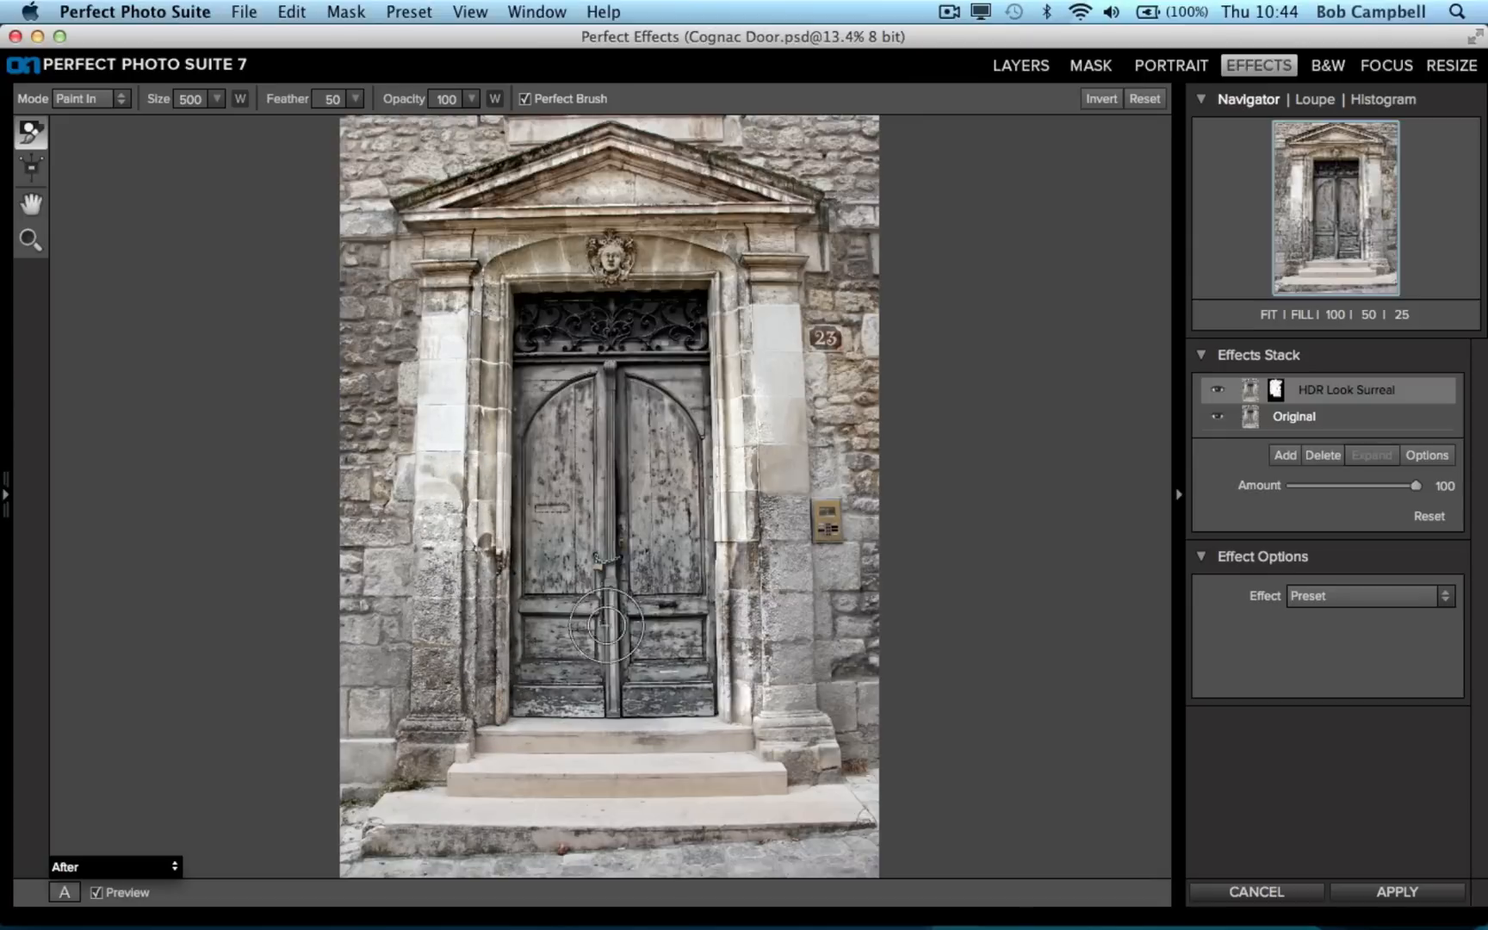
mouse_move(755, 716)
mouse_down()
mouse_move(802, 757)
mouse_move(770, 695)
mouse_move(780, 712)
mouse_move(793, 570)
mouse_move(732, 454)
mouse_move(743, 504)
mouse_move(766, 460)
mouse_move(764, 301)
mouse_move(747, 273)
mouse_move(757, 233)
mouse_up()
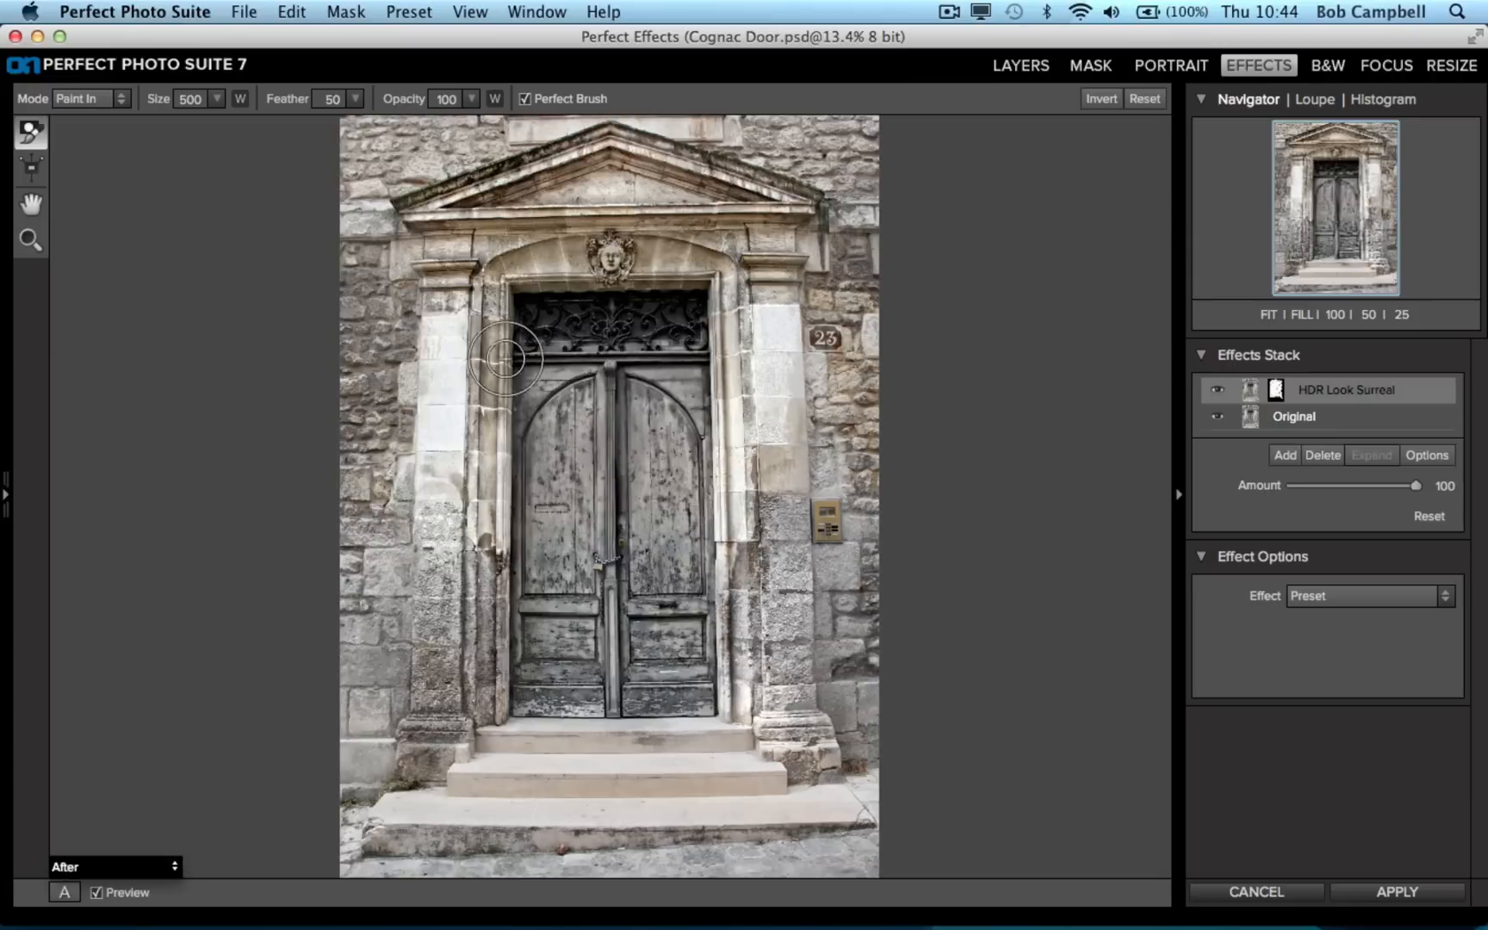
mouse_move(489, 317)
mouse_down()
mouse_move(473, 431)
mouse_move(510, 556)
mouse_up()
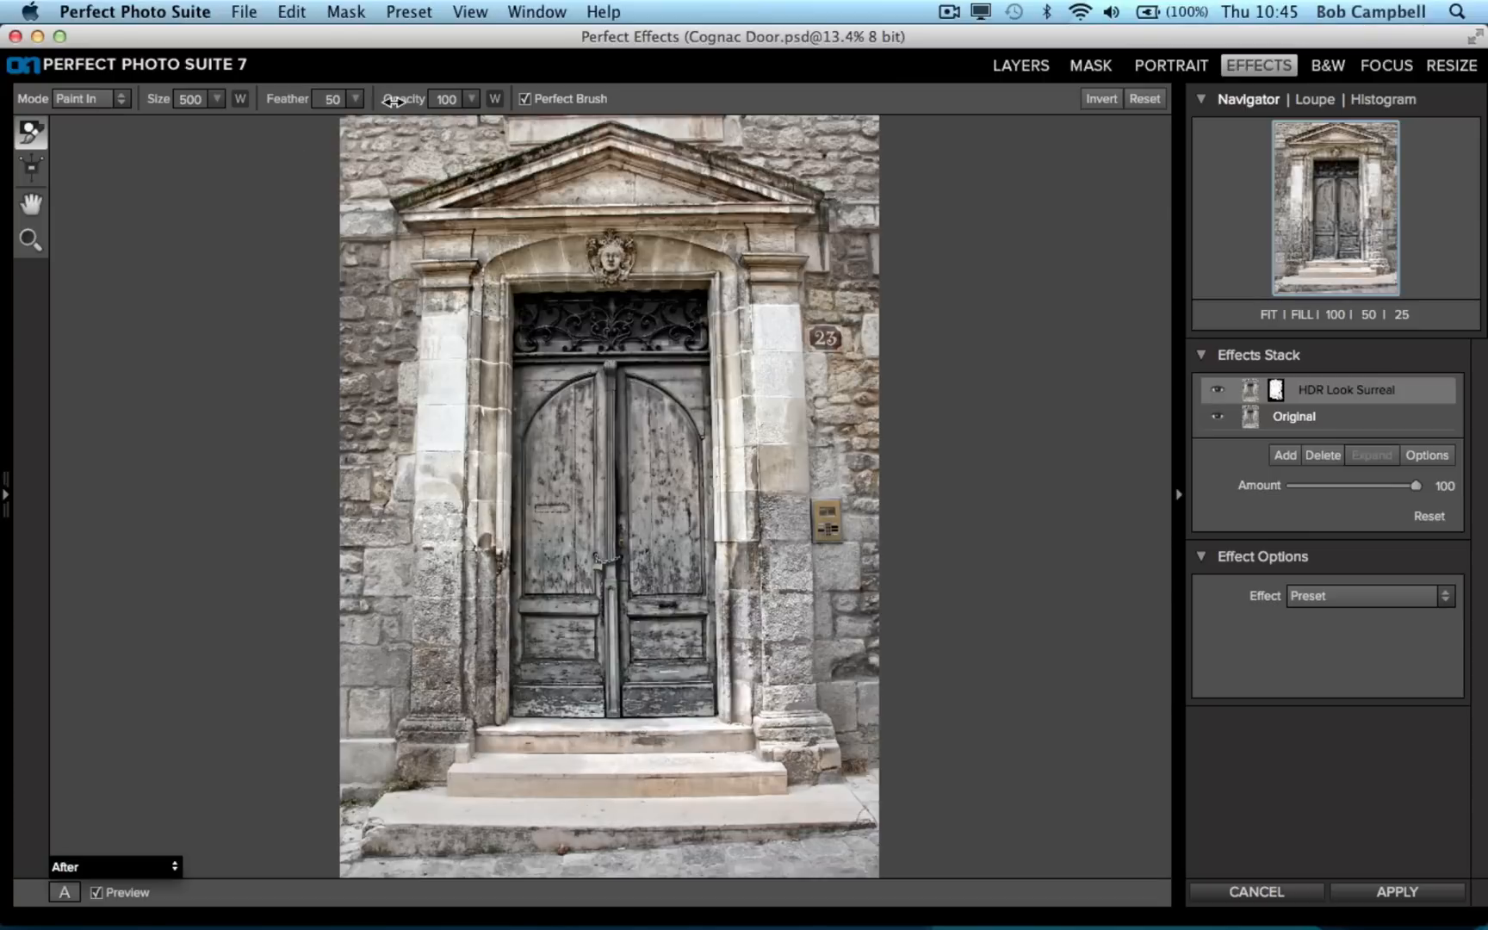
- Lower the masking brush opacity to 68 and apply the masked effect to the photo
drag(405, 98, 345, 97)
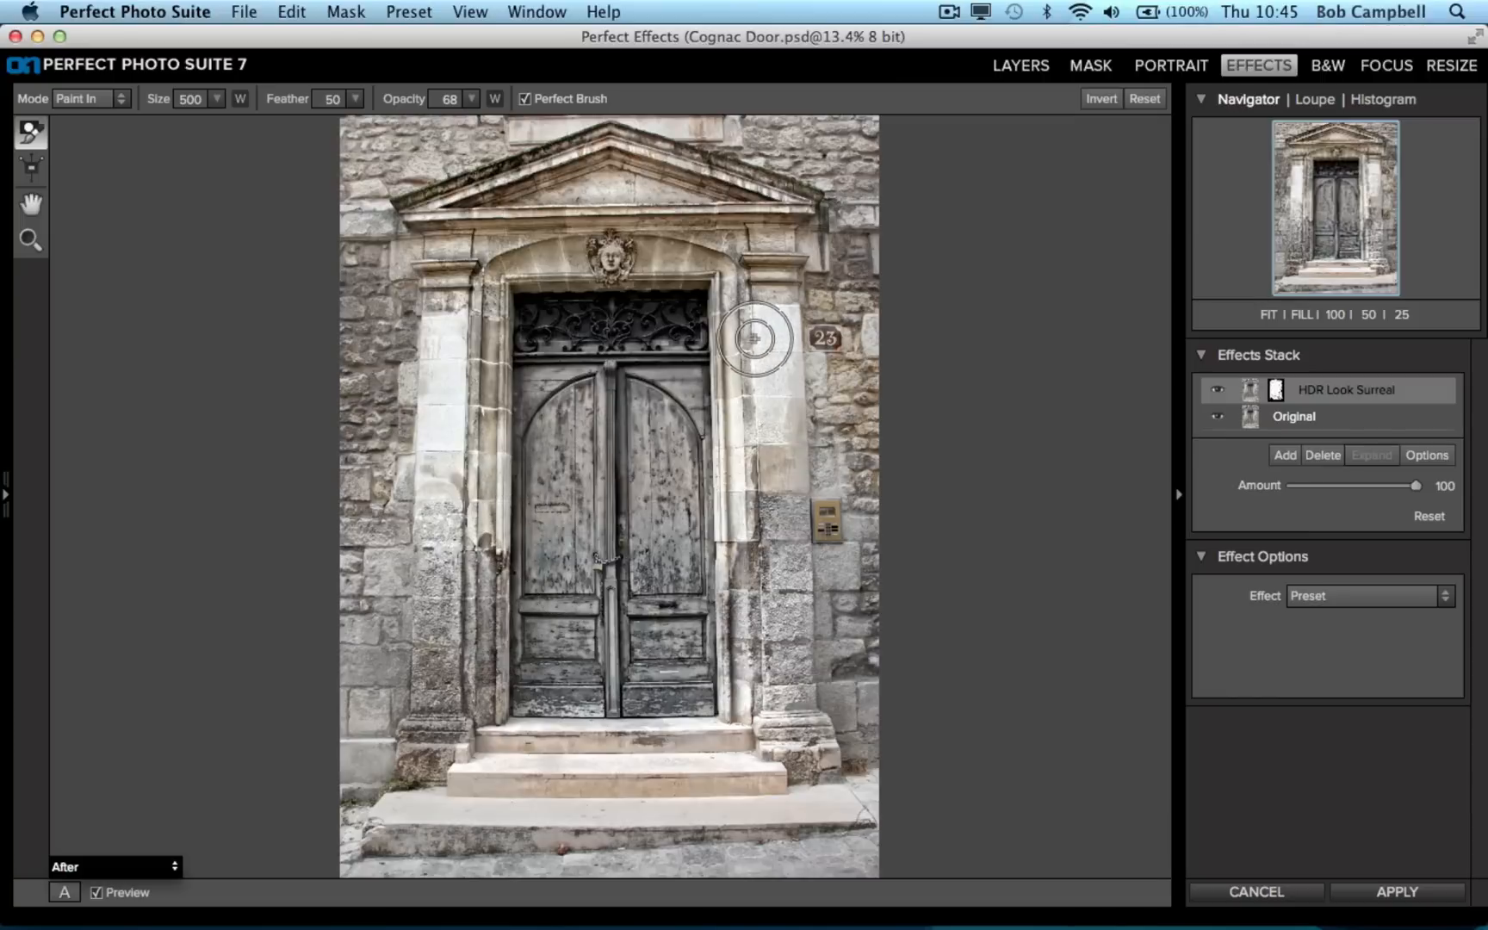
click(1353, 894)
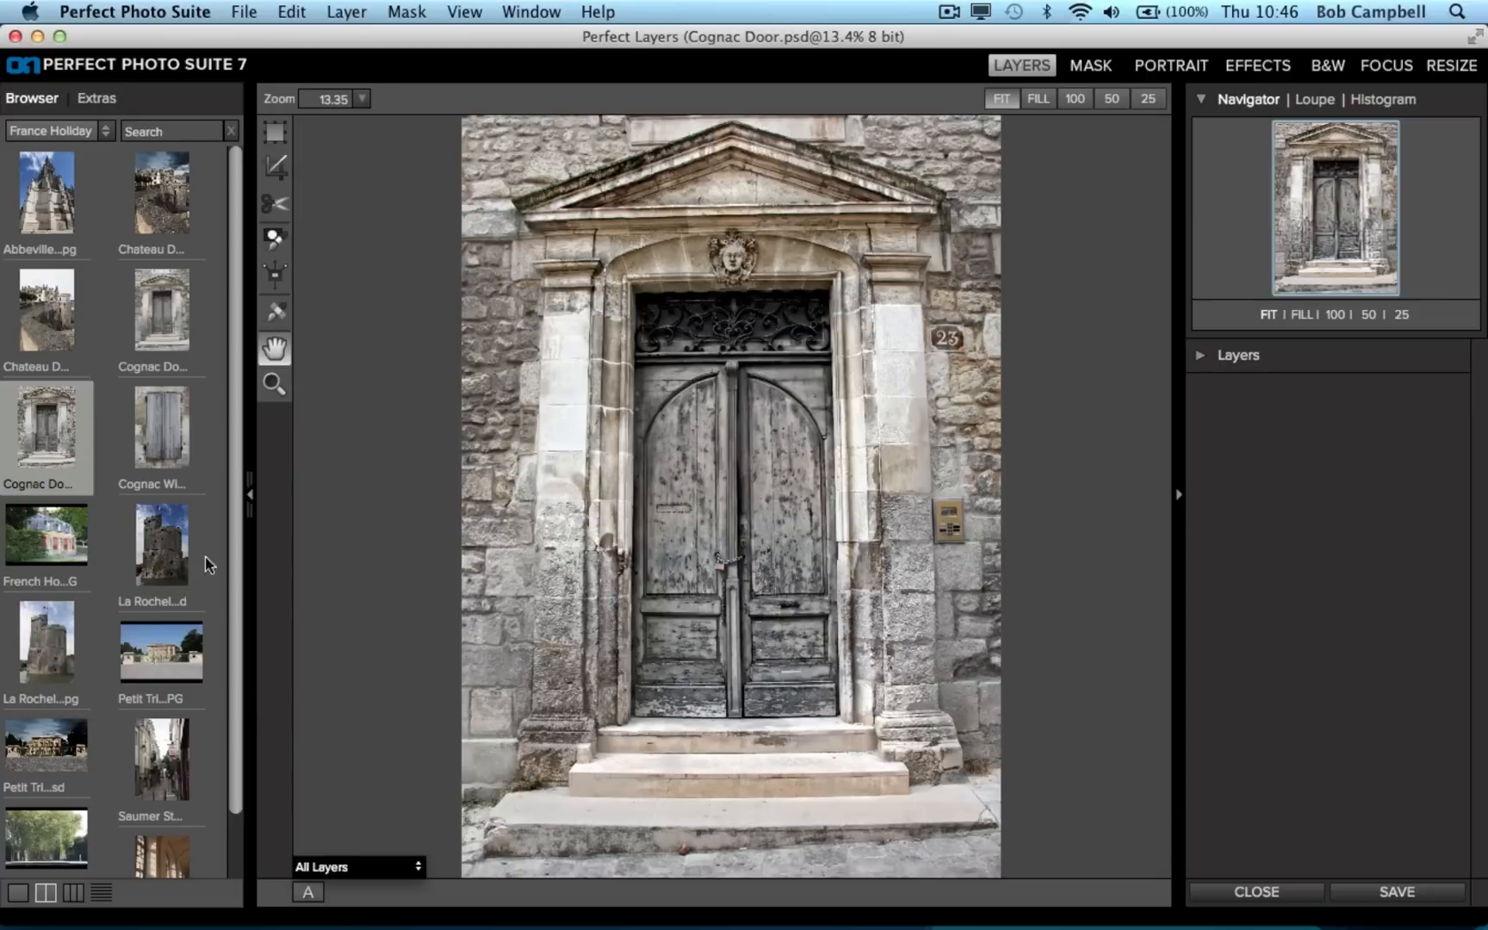
- Open the Versailles corridor JPG from the France Holiday folder as a new image
drag(234, 411, 262, 548)
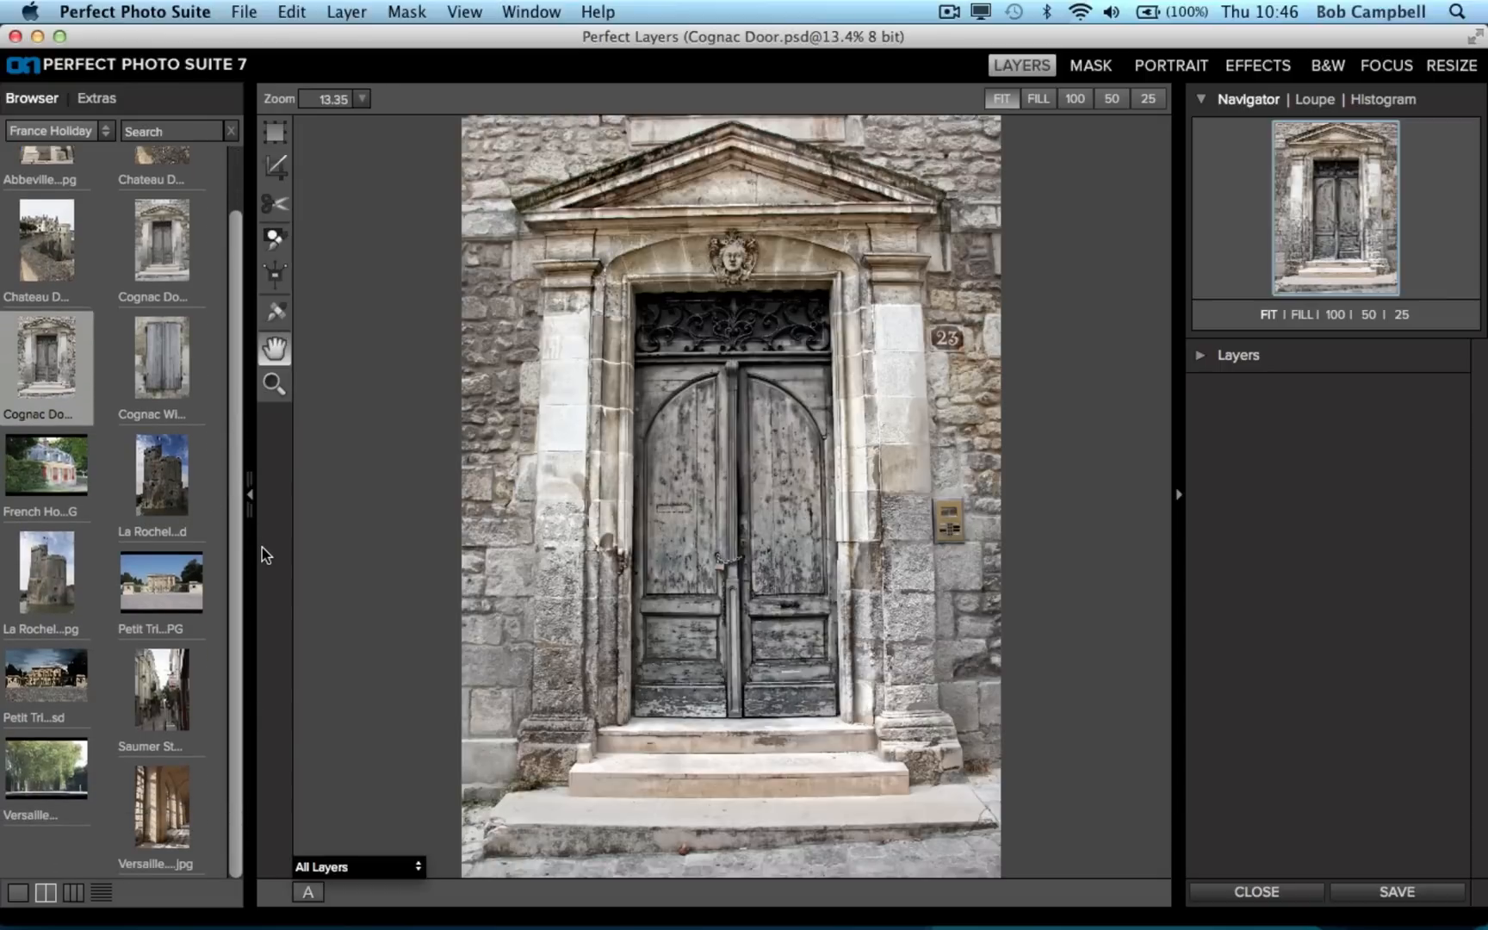
click(163, 813)
double_click(162, 807)
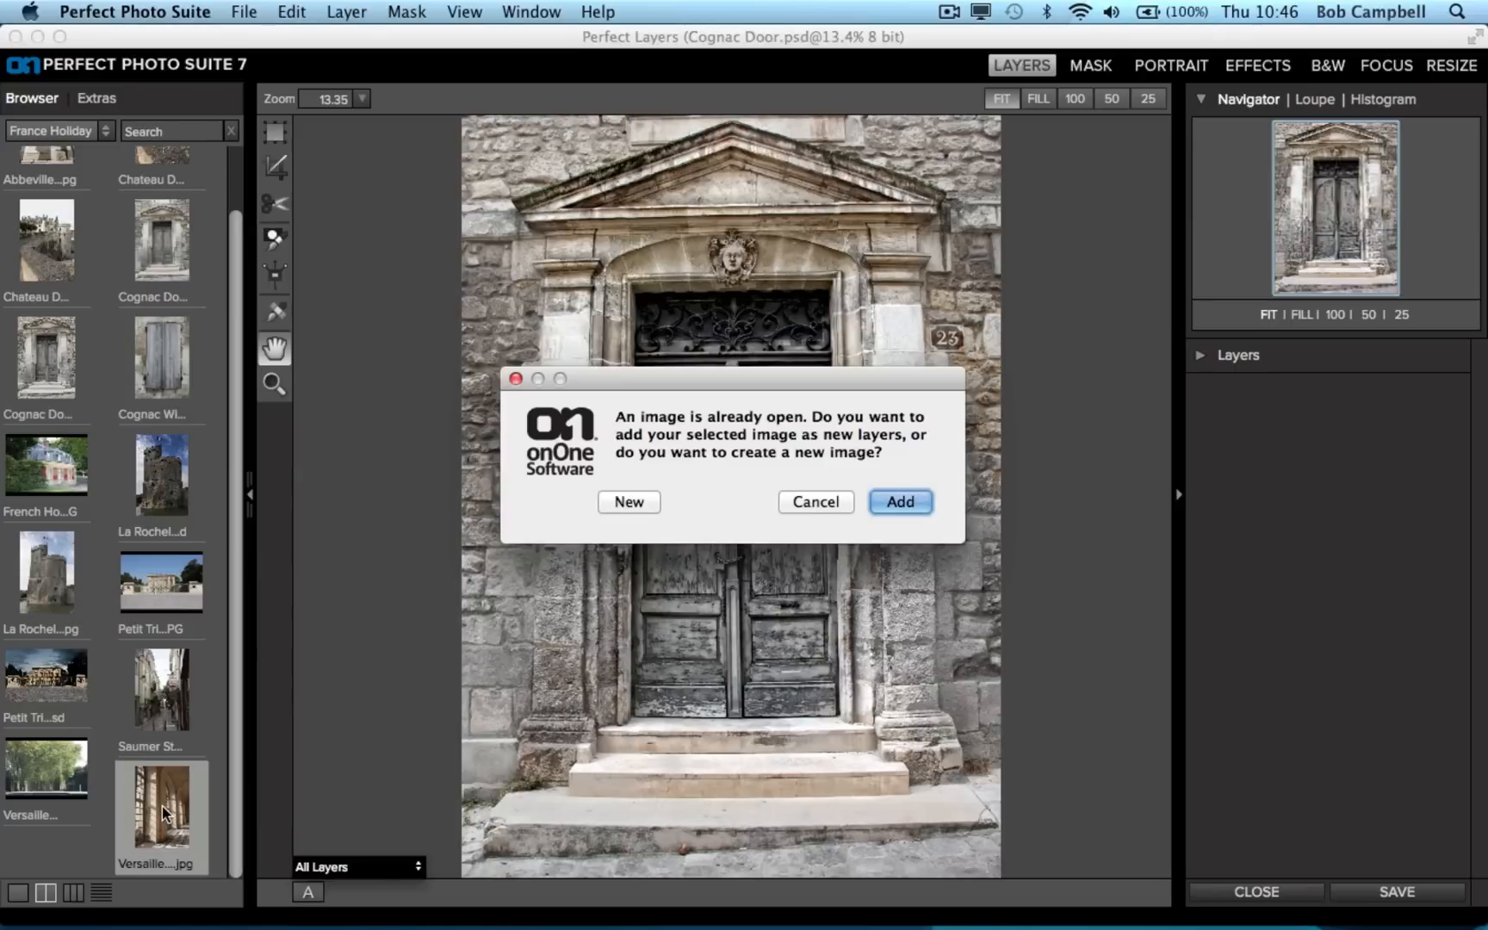
click(624, 498)
click(649, 510)
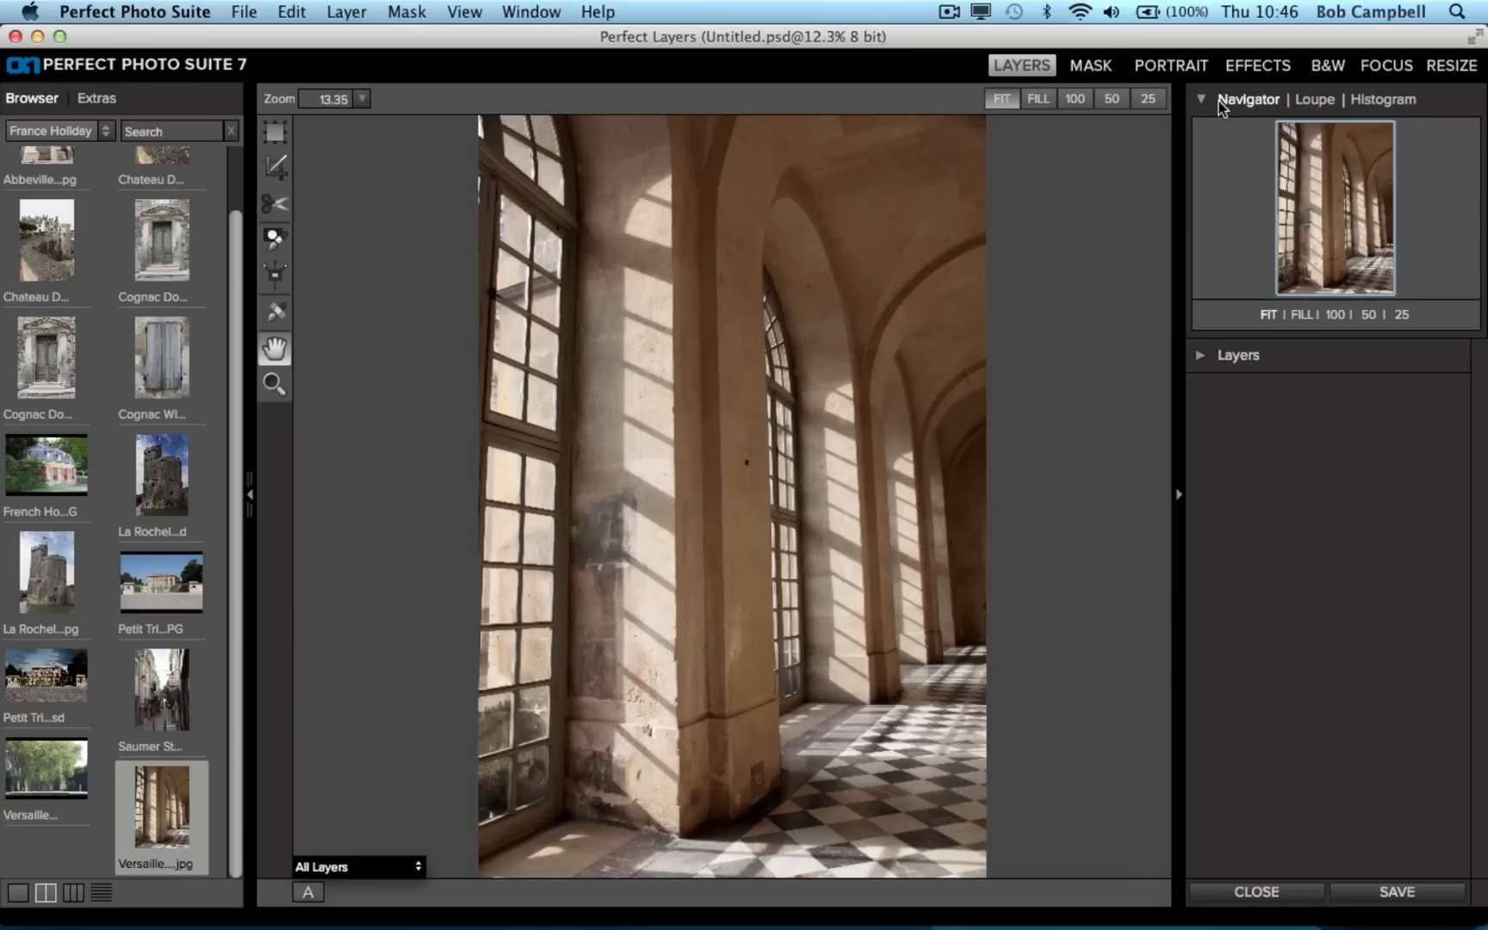
- Open the Versailles corridor photo in the Effects module, show the effects browser and expand the Sharpening category
click(1247, 69)
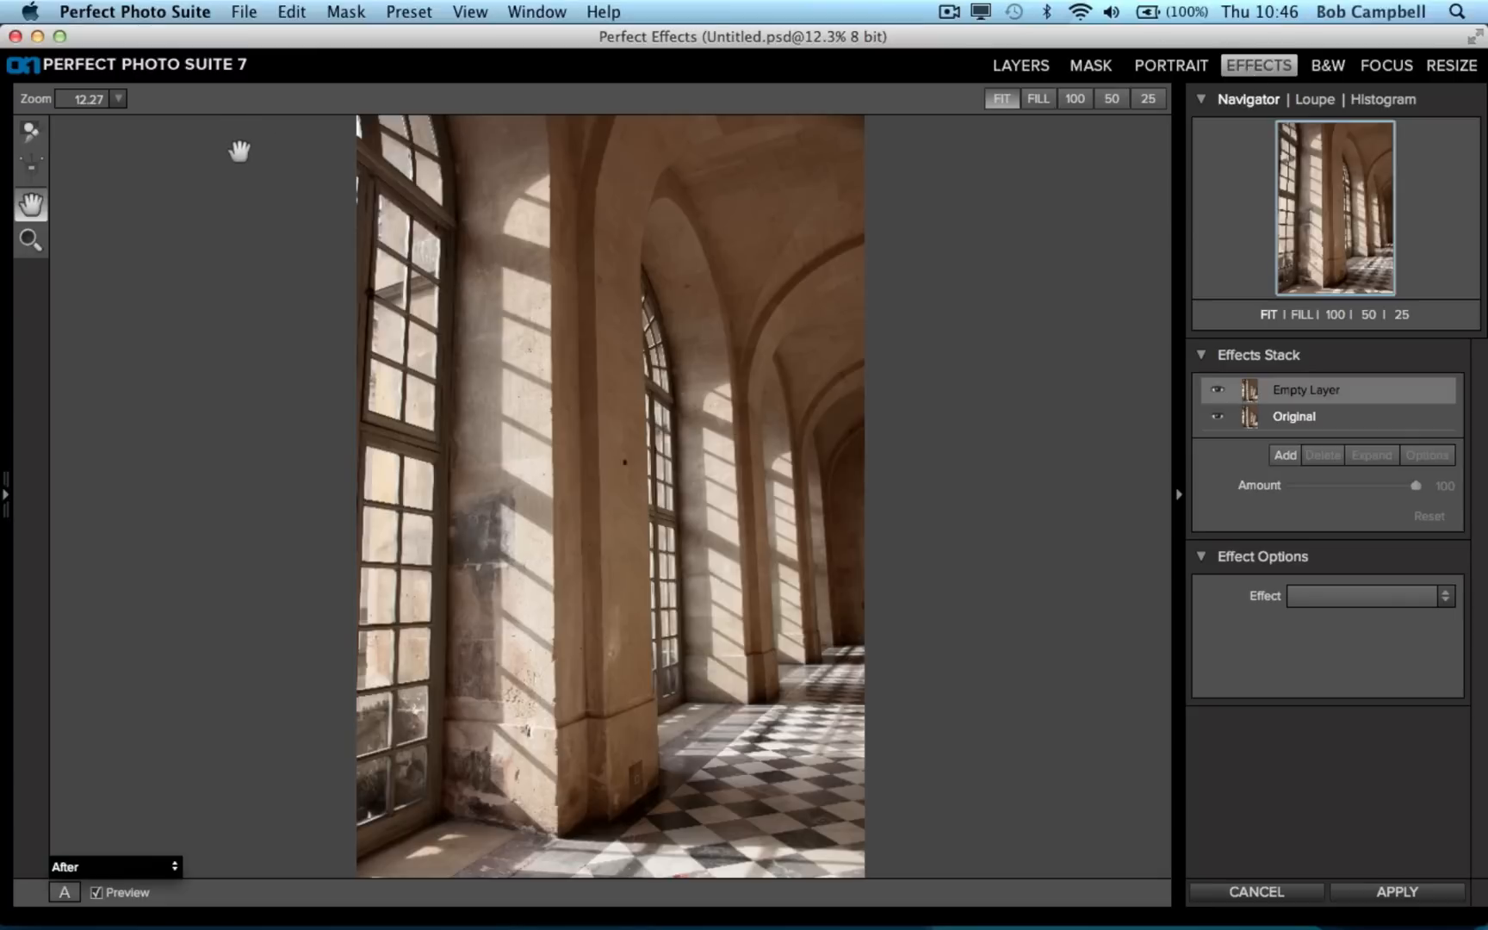
key(super+b)
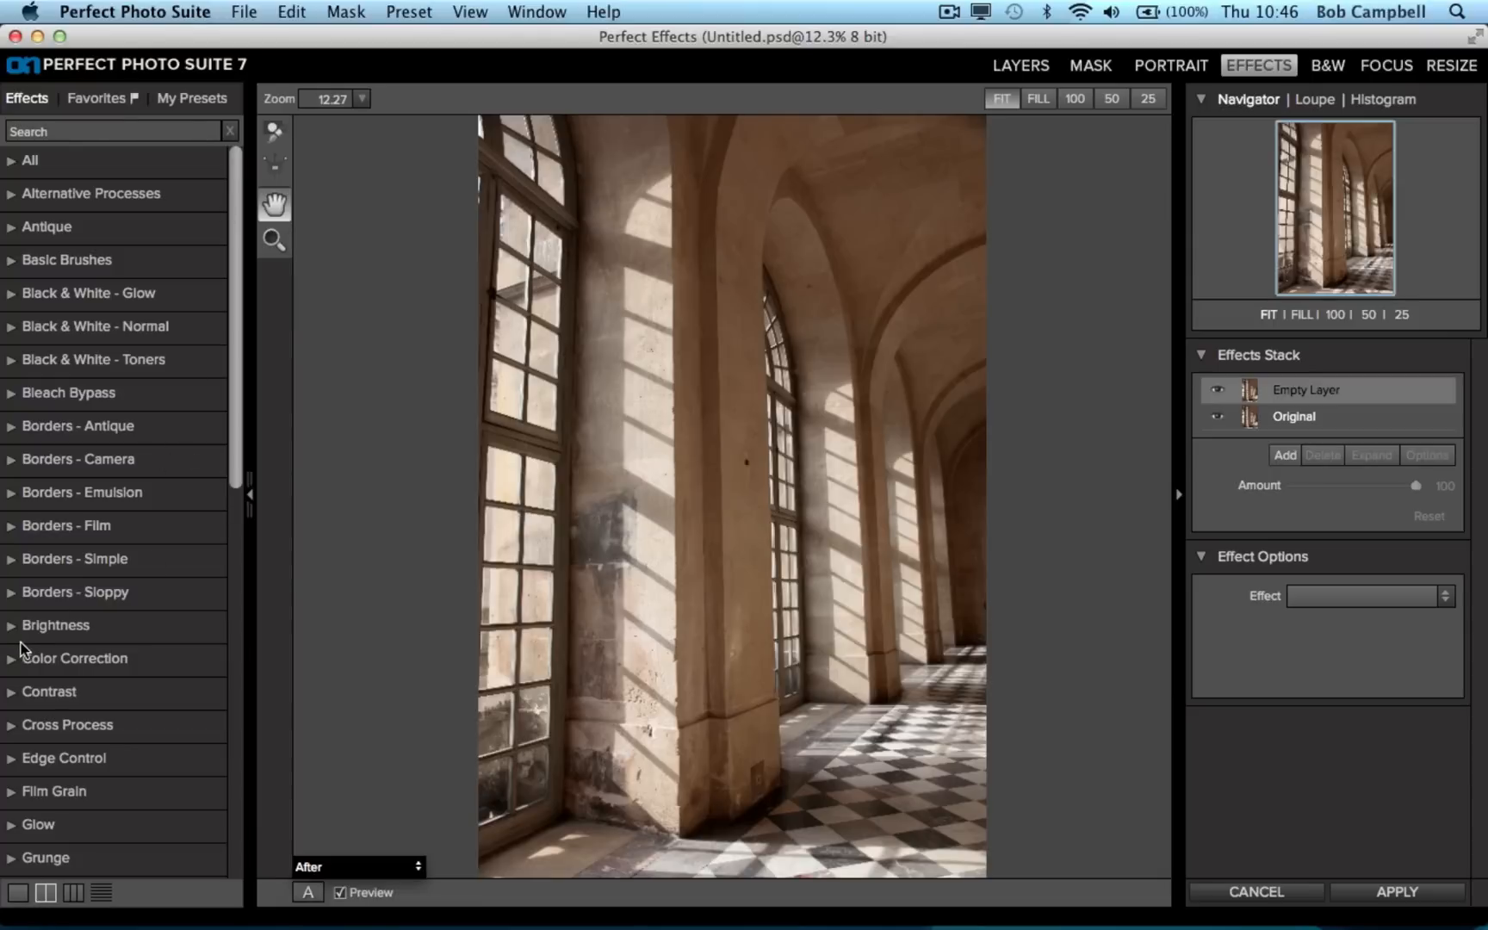
drag(235, 470, 274, 579)
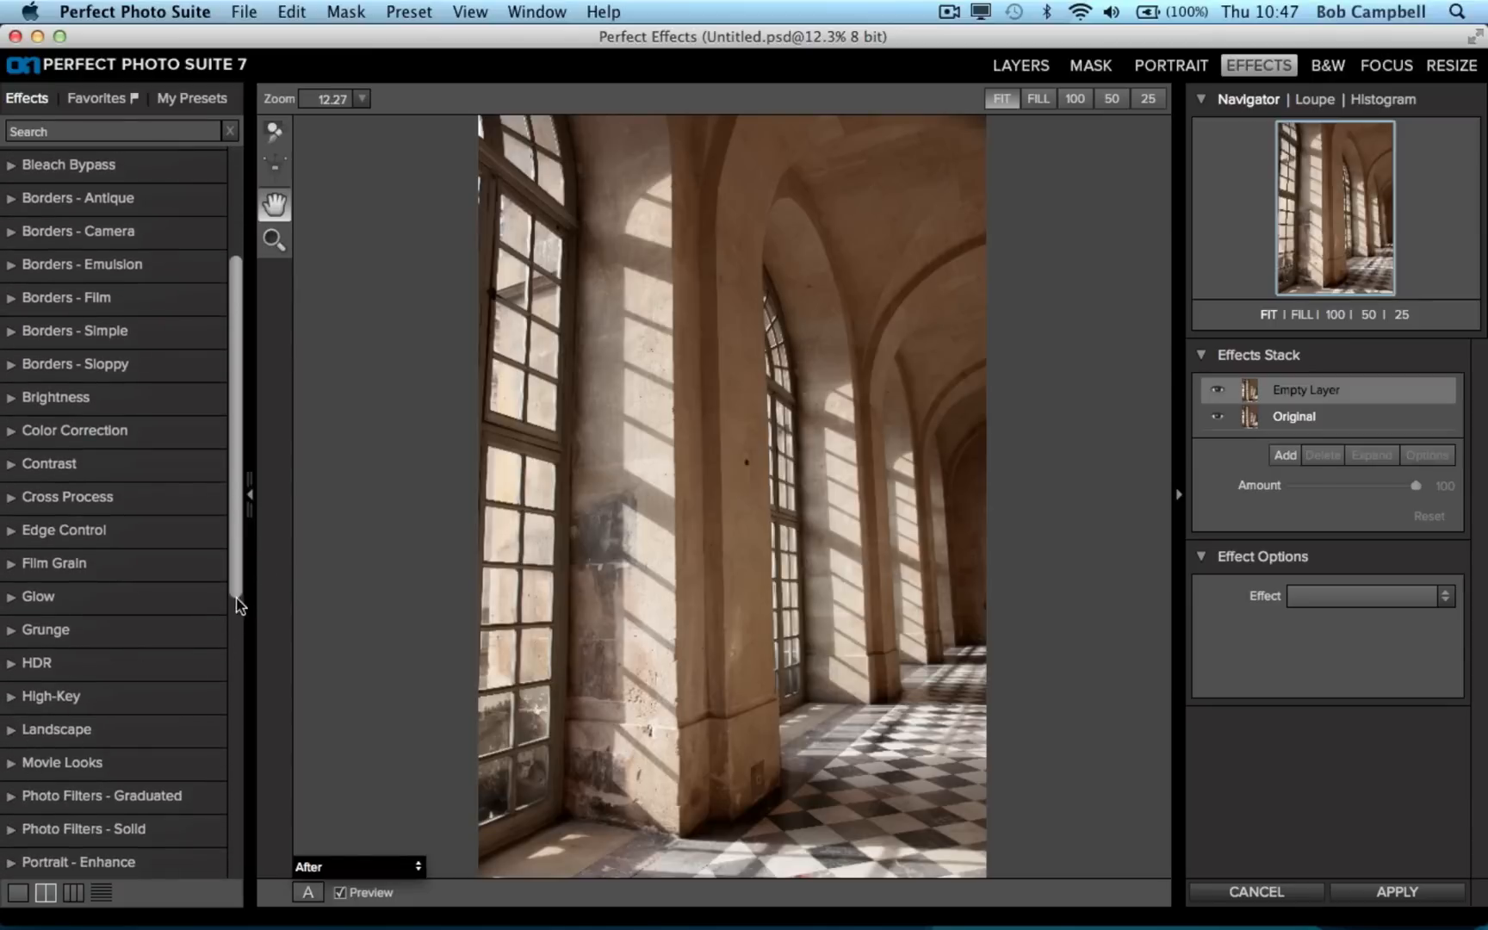
scroll(233, 585, down, 1)
drag(233, 585, 242, 710)
click(13, 648)
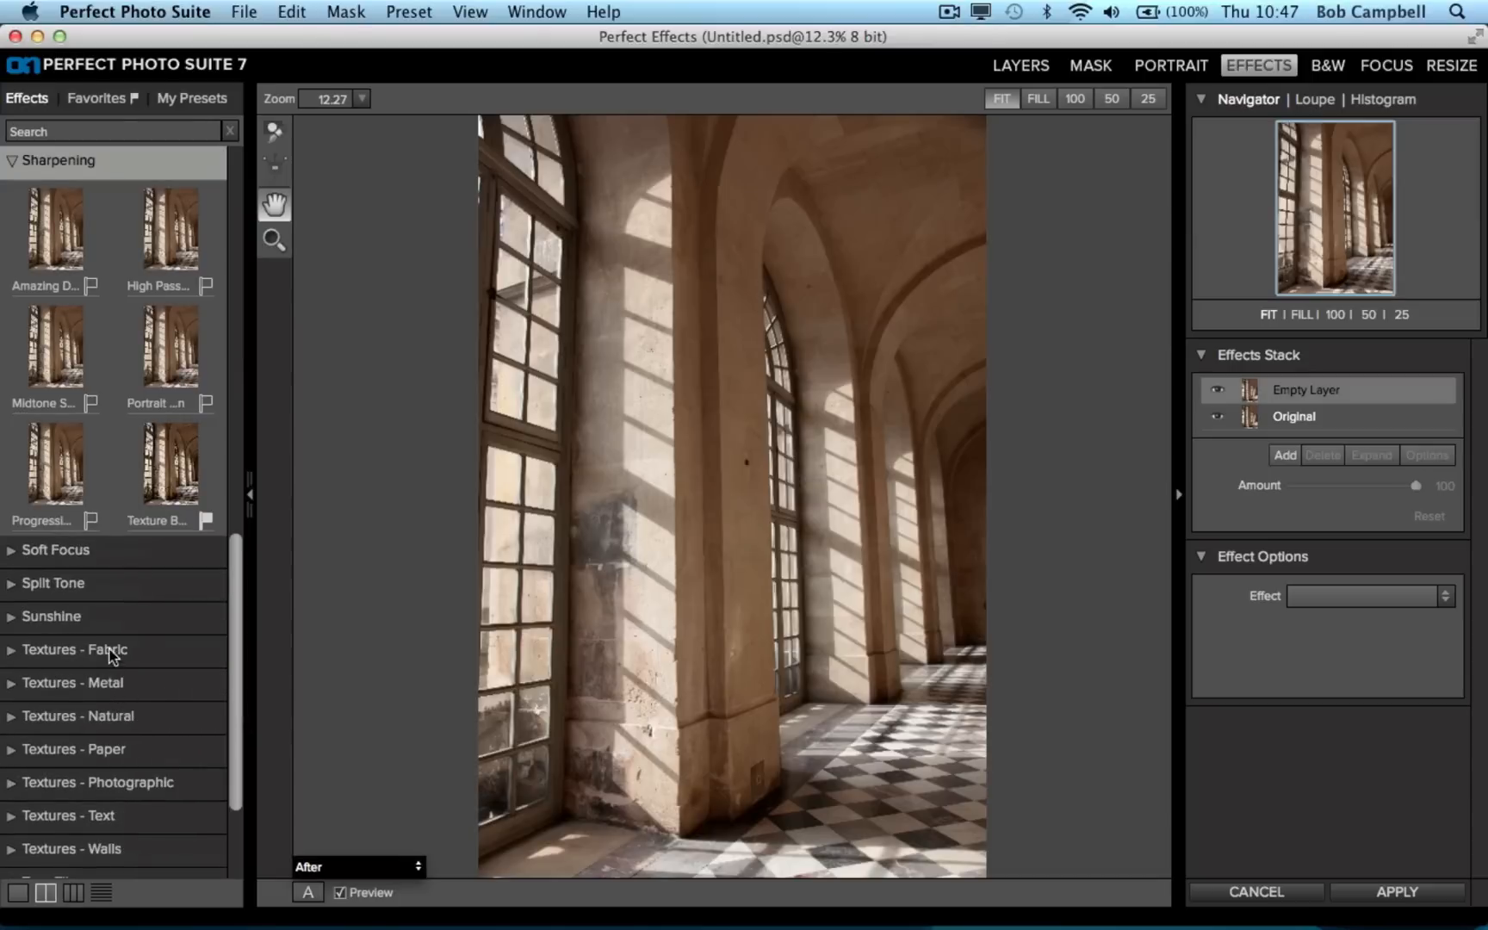
- Display the Sharpening thumbnails in a single large column and toggle the browser pop-up previews
click(17, 893)
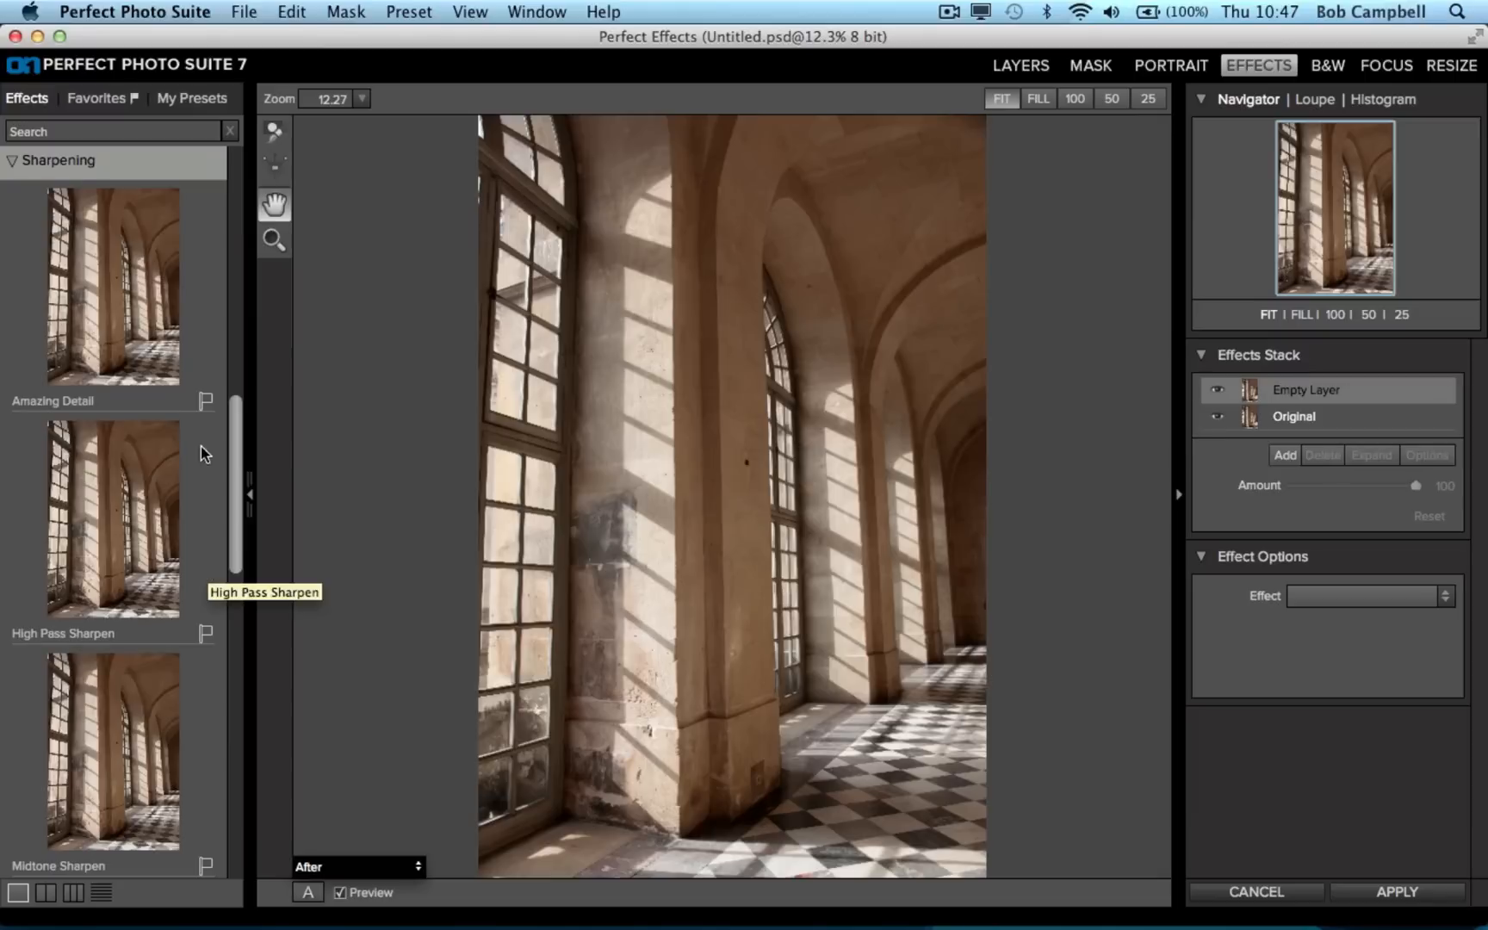
drag(234, 444, 235, 500)
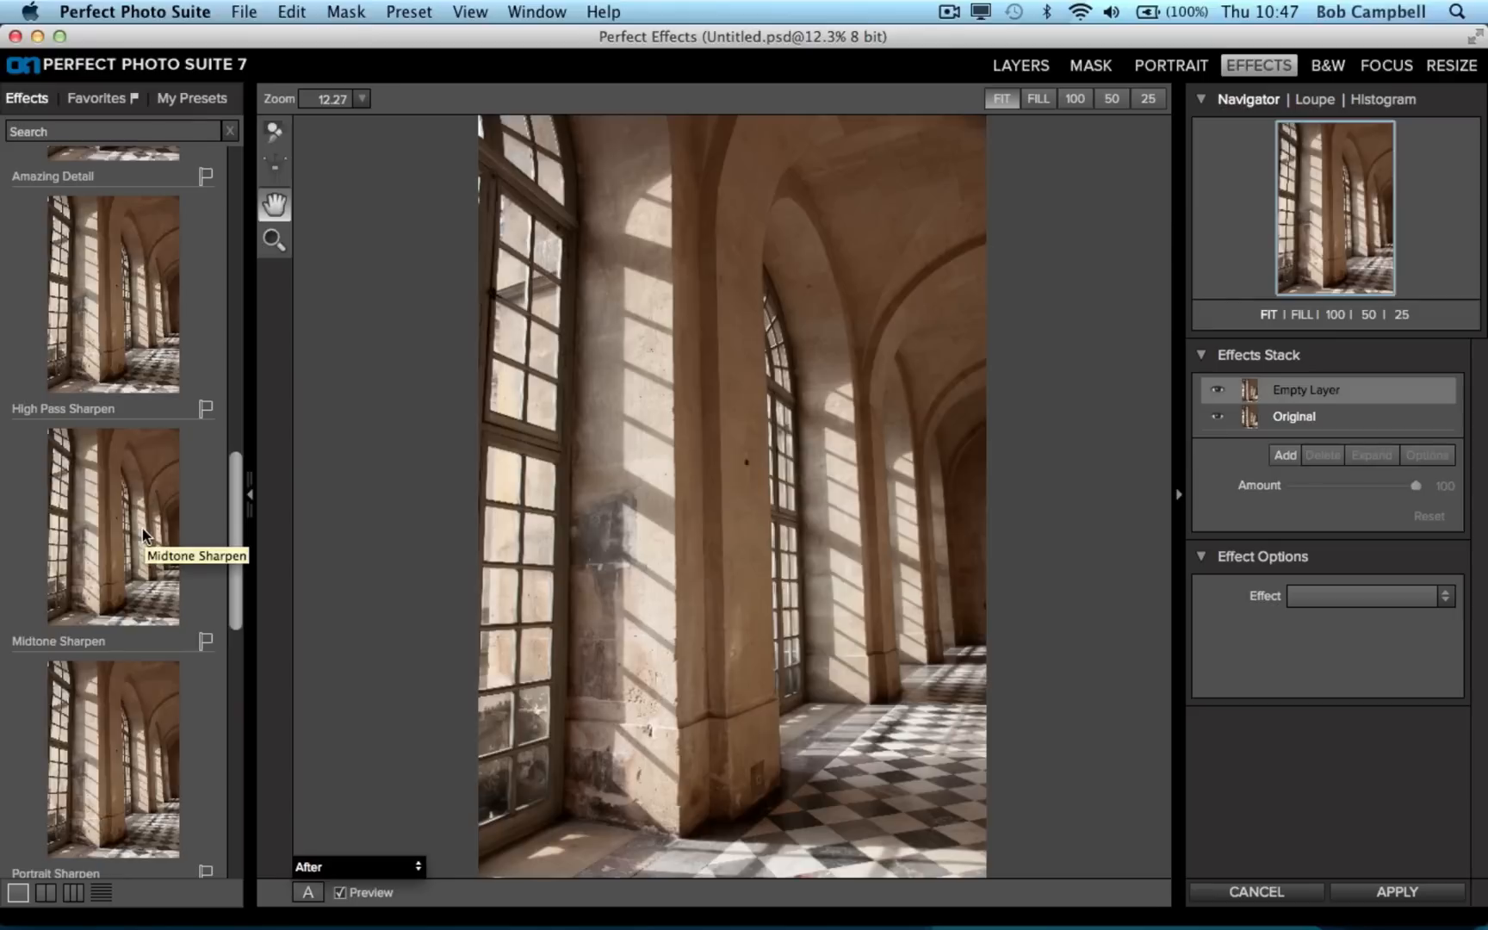
click(473, 11)
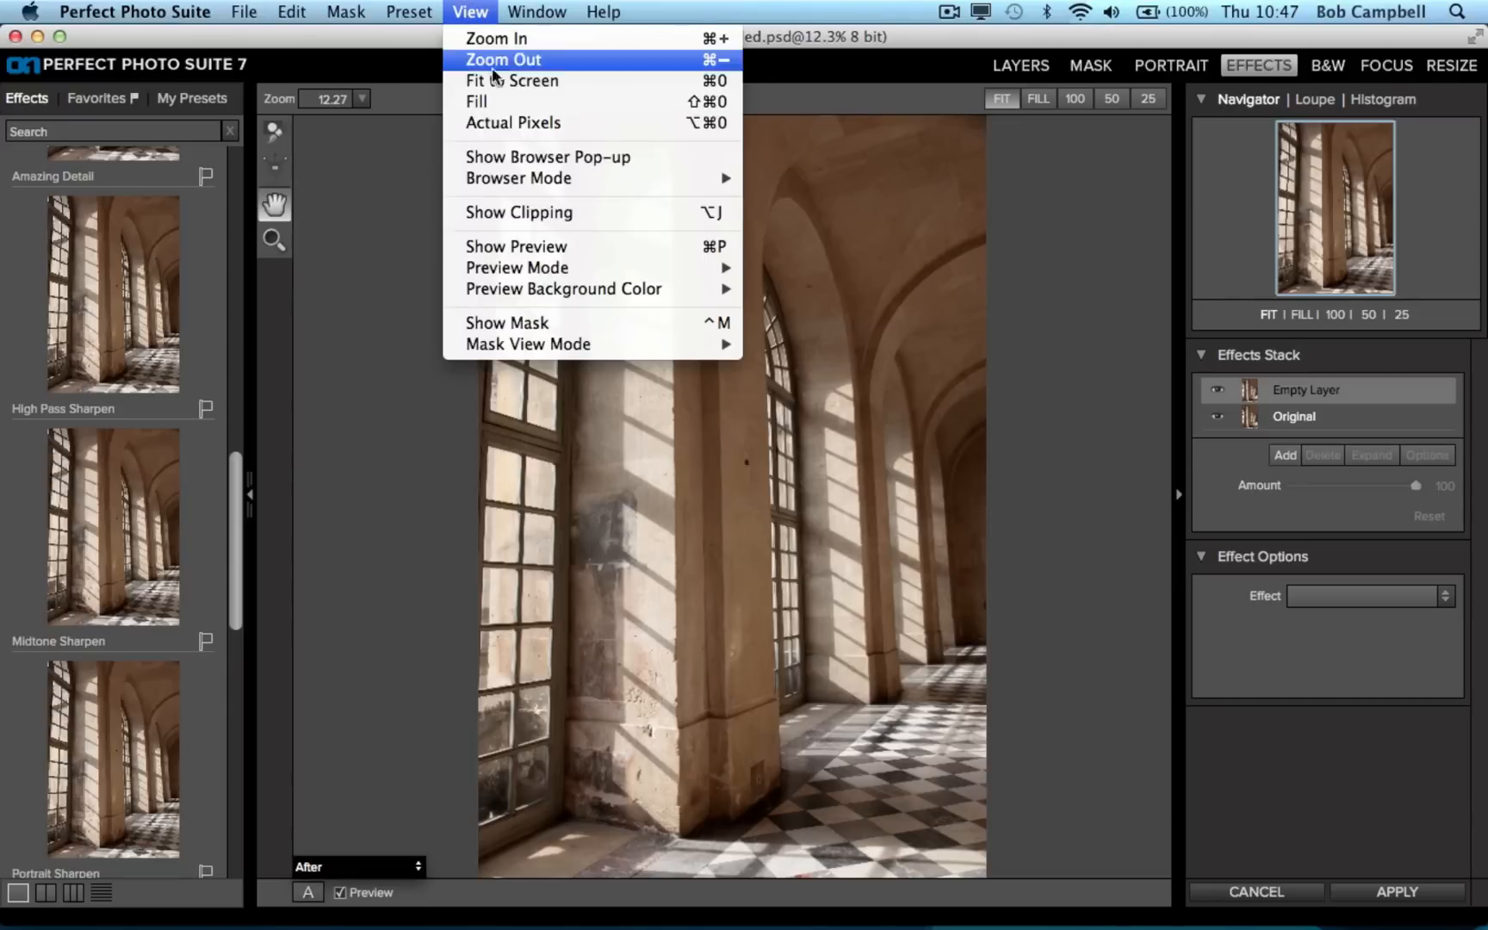
click(512, 158)
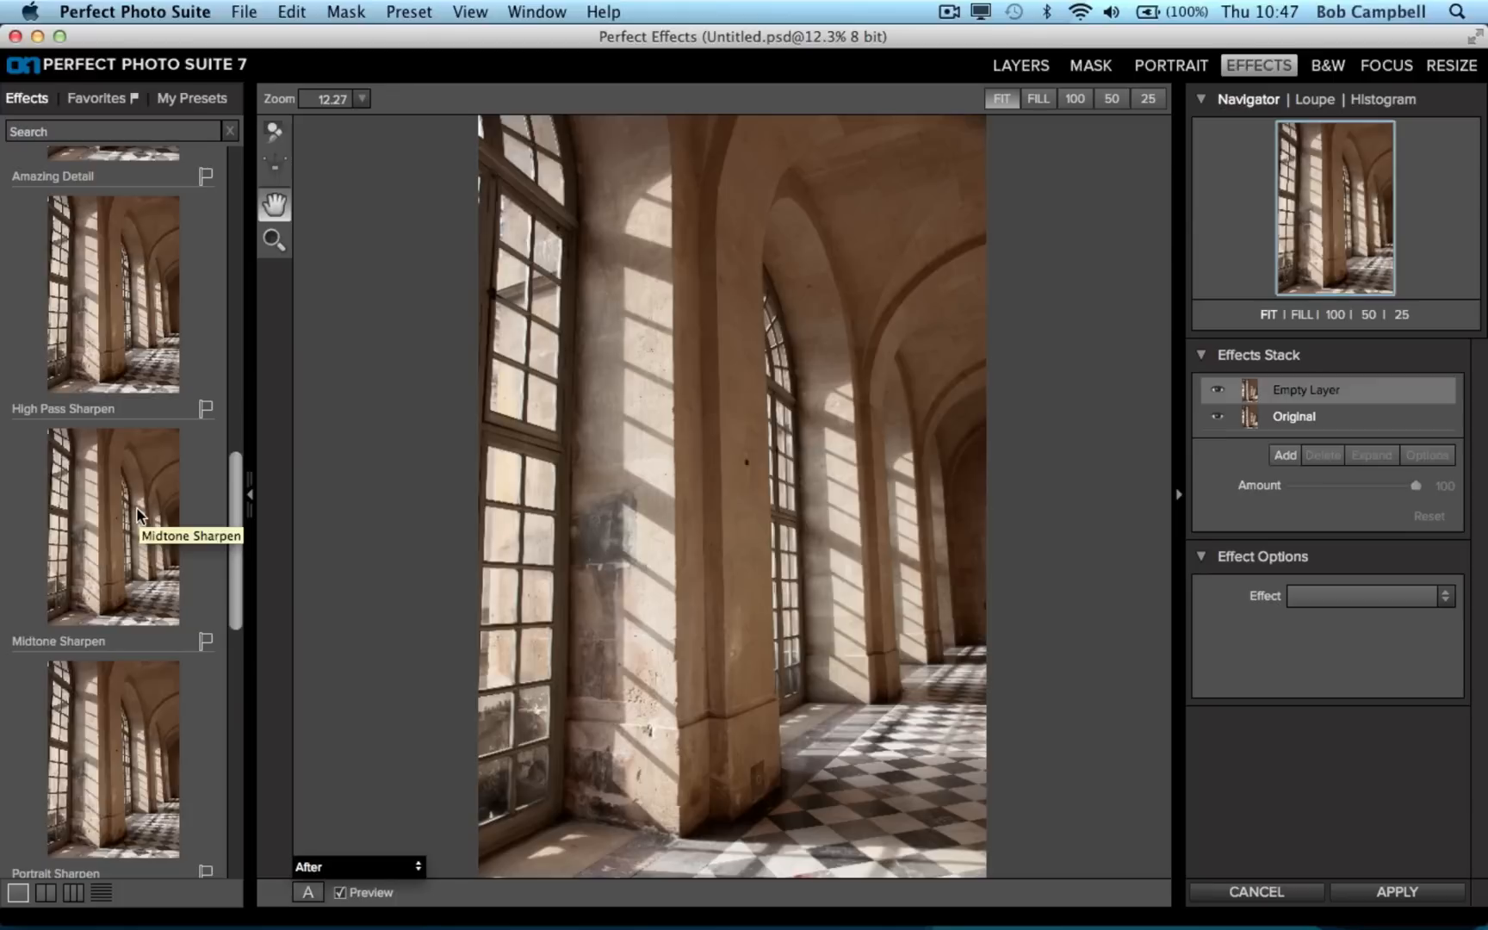
- Apply the High Pass Sharpen effect to the corridor photo, keeping its amount at 100
mouse_move(138, 514)
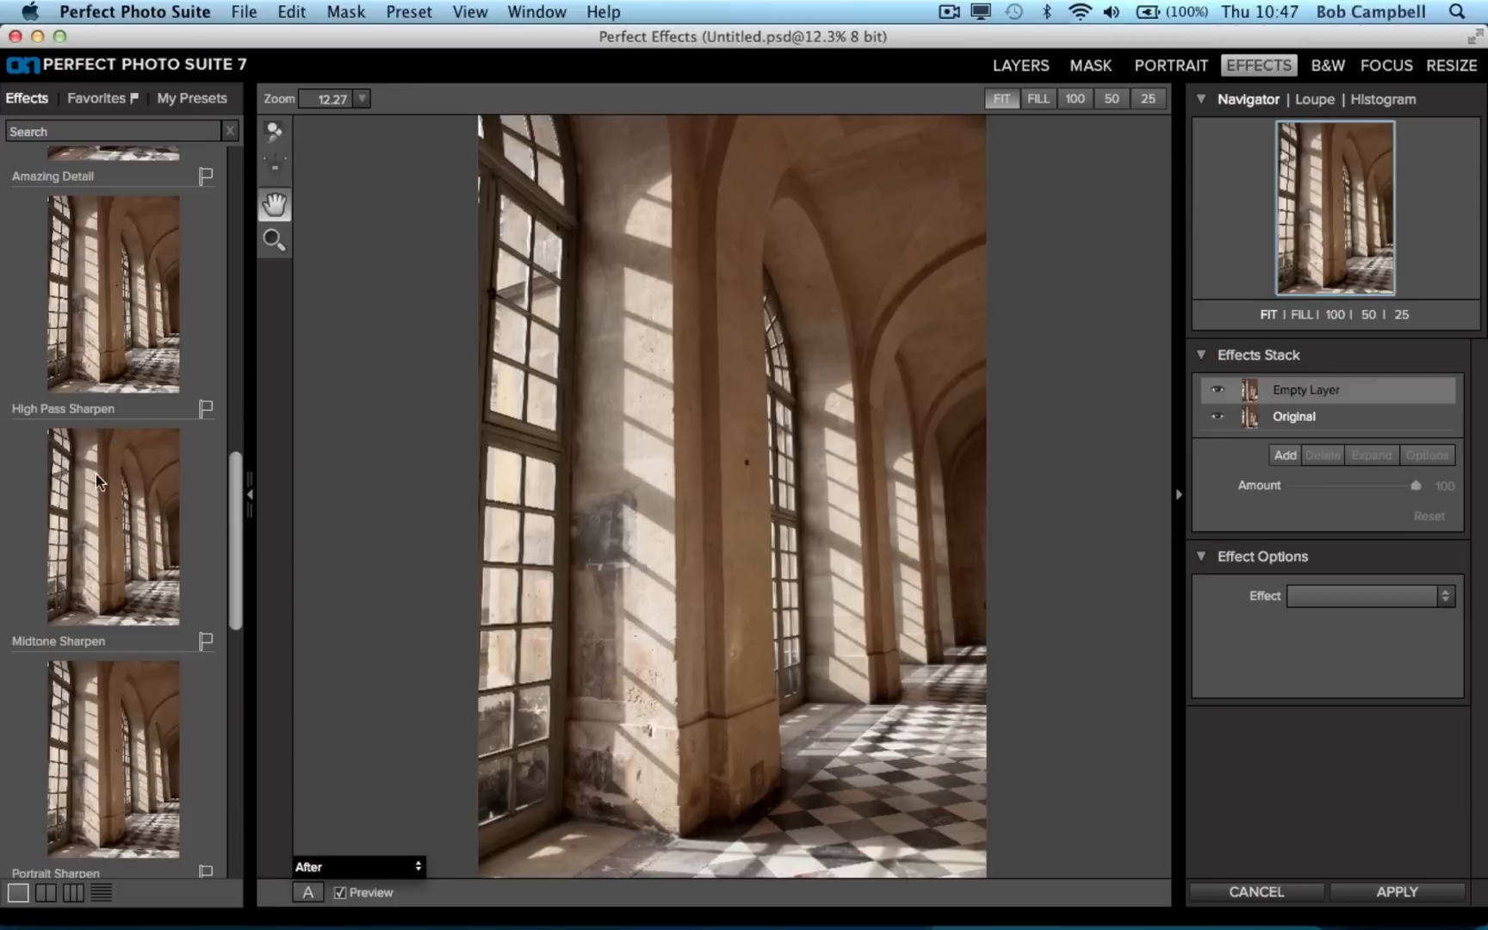
click(90, 340)
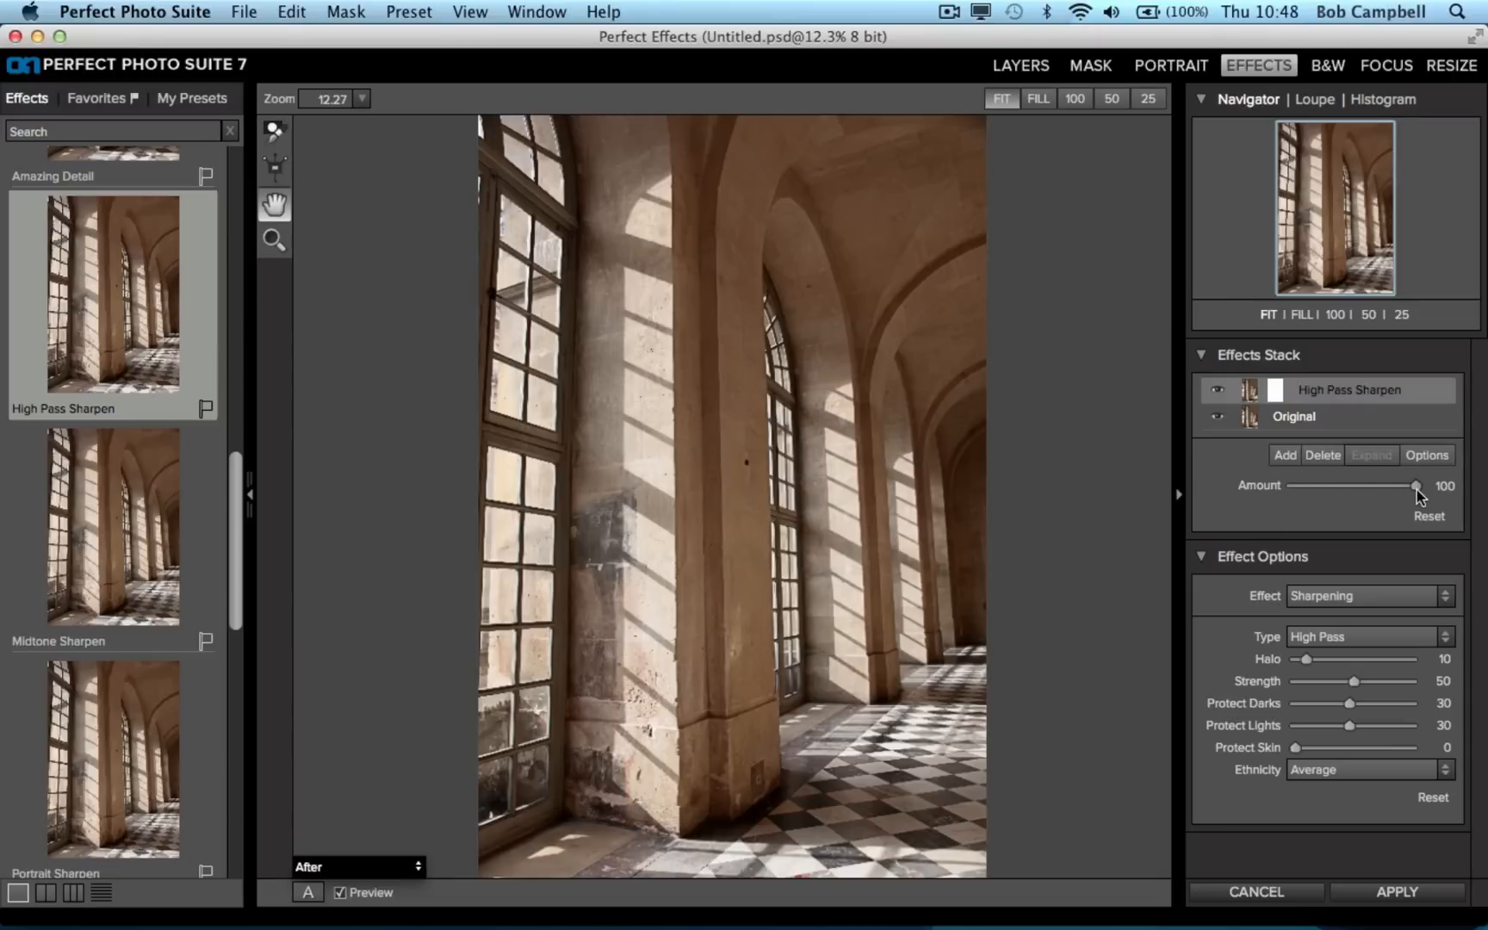
drag(1416, 485, 1456, 510)
- Add a second effect layer above High Pass Sharpen and fill it with the Amazing Detail effect
drag(239, 497, 265, 632)
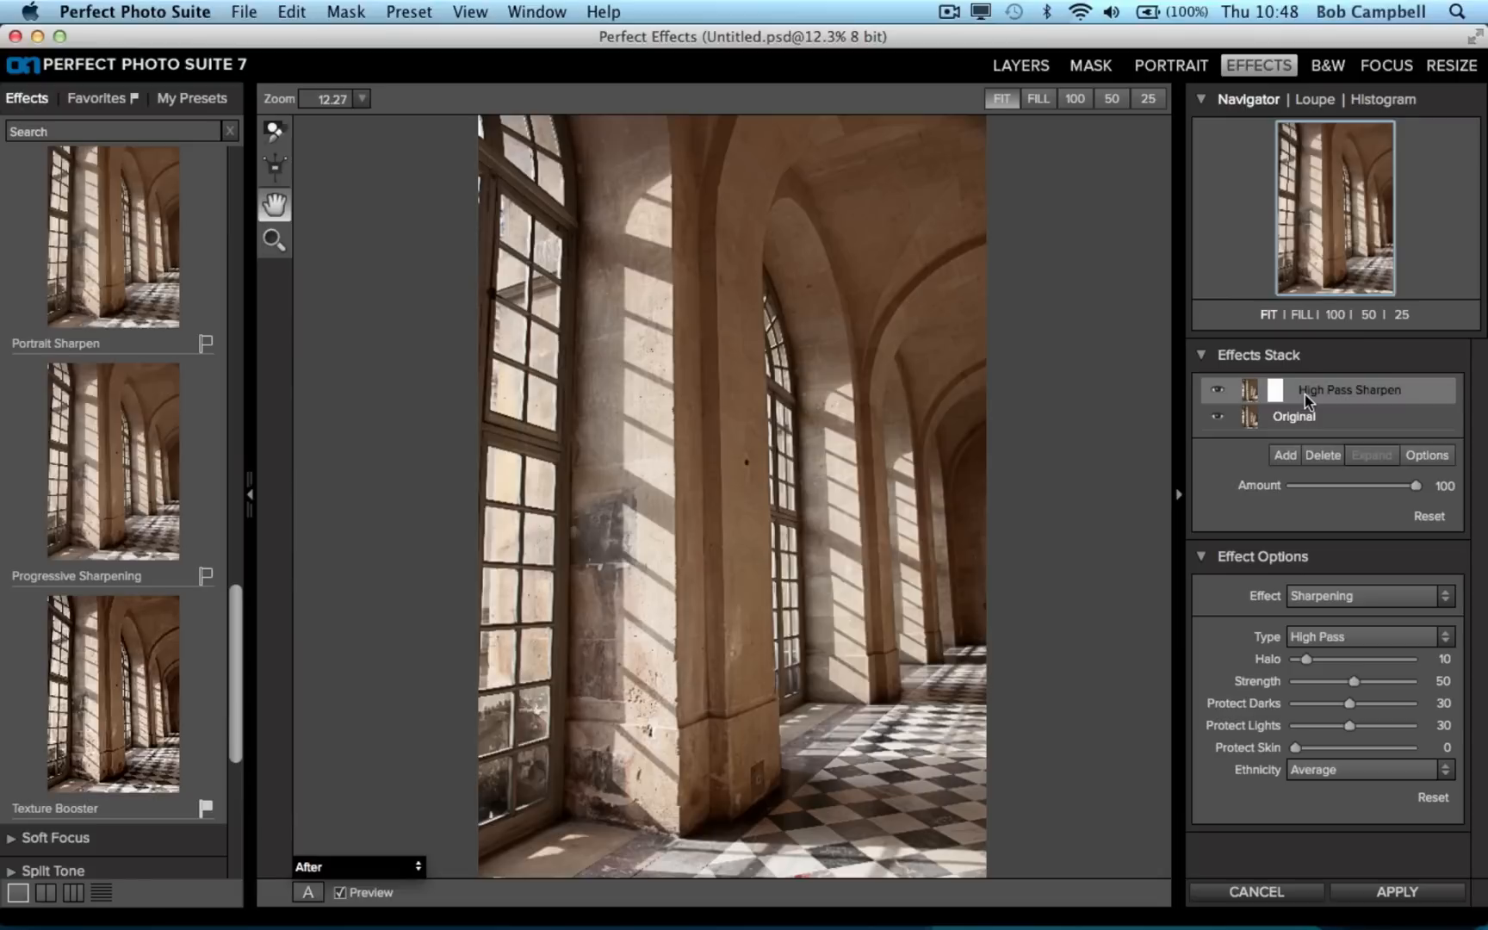
click(1286, 456)
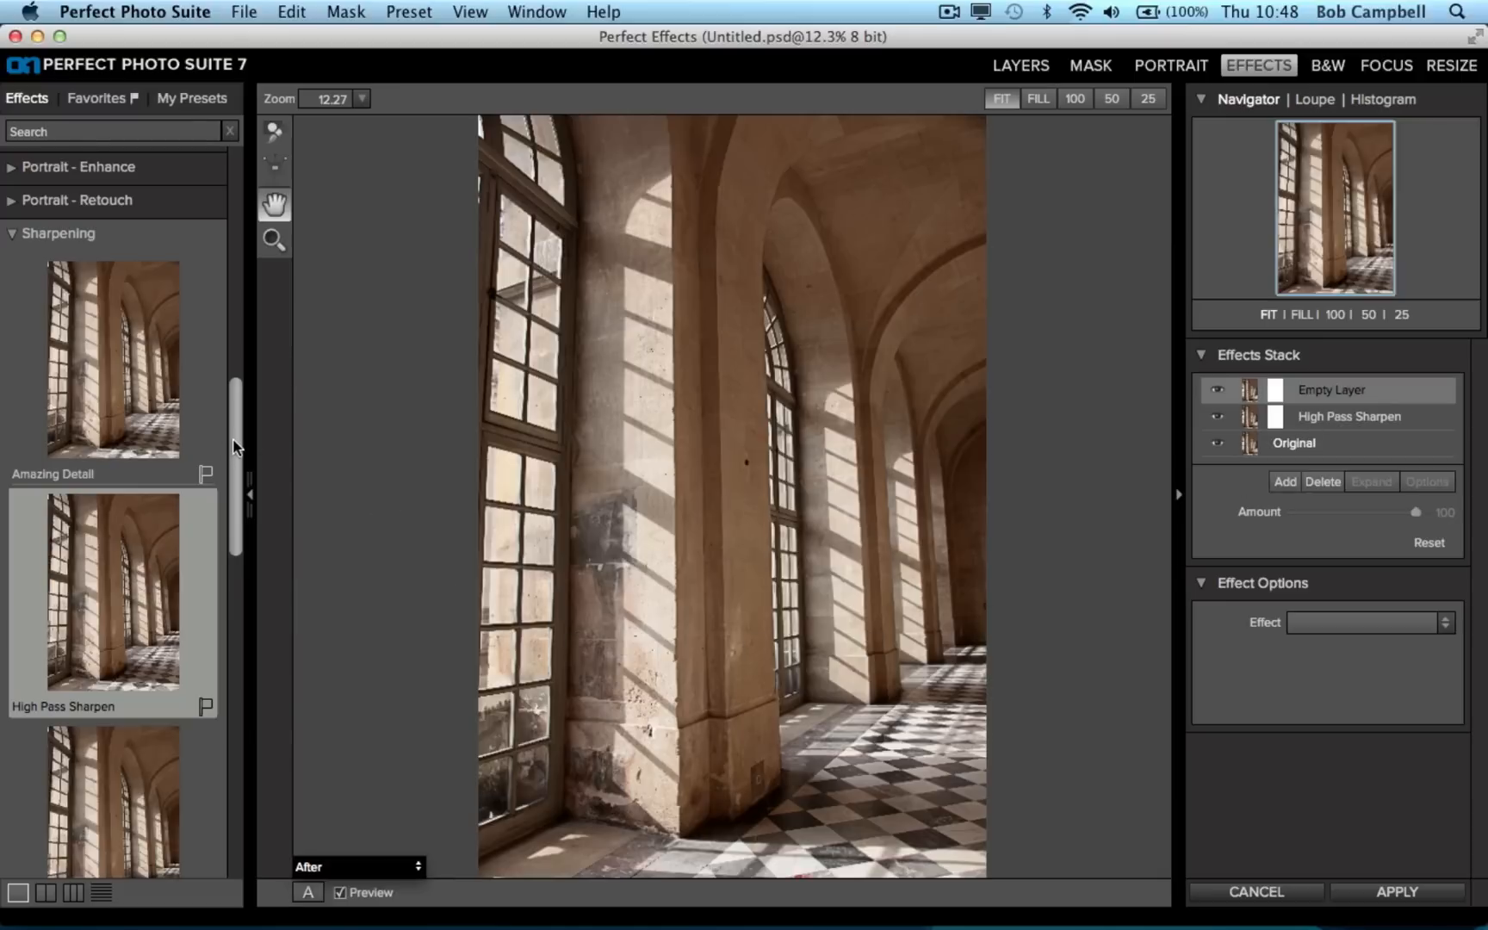
drag(233, 448, 238, 414)
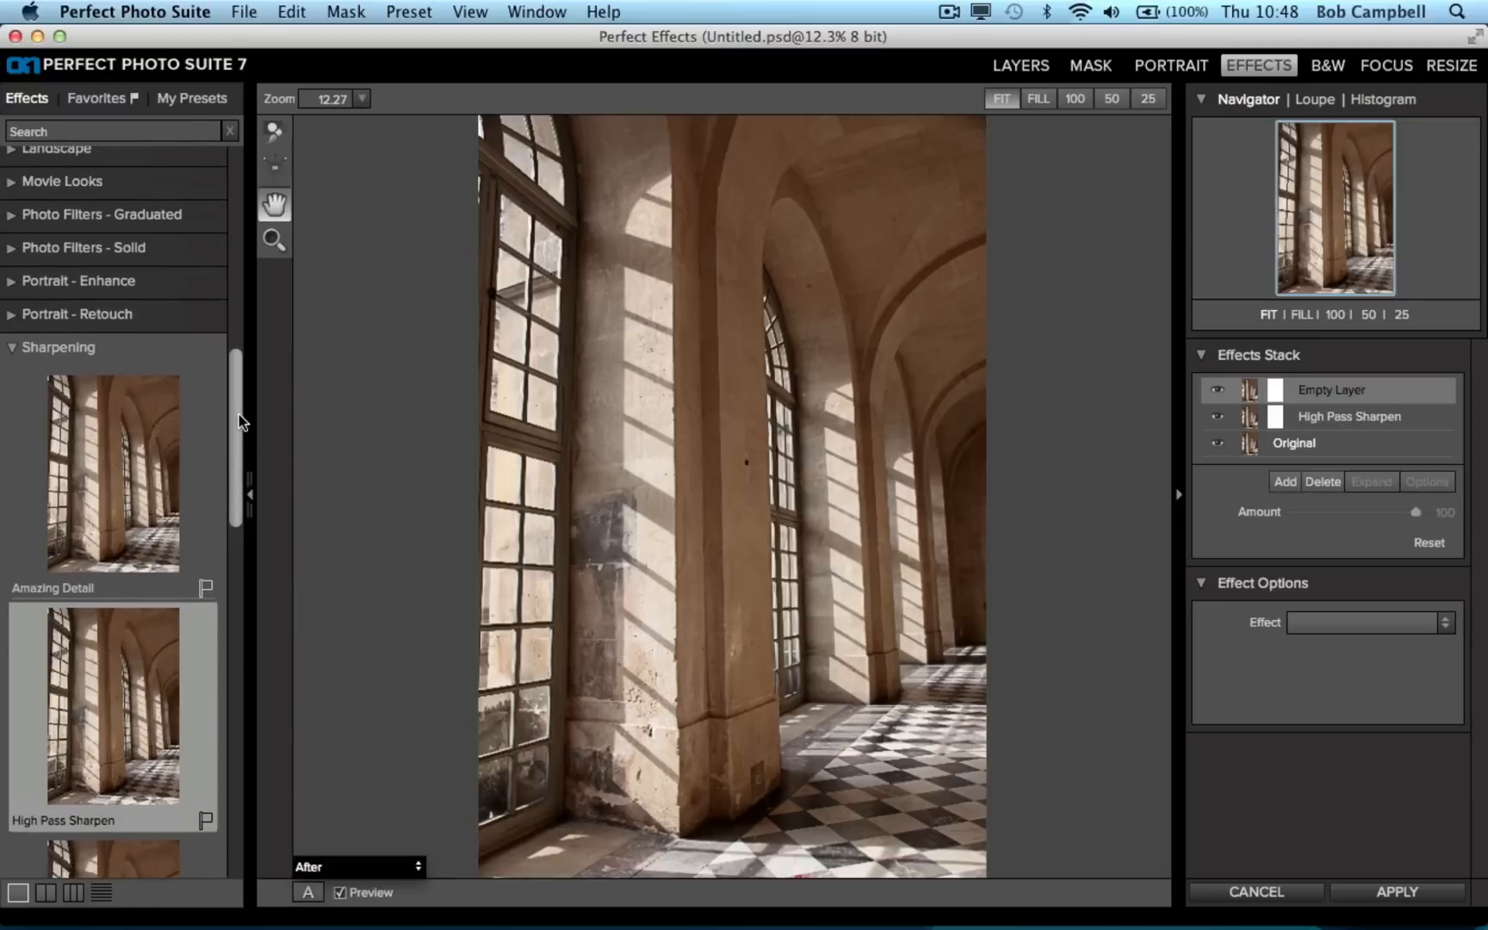
click(98, 507)
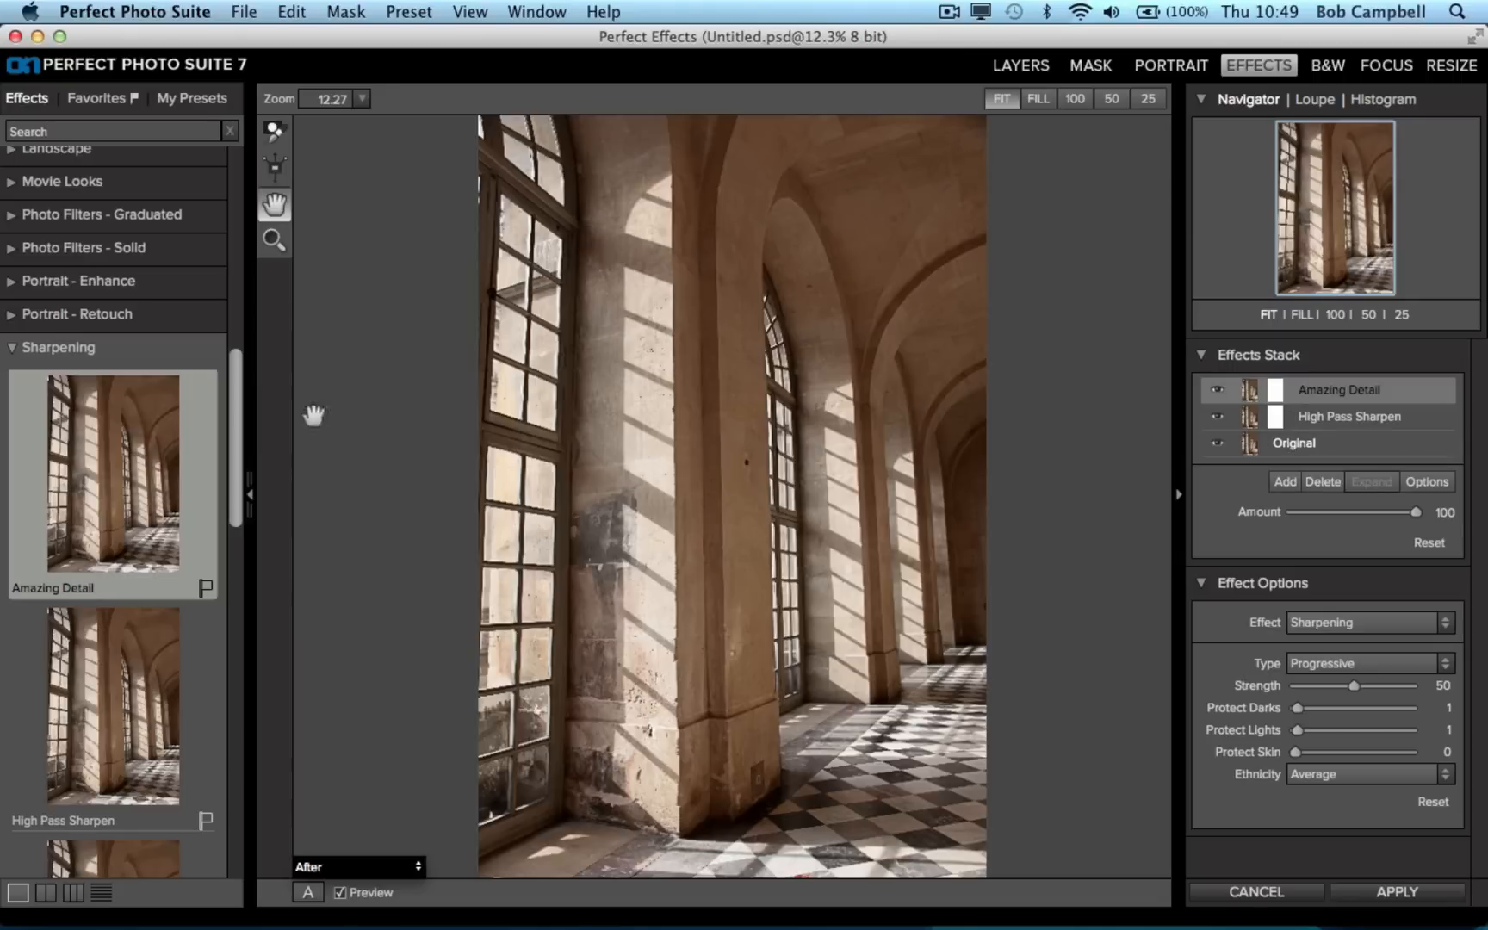
- Expand the Color Correction effects category and turn off the browser pop-up previews
drag(239, 424, 241, 298)
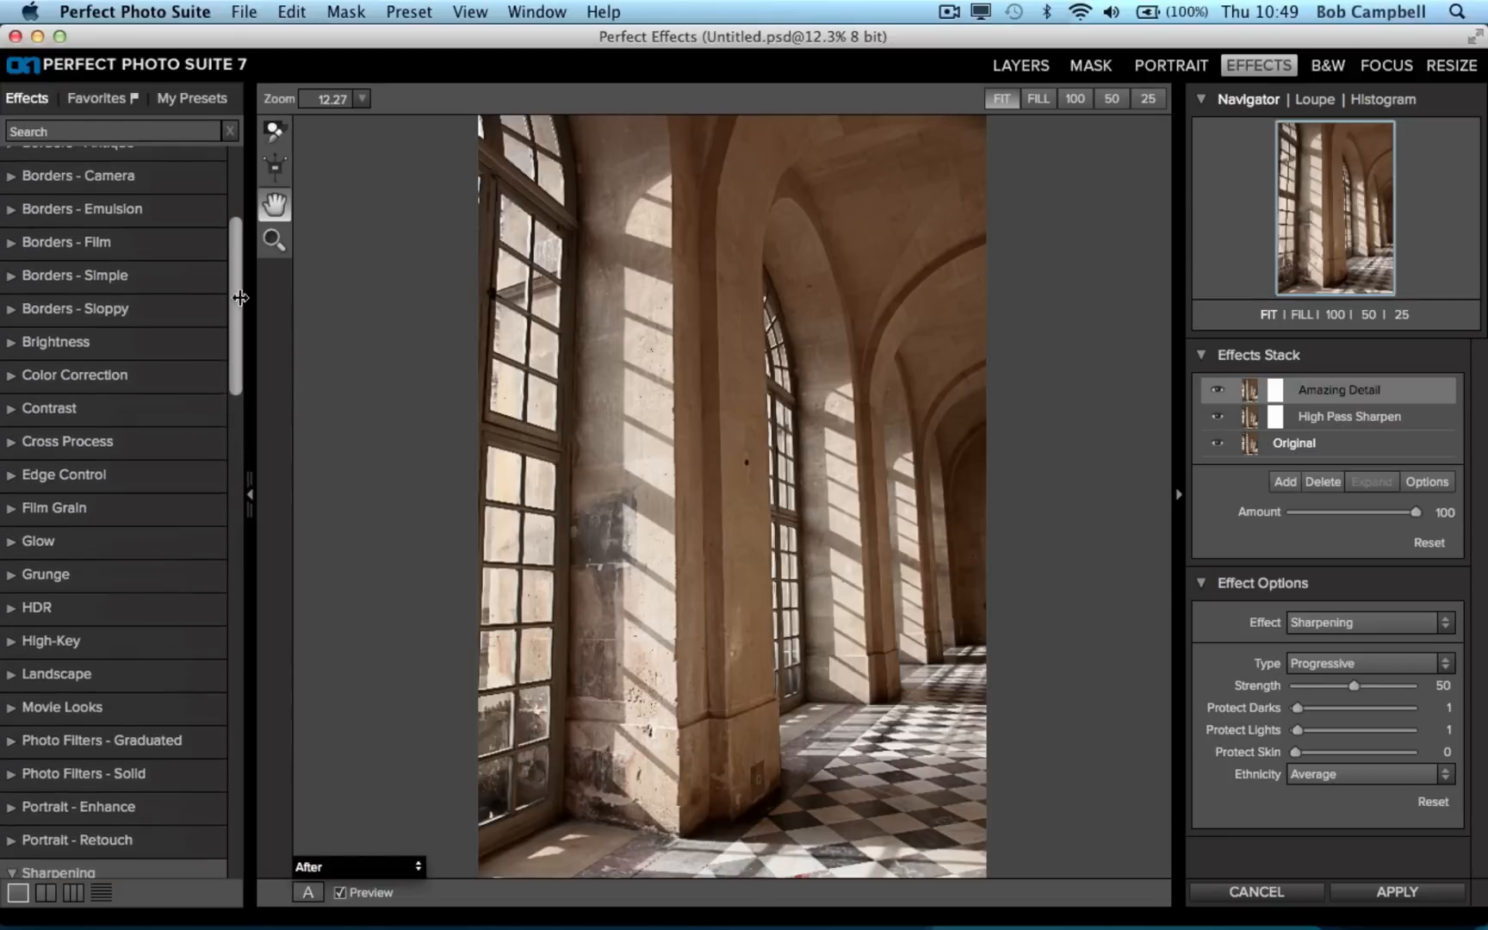
click(14, 384)
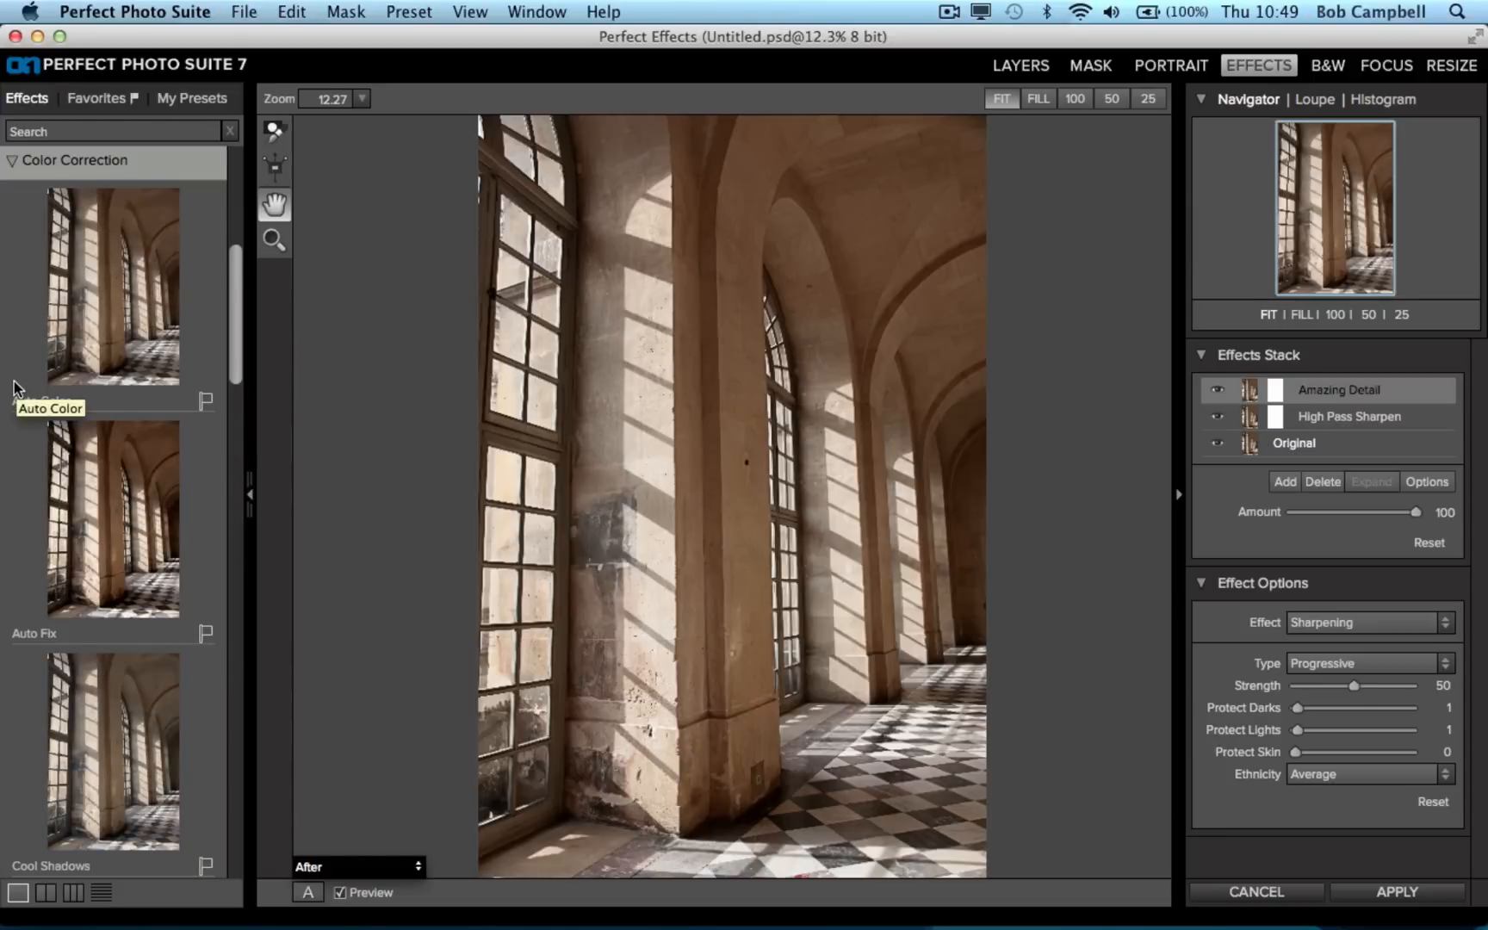
mouse_move(14, 386)
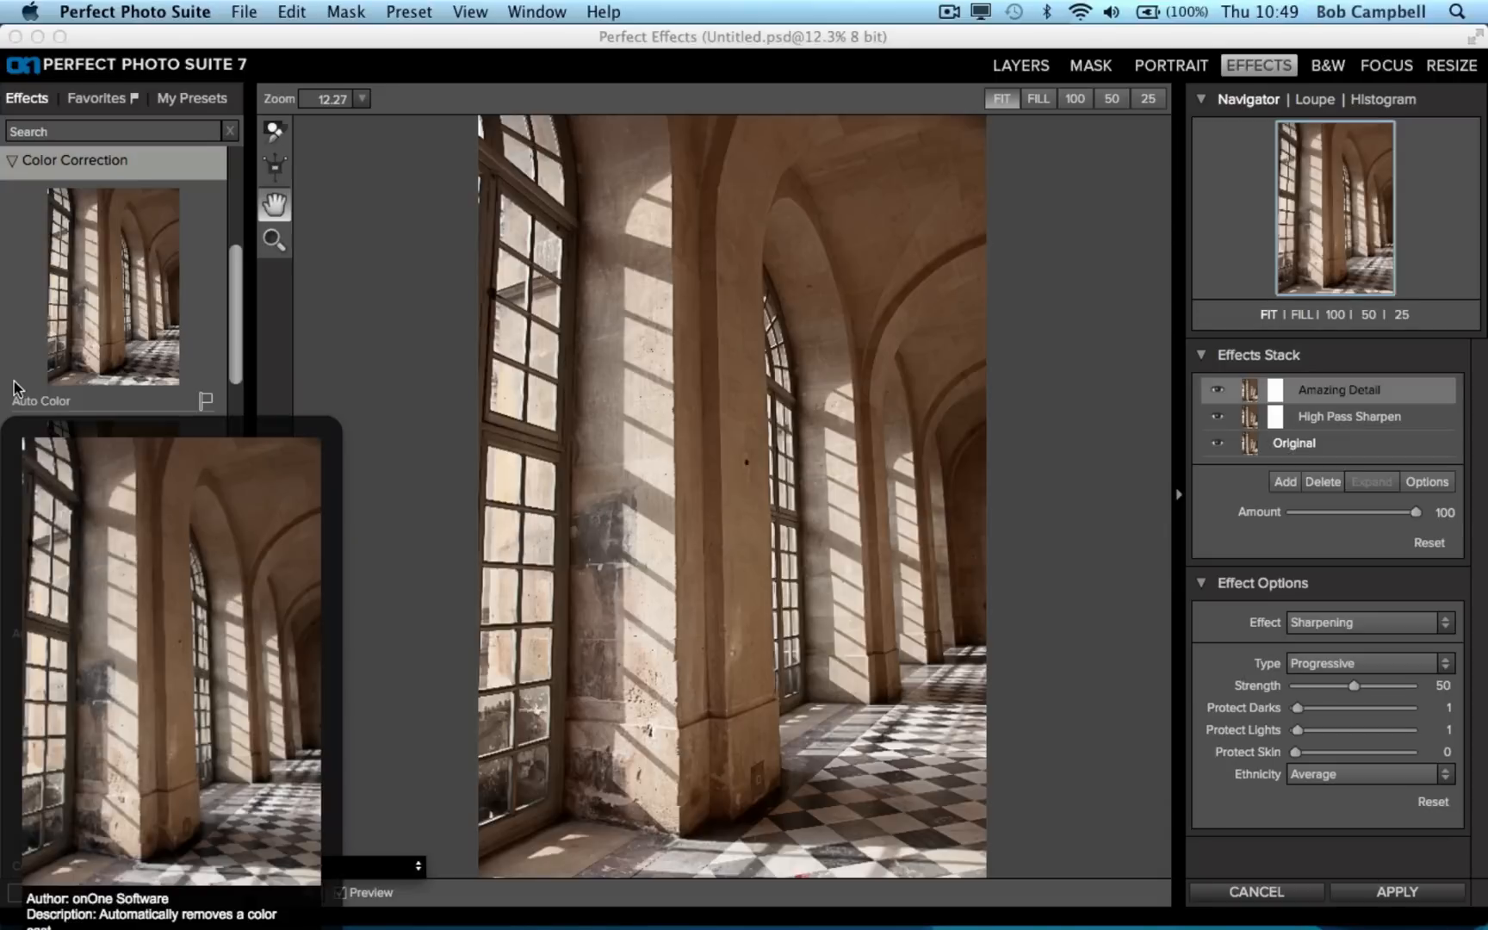
click(462, 10)
click(477, 156)
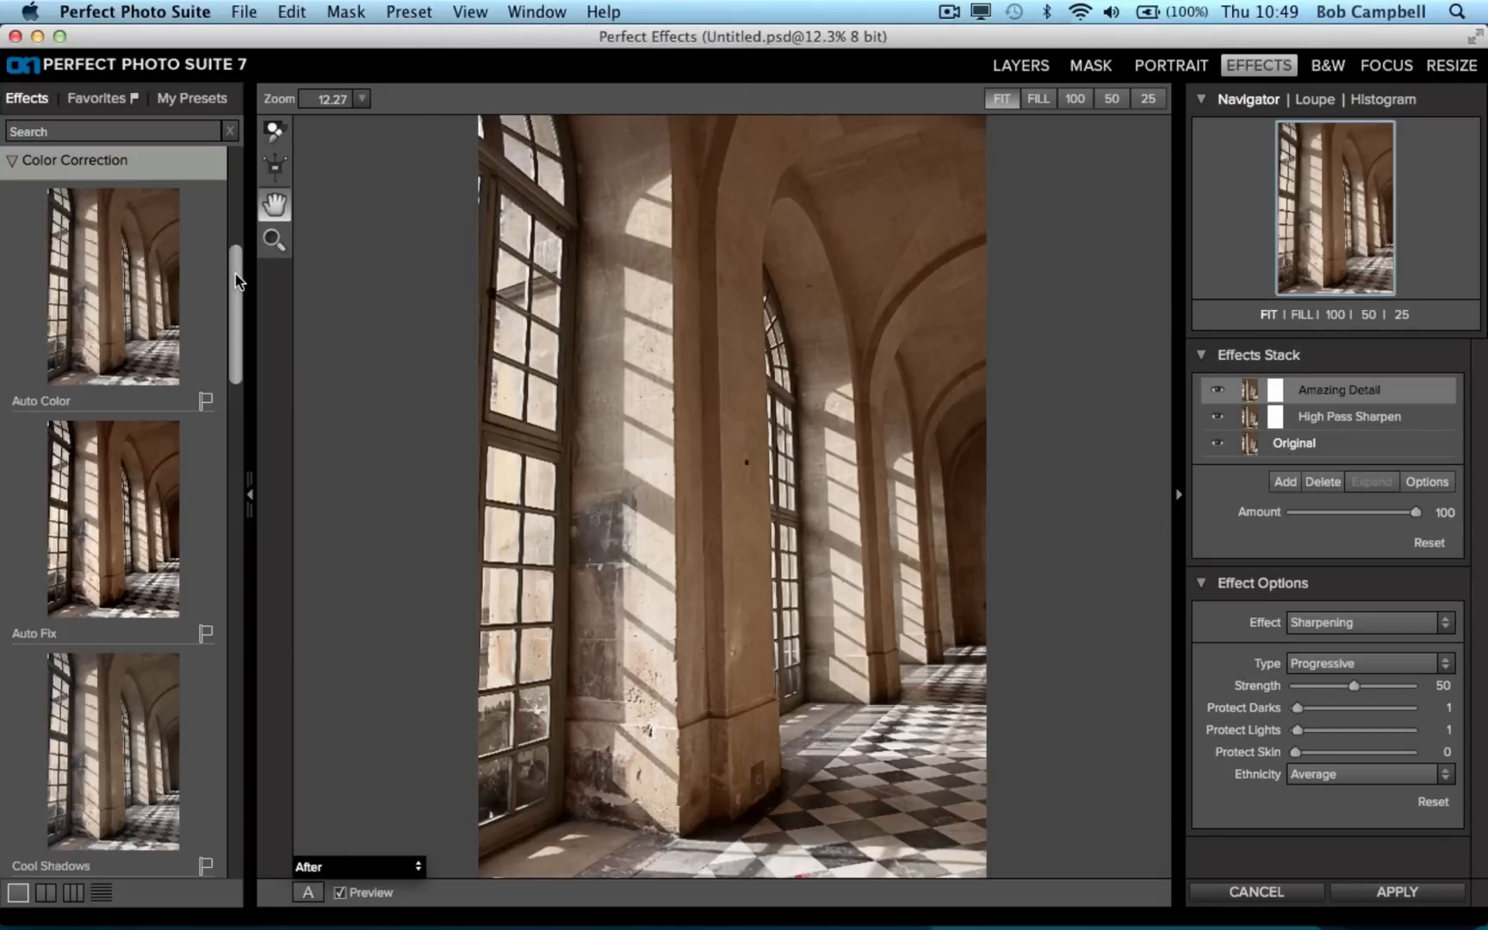
- Try Warm Highlights on the top effect layer, replace it with Warmer and set the amount to 20
drag(235, 274, 379, 621)
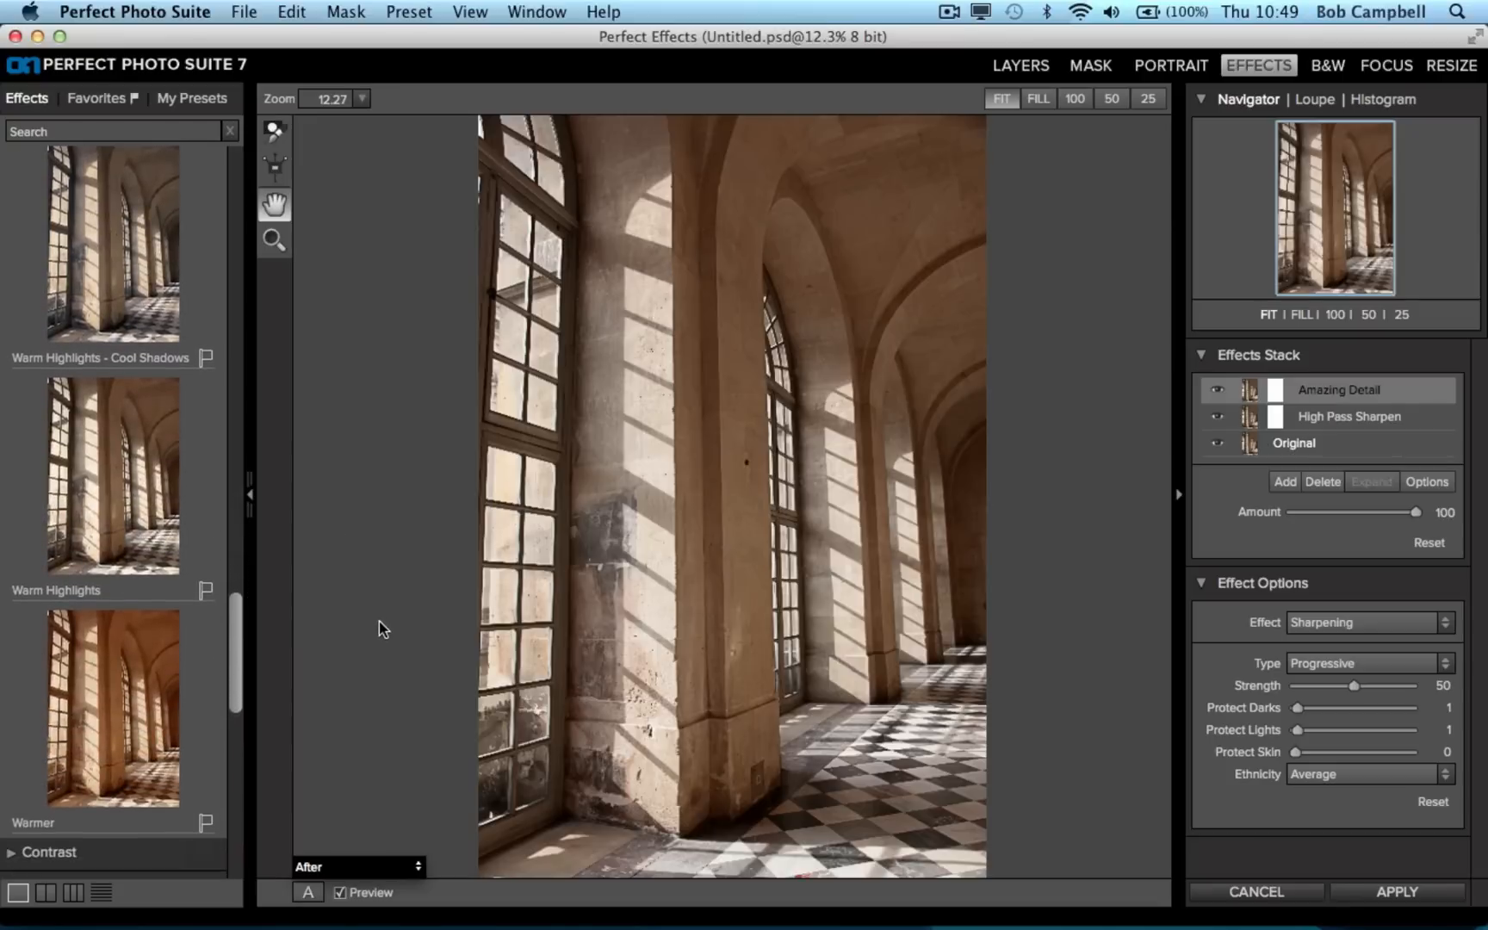
click(110, 505)
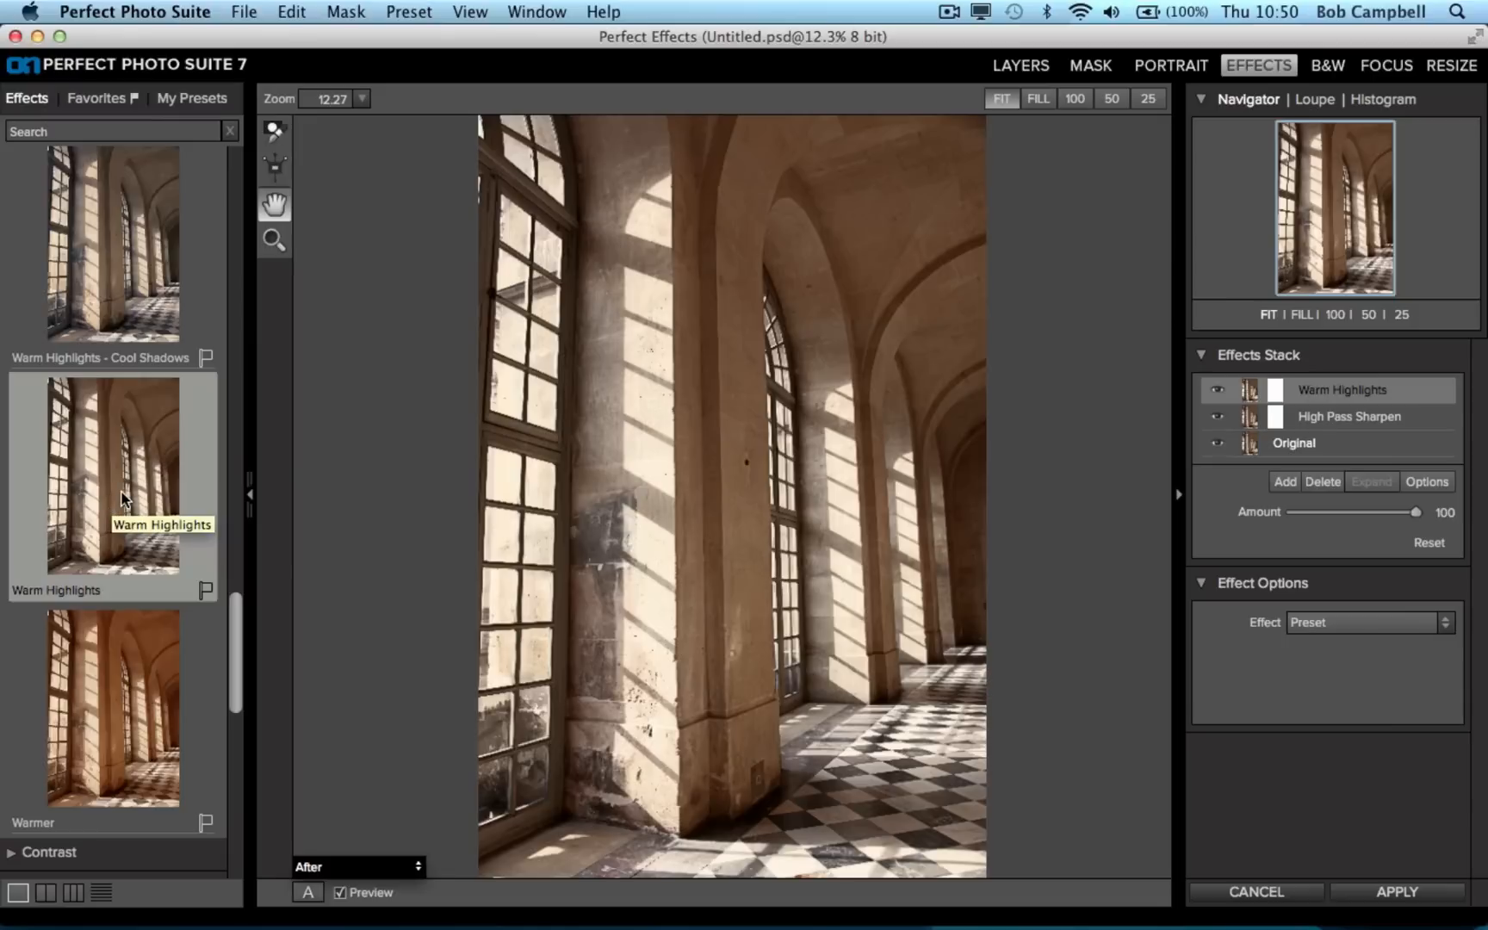
click(112, 722)
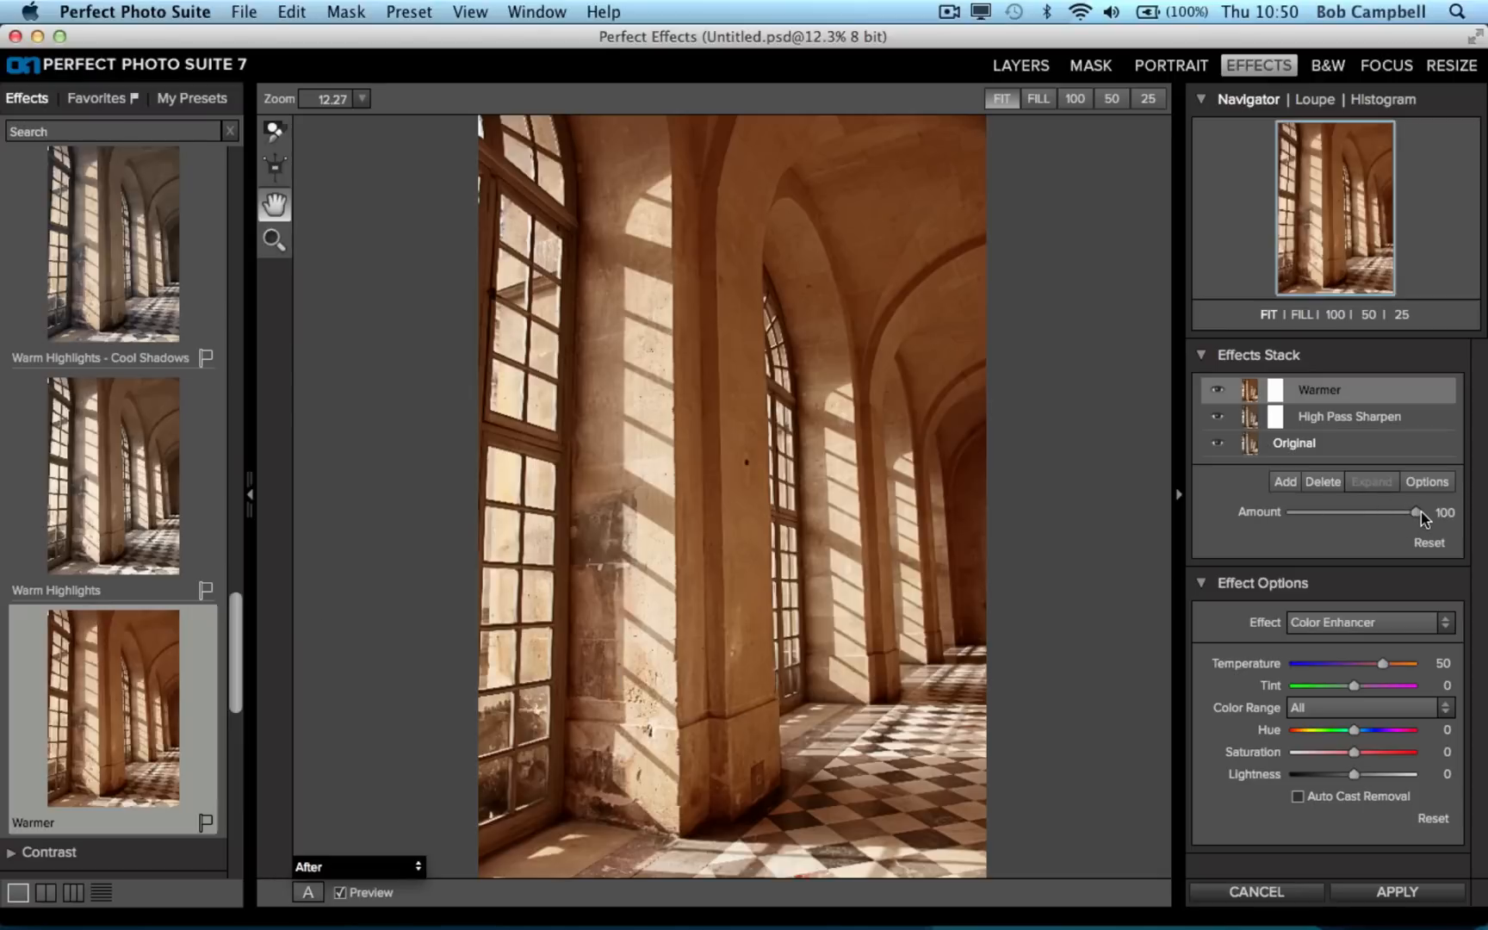
drag(1418, 513, 1315, 529)
- Save the effects stack as preset "Gallery Interior Sunlight", entering the creator's name and the description "Hot day inside the long gallery"
click(416, 14)
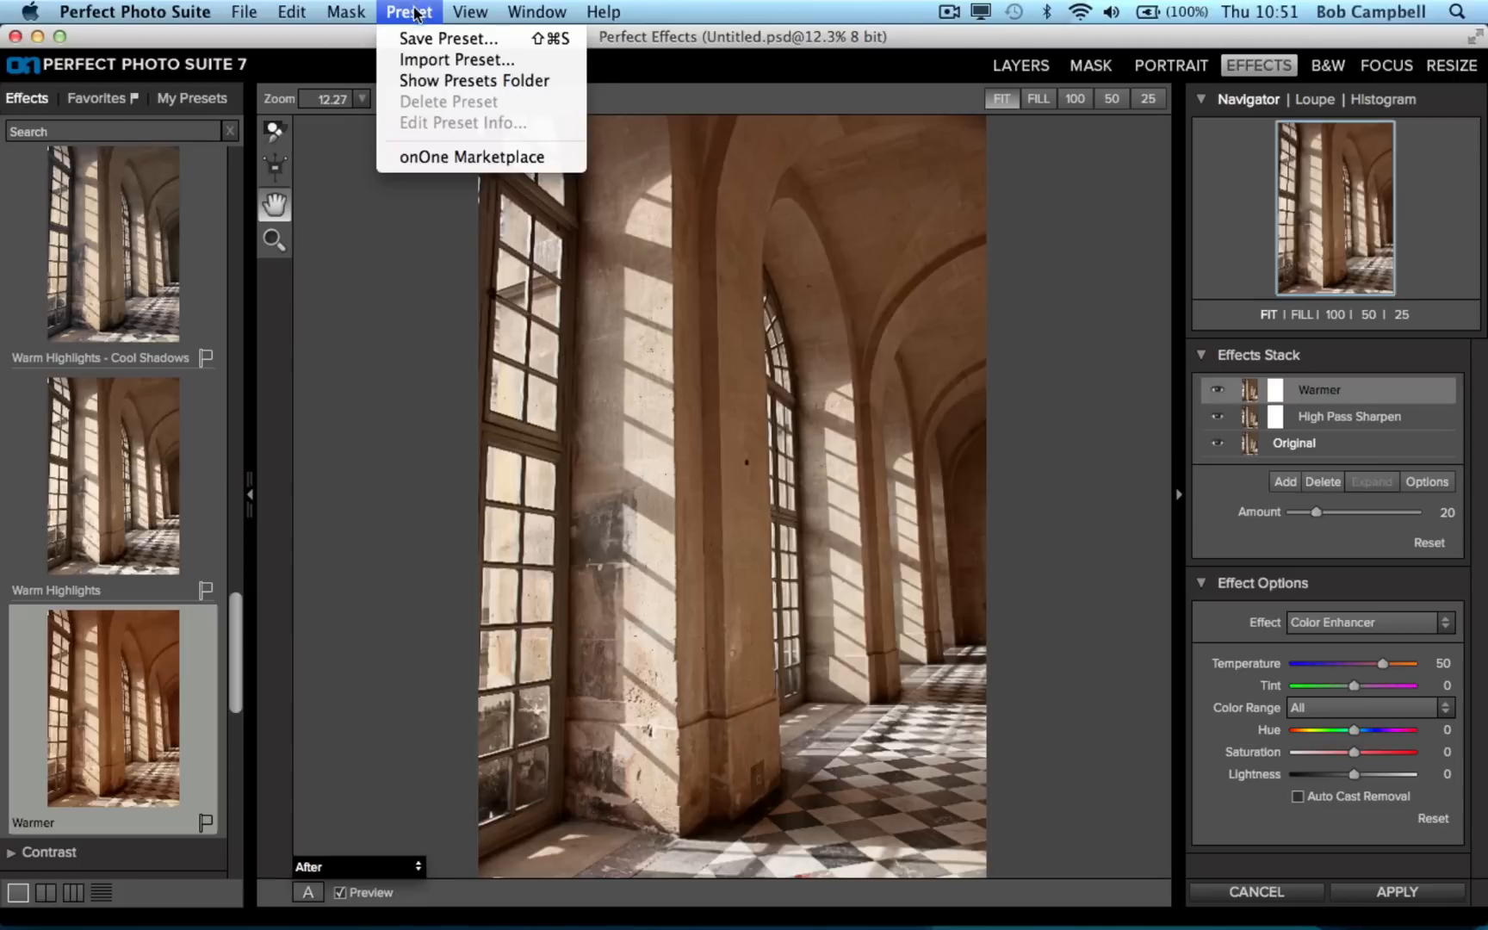
click(420, 40)
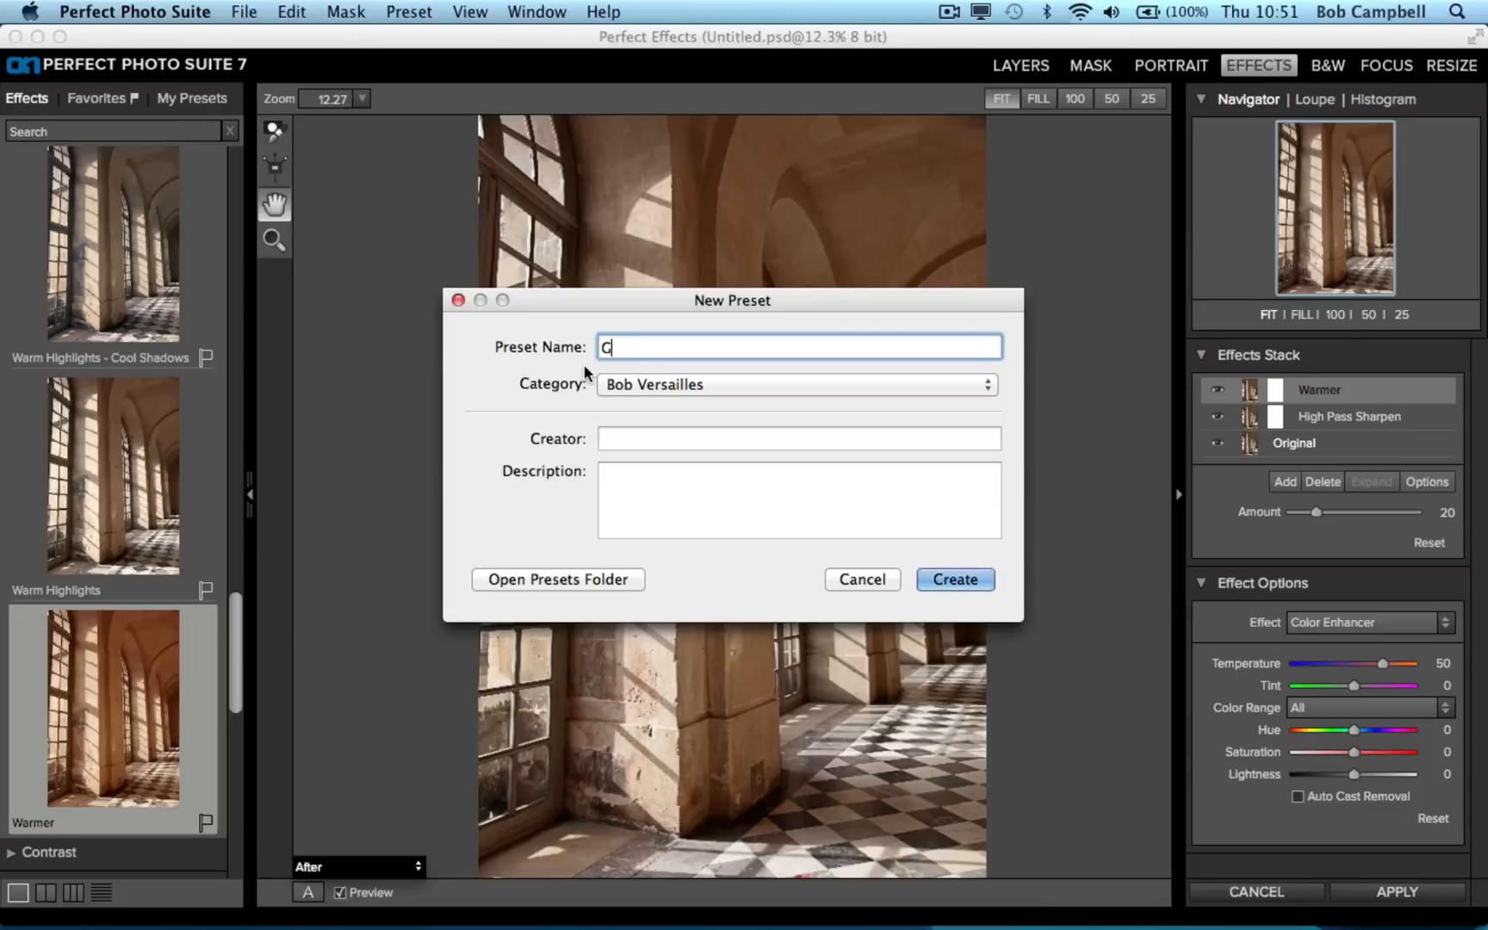
text(allery Interior Sunlight)
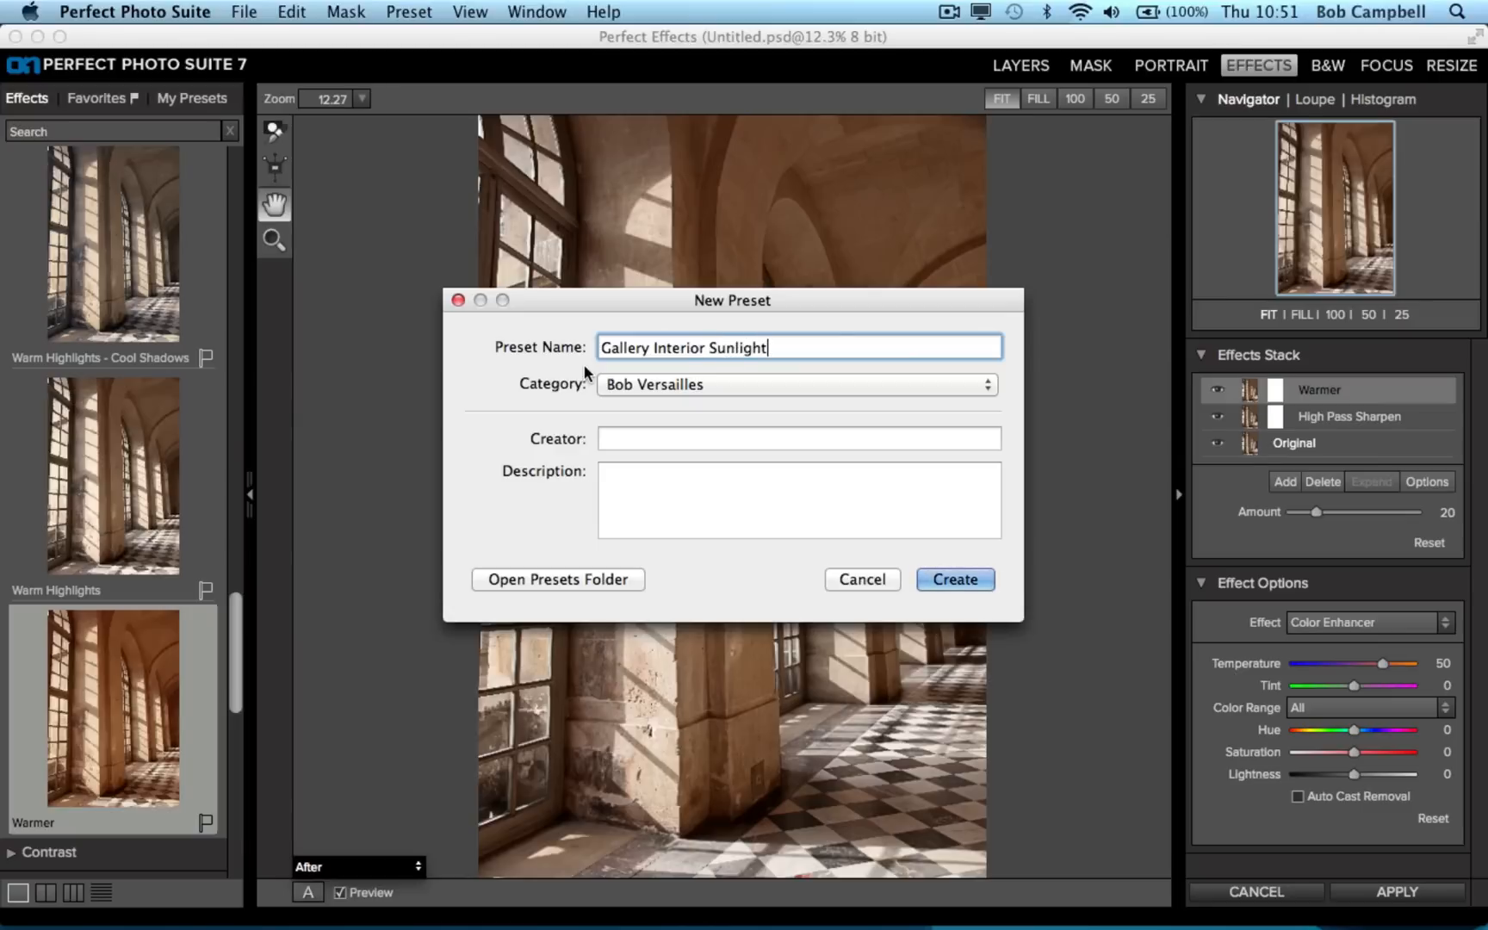
click(619, 441)
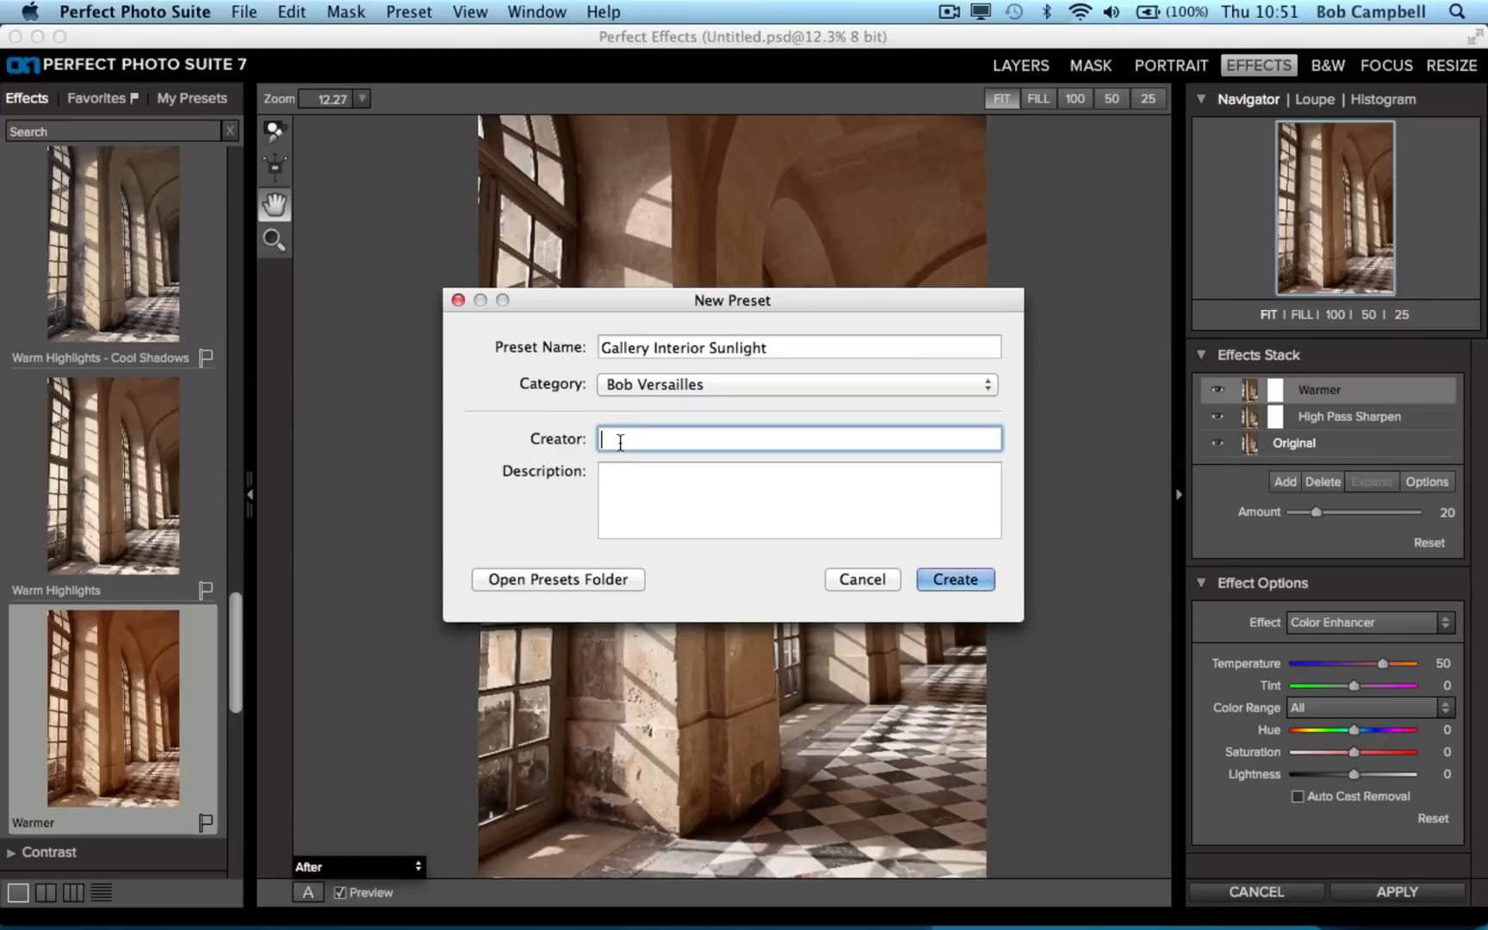
text(Bob)
click(621, 476)
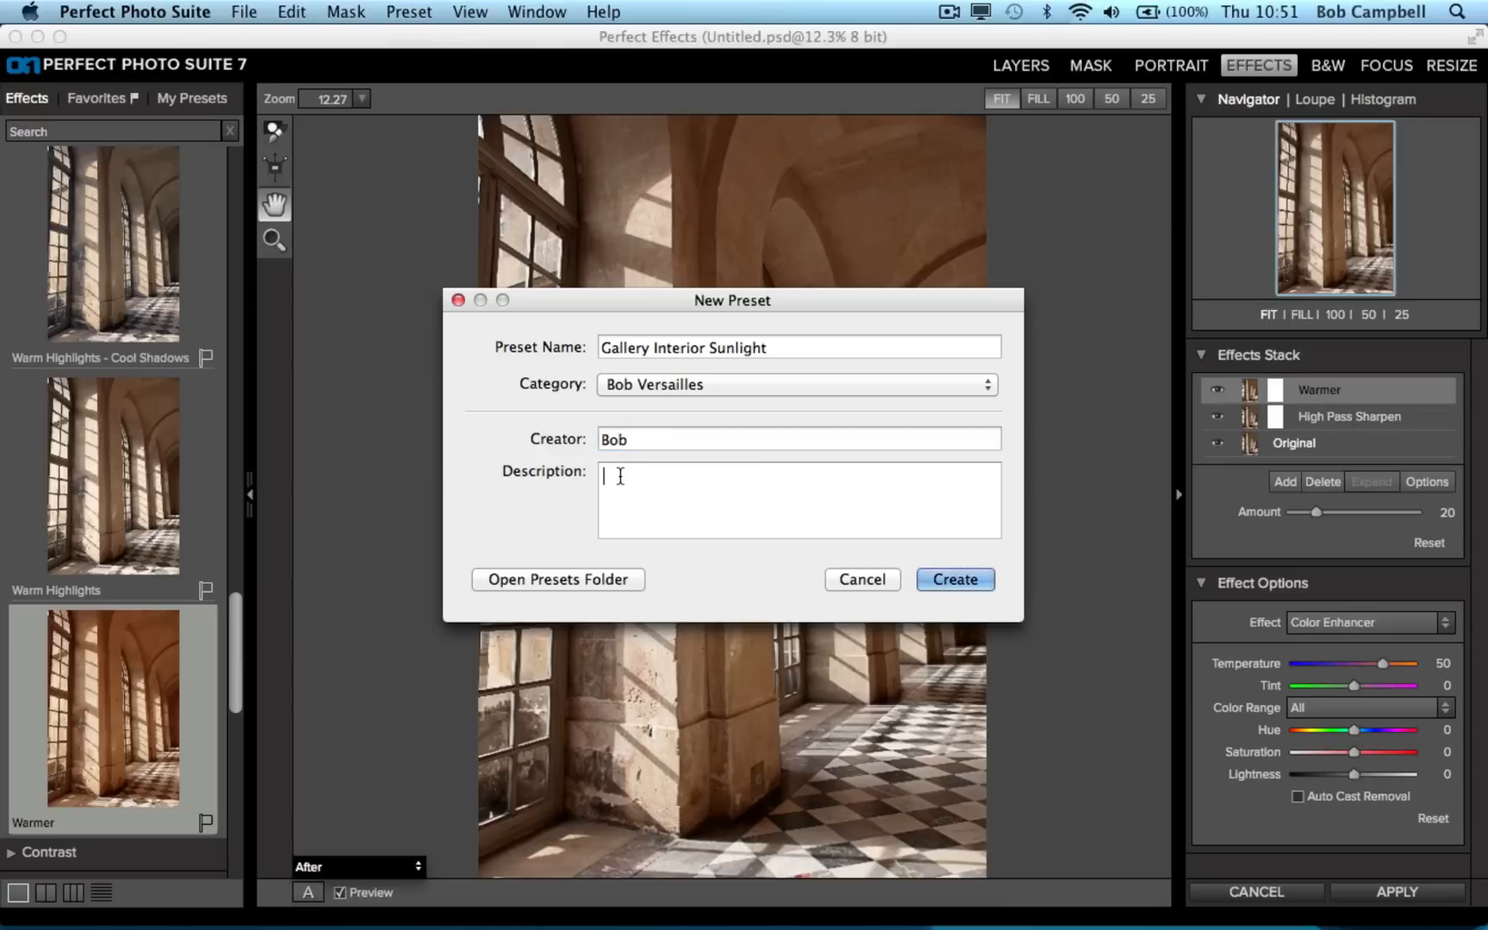
text(Hot day inside the long gallery)
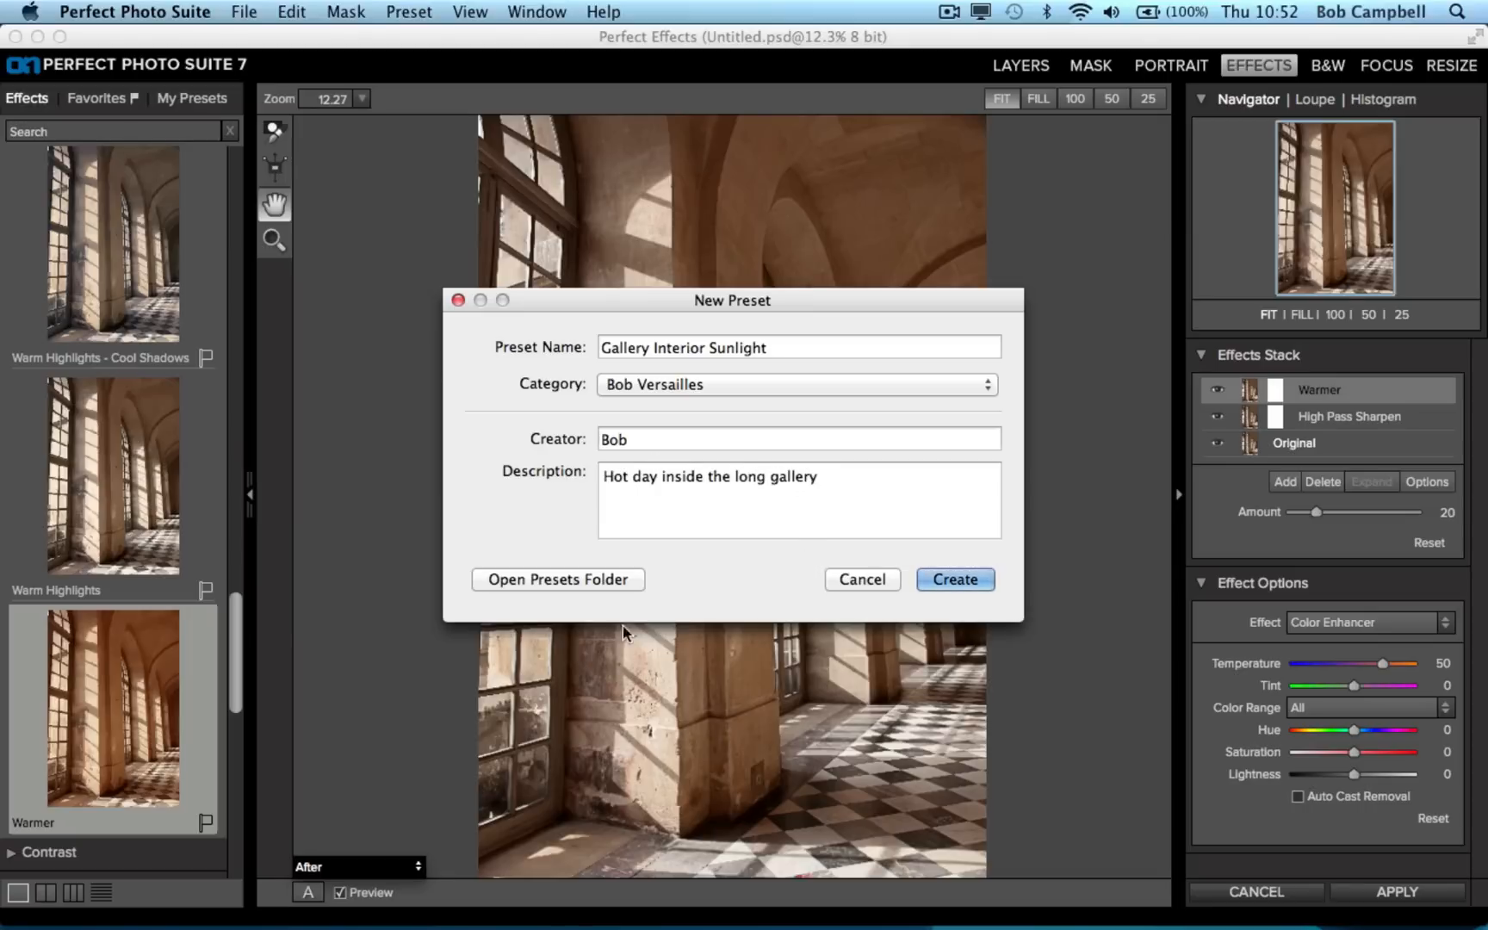
click(936, 582)
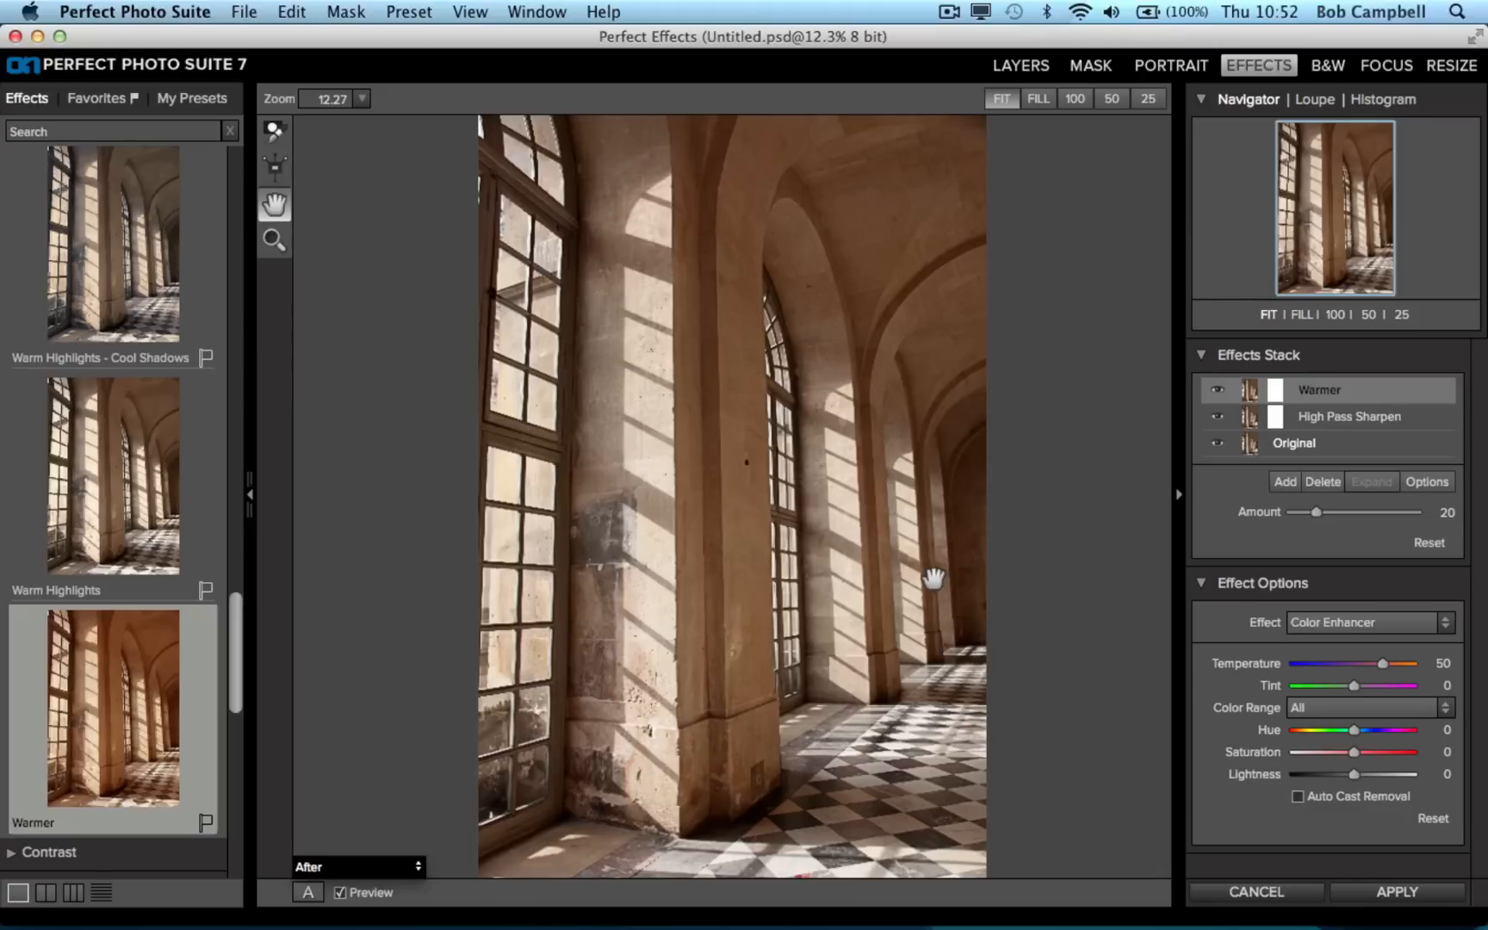
- Show the custom presets and expand the Versailles category containing Gallery Interior Sunlight
click(193, 130)
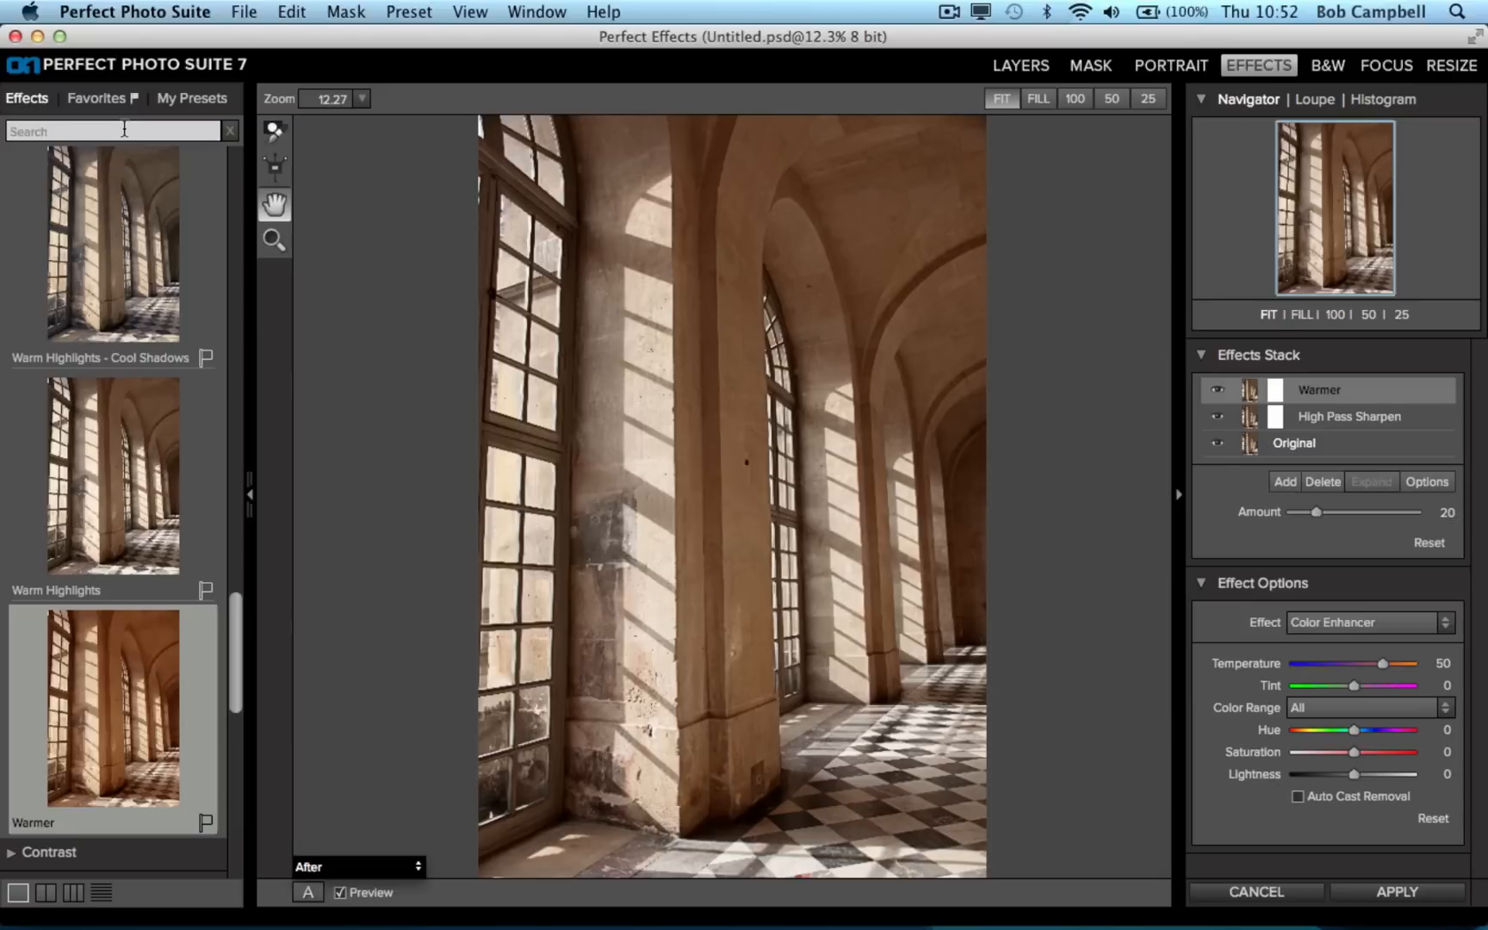
click(185, 100)
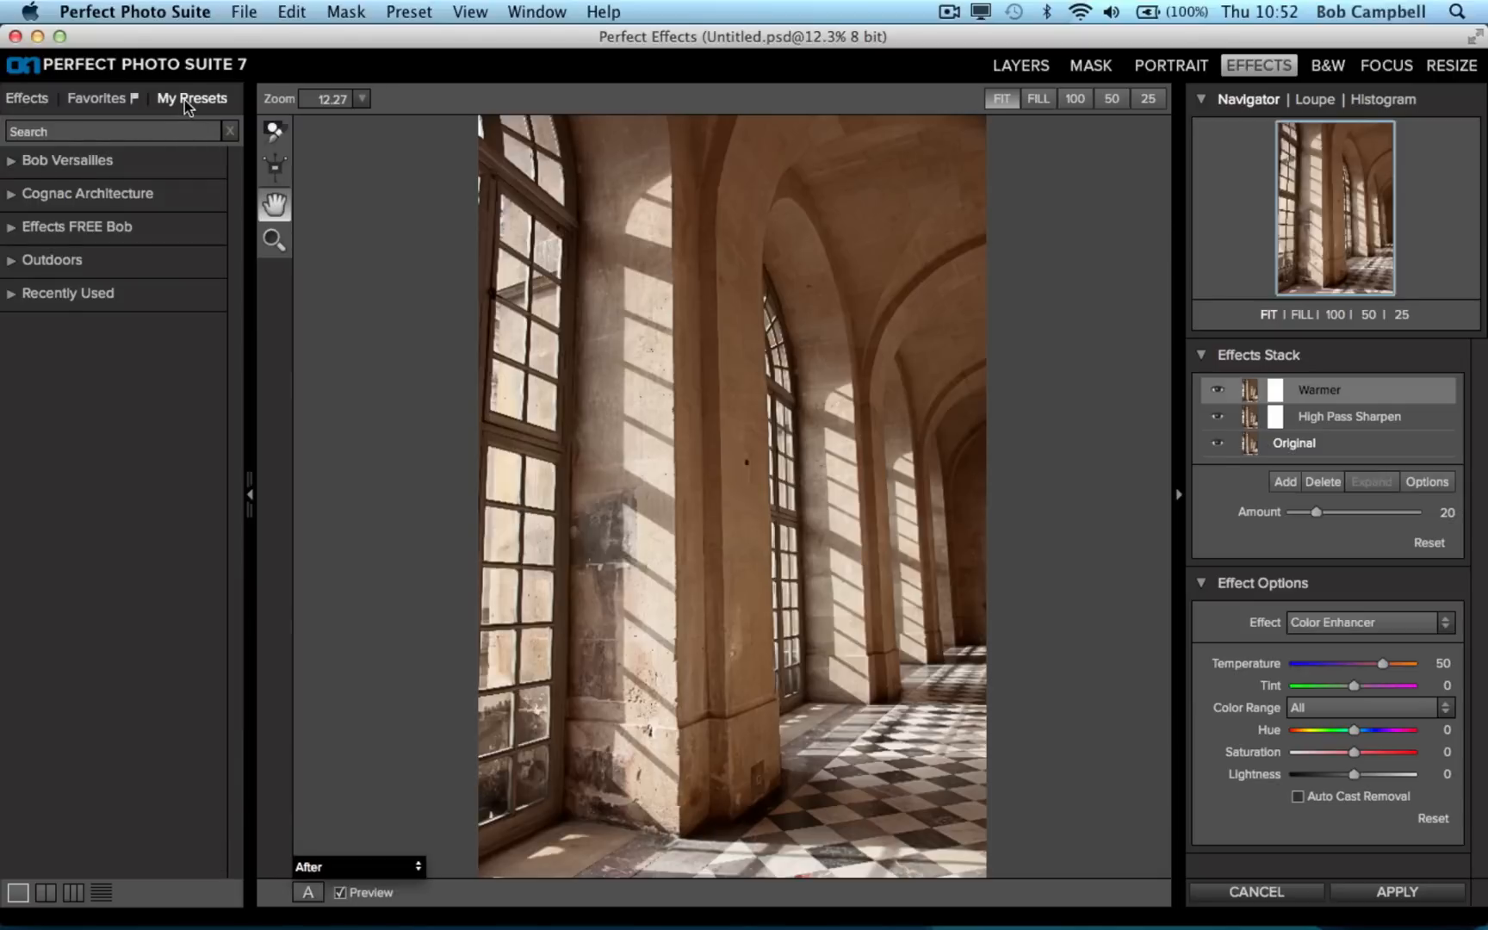
click(11, 165)
click(11, 162)
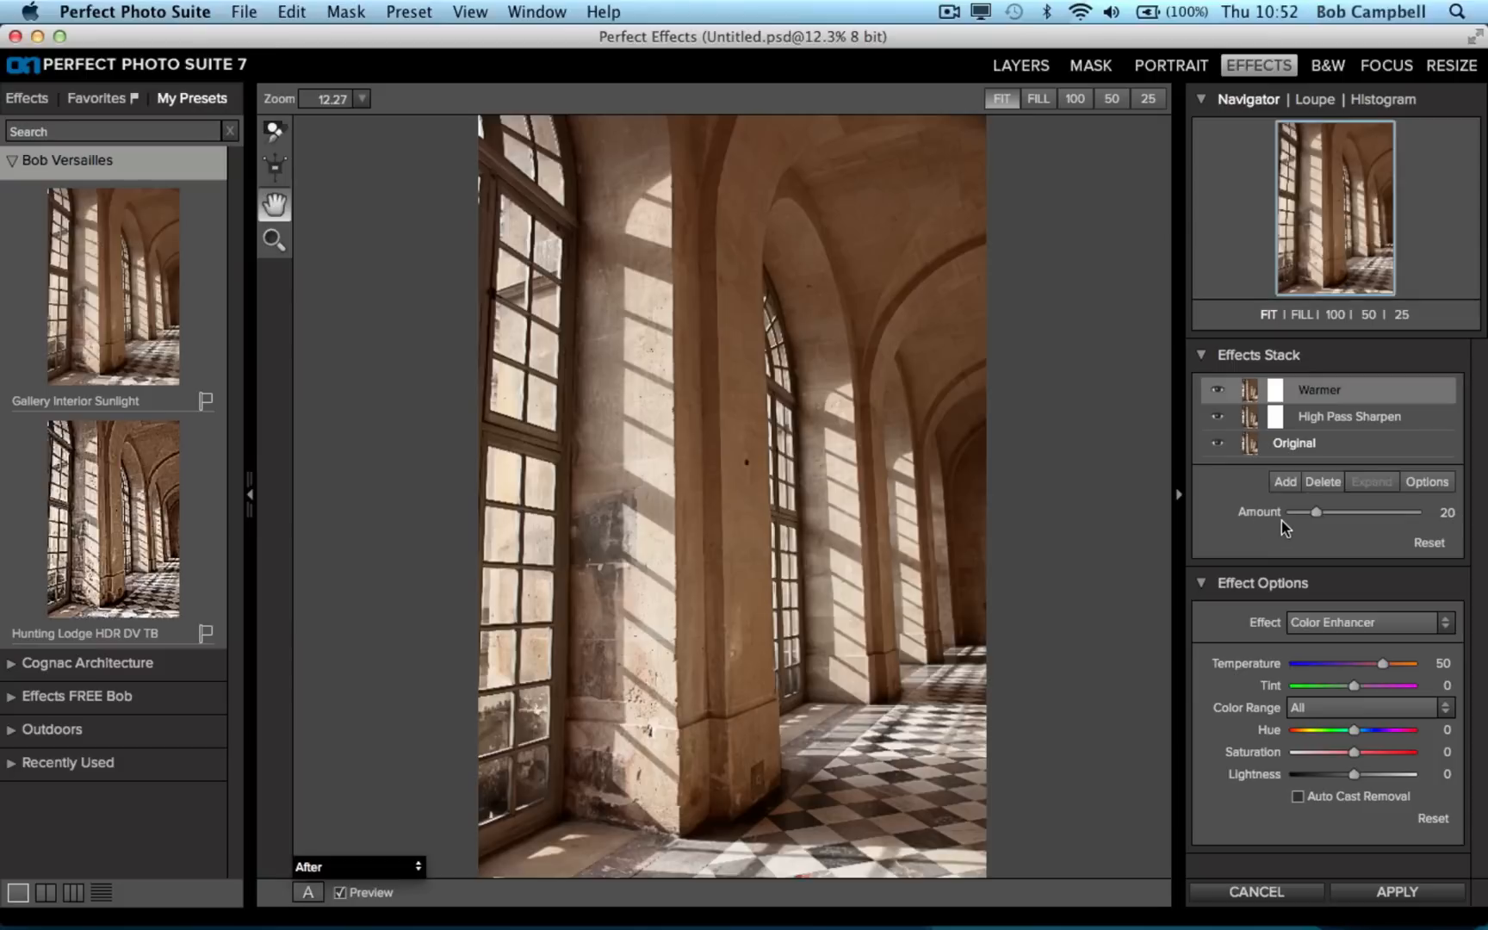
- Delete the Warmer and High Pass Sharpen effects and apply the saved Gallery Interior Sunlight preset instead
click(1316, 481)
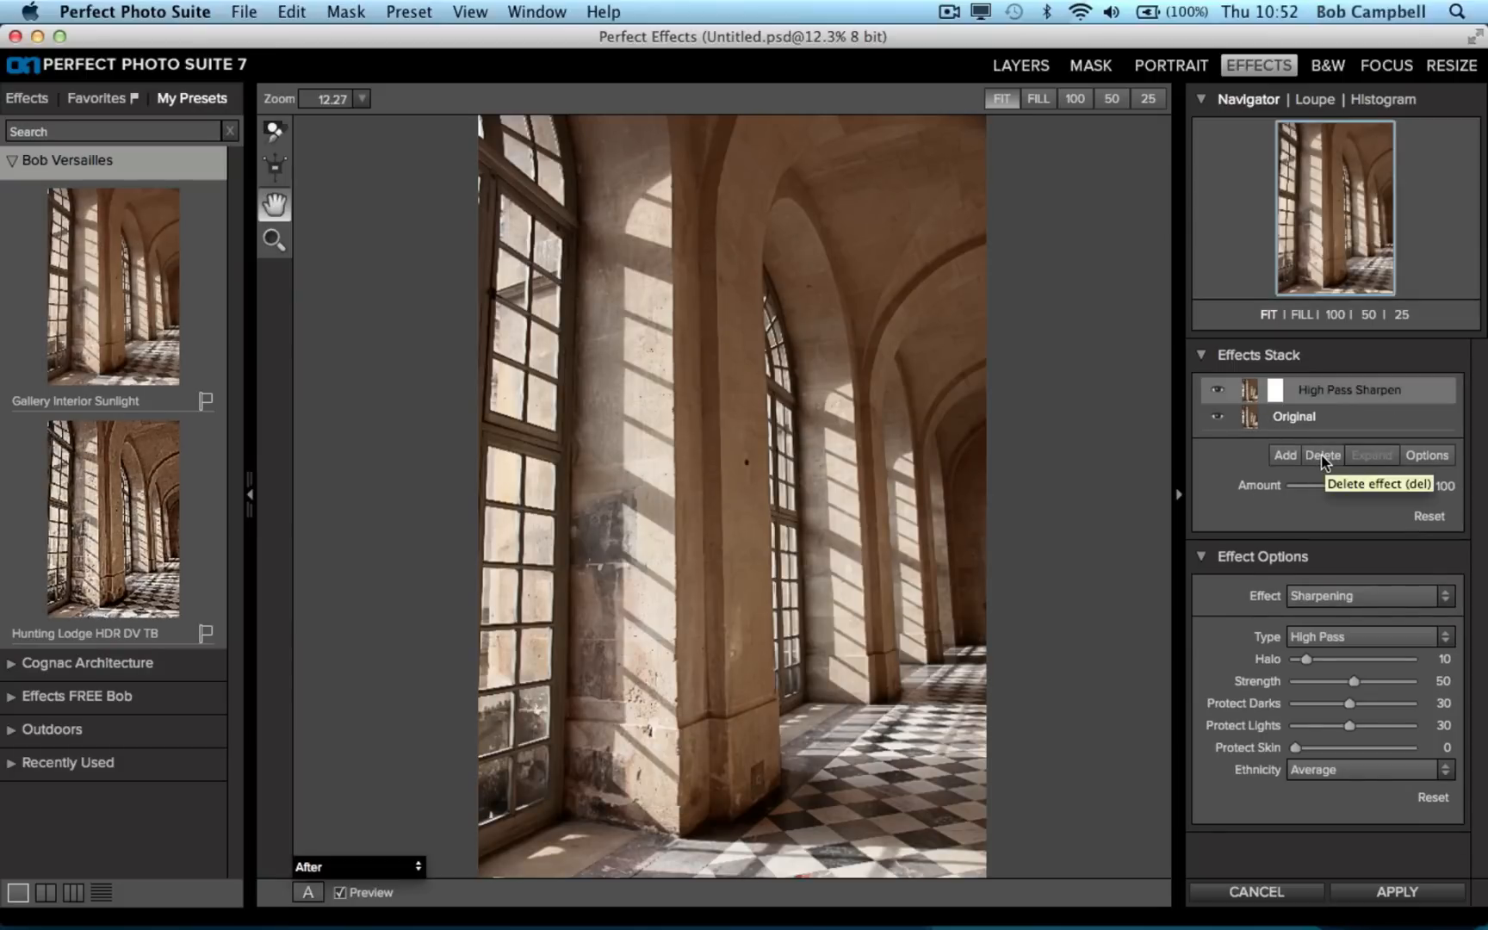
click(1324, 456)
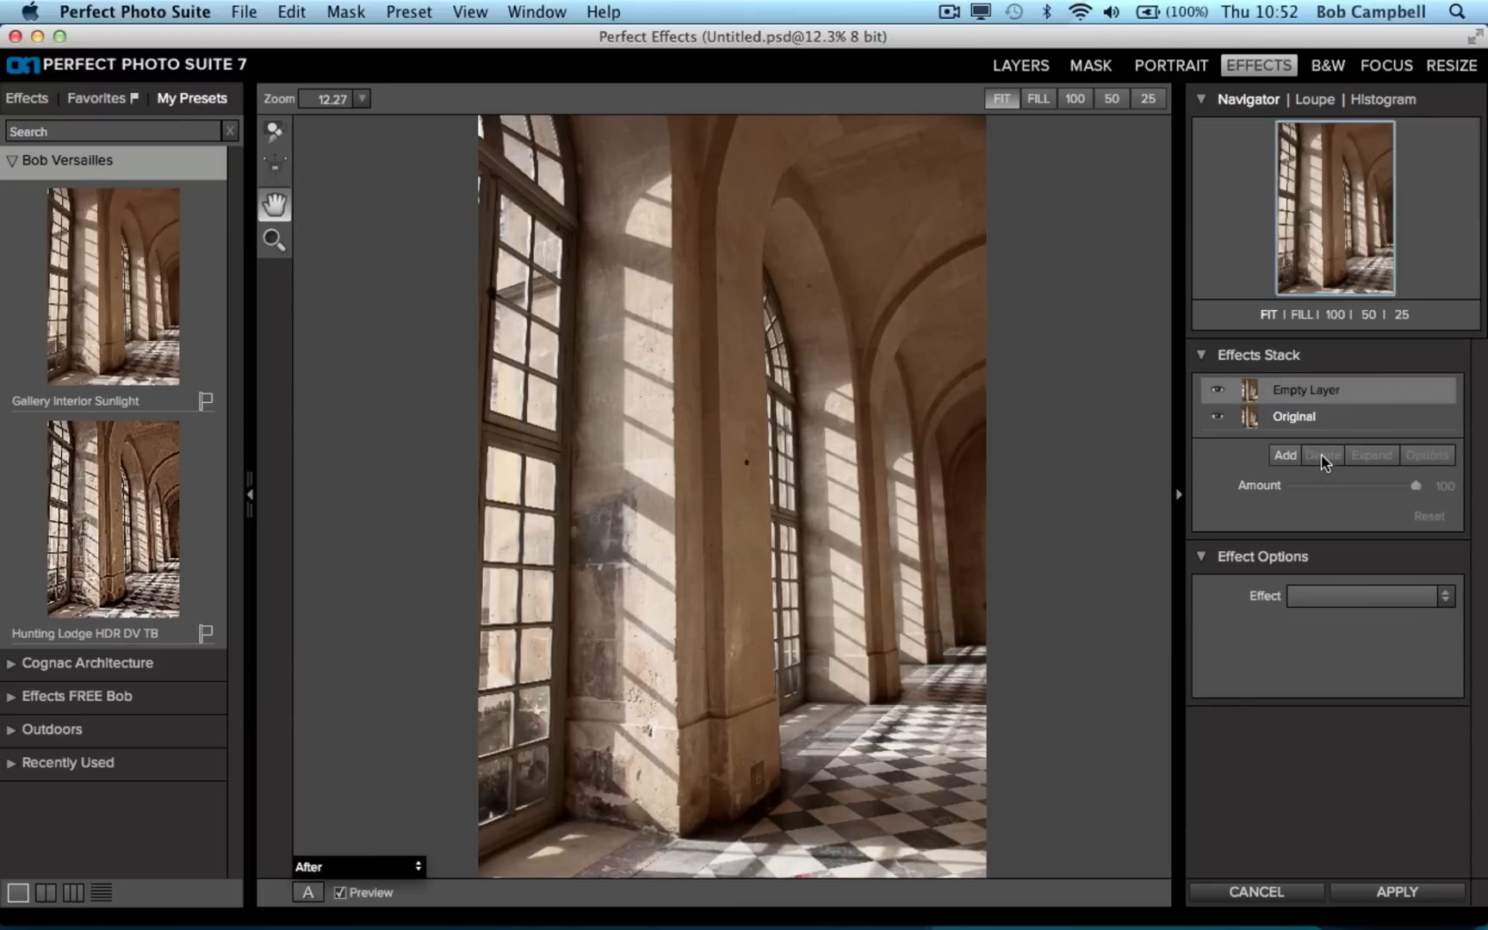
click(118, 314)
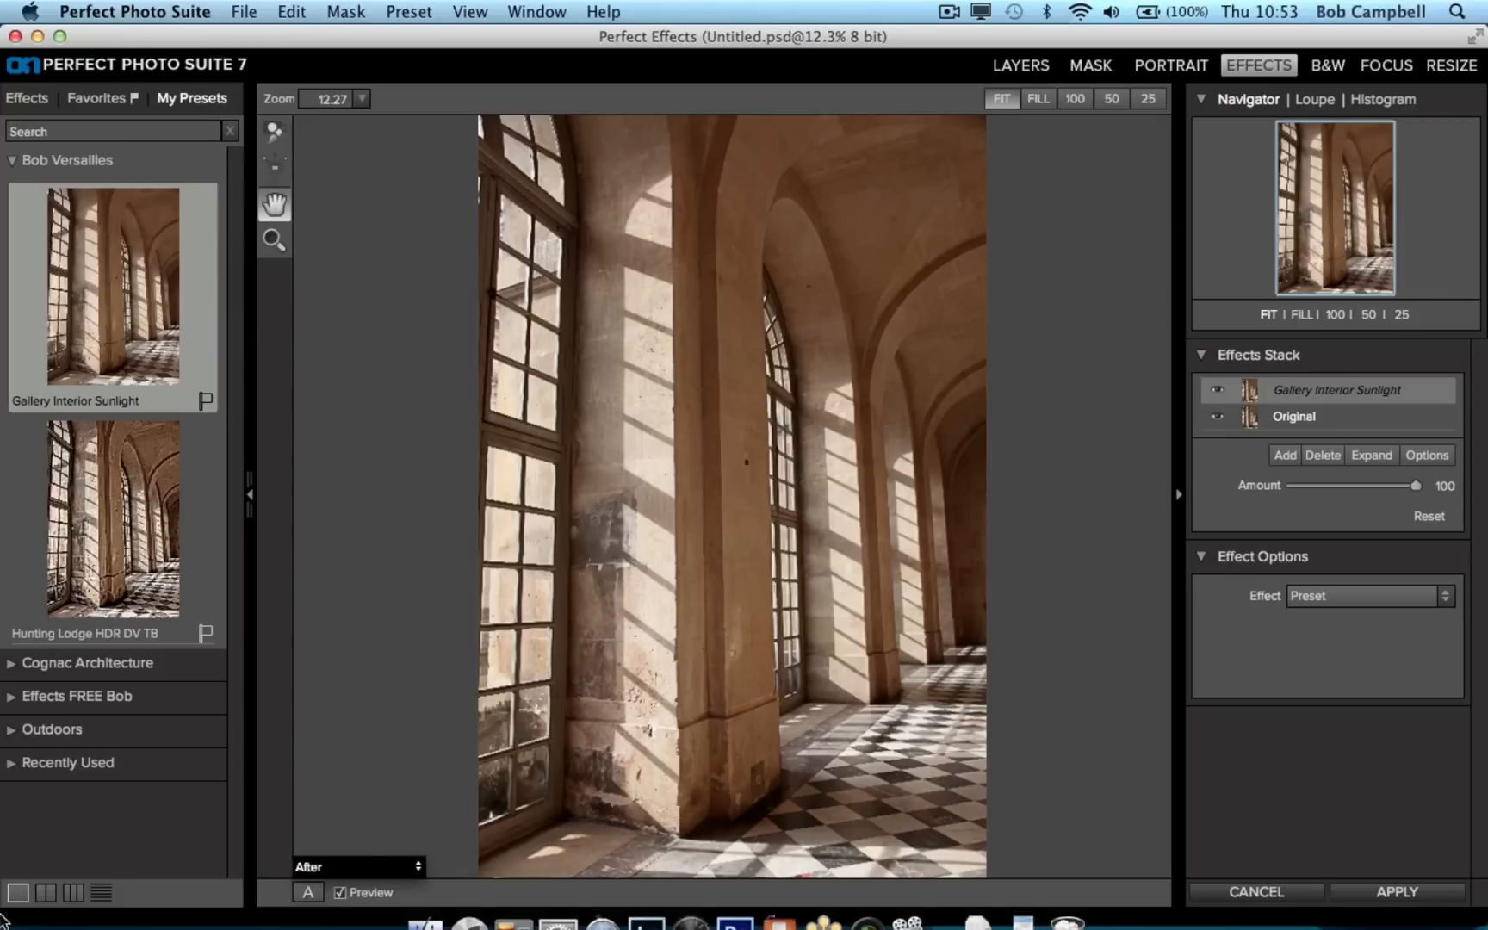
- Expand the Cognac Architecture presets and try Warm Texture Booster Grunge Vignette and Grungy Vignette Bob Cognac on the photo
click(12, 669)
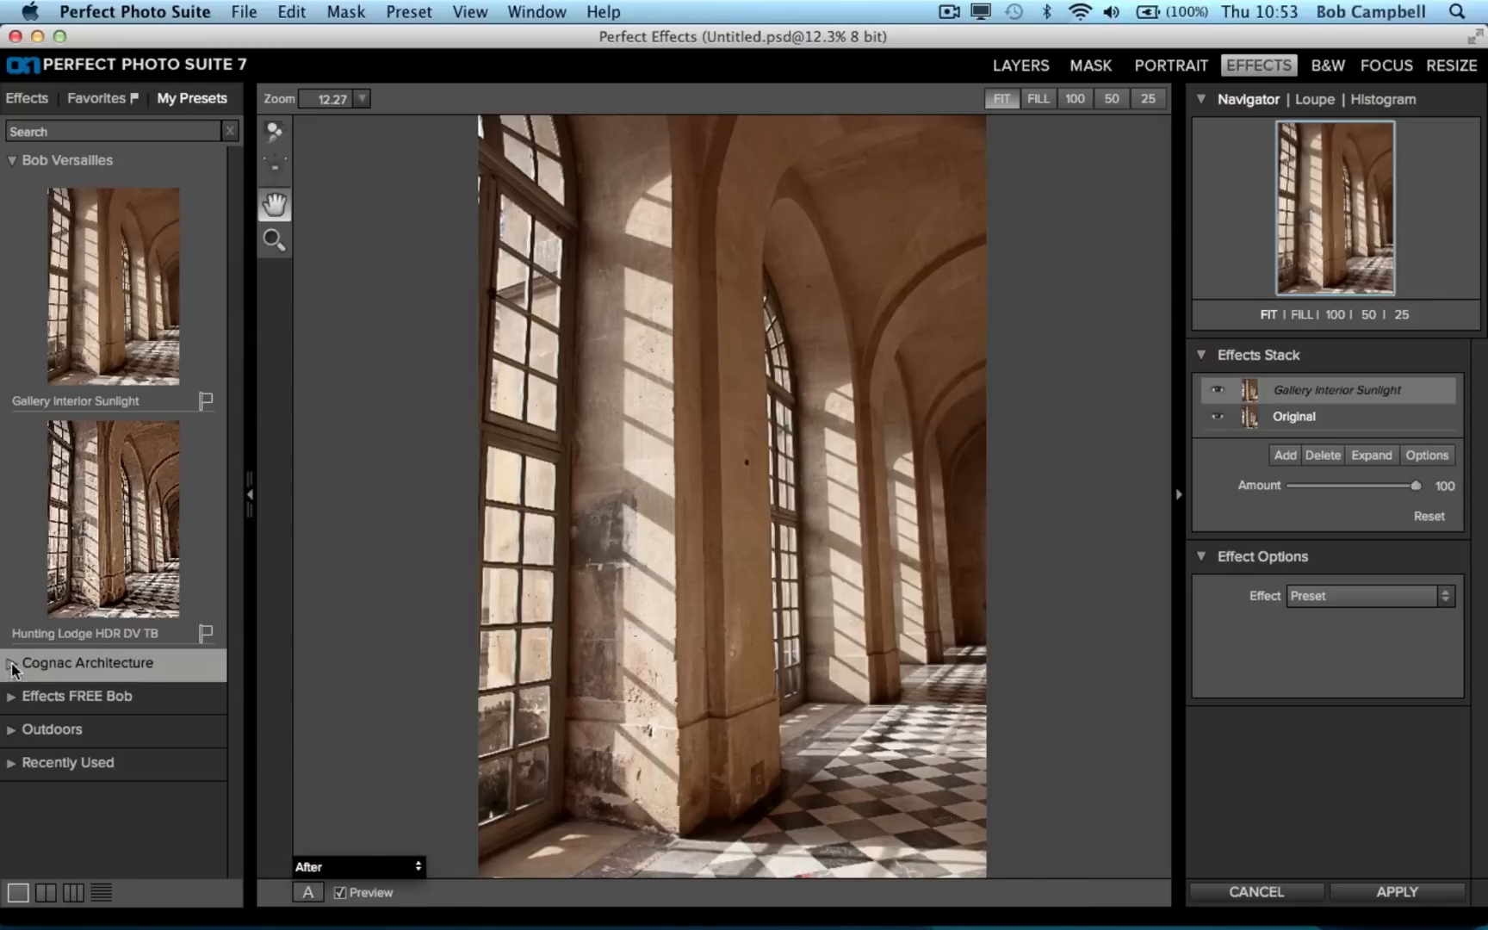
click(12, 669)
drag(241, 433, 246, 636)
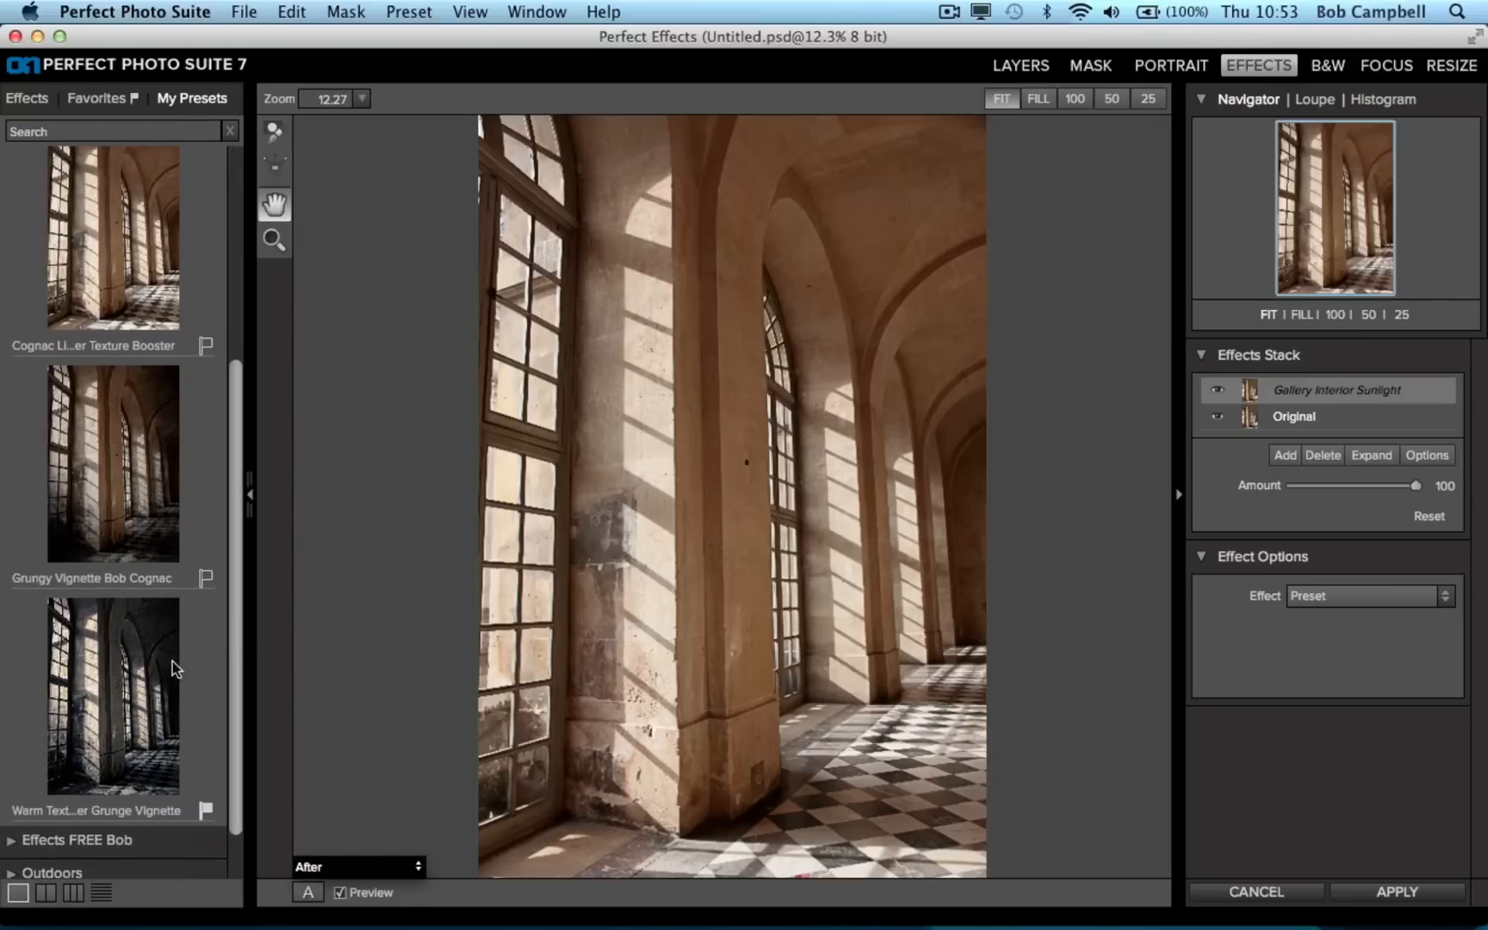
click(87, 728)
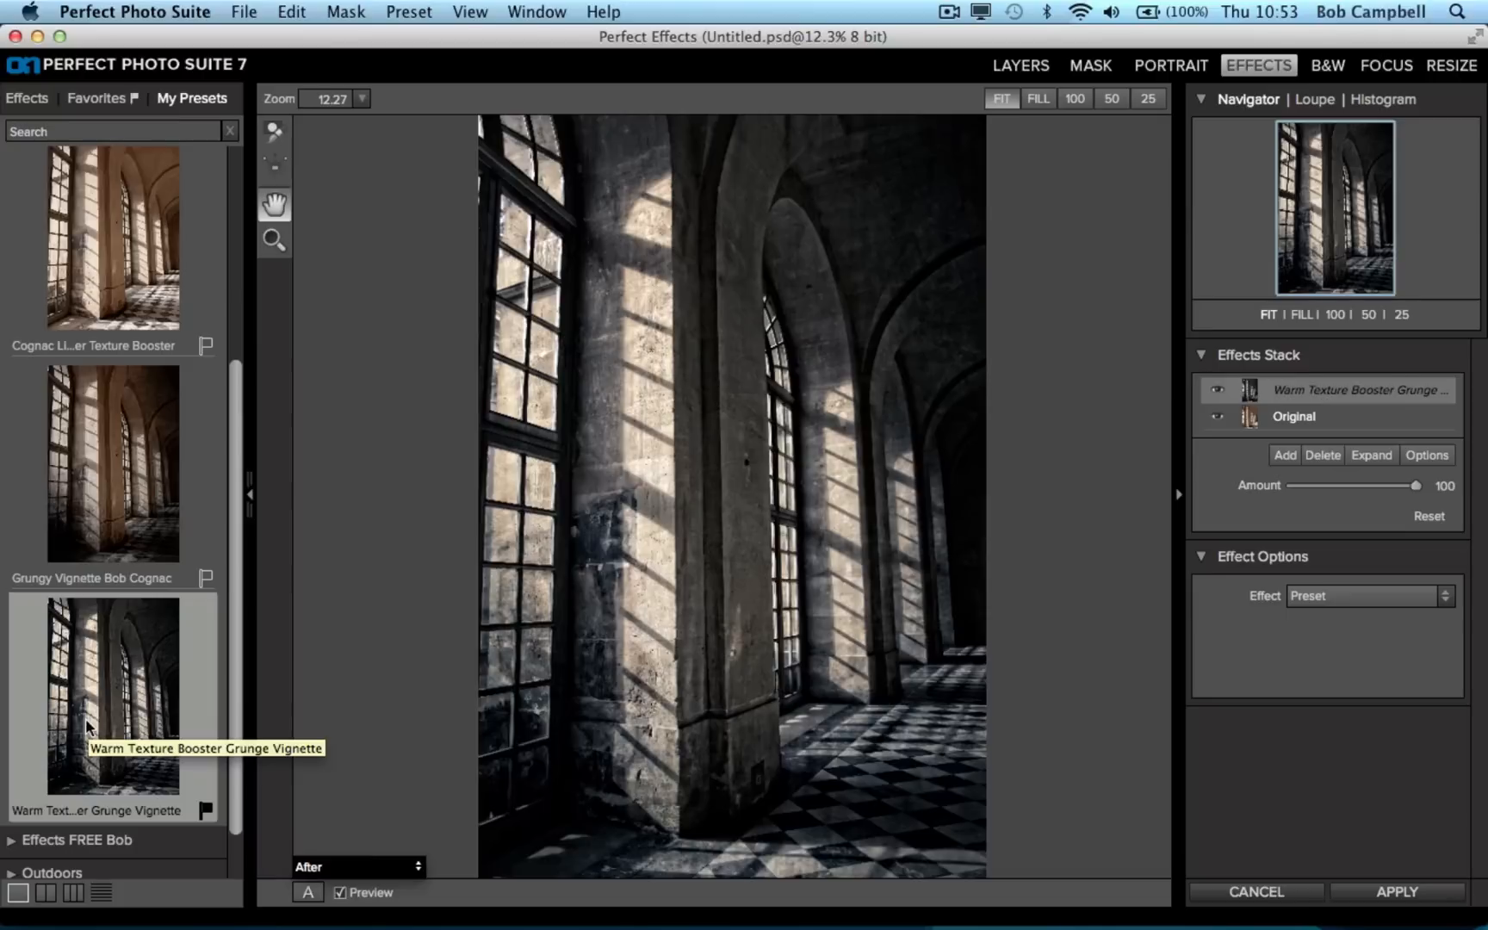
click(114, 477)
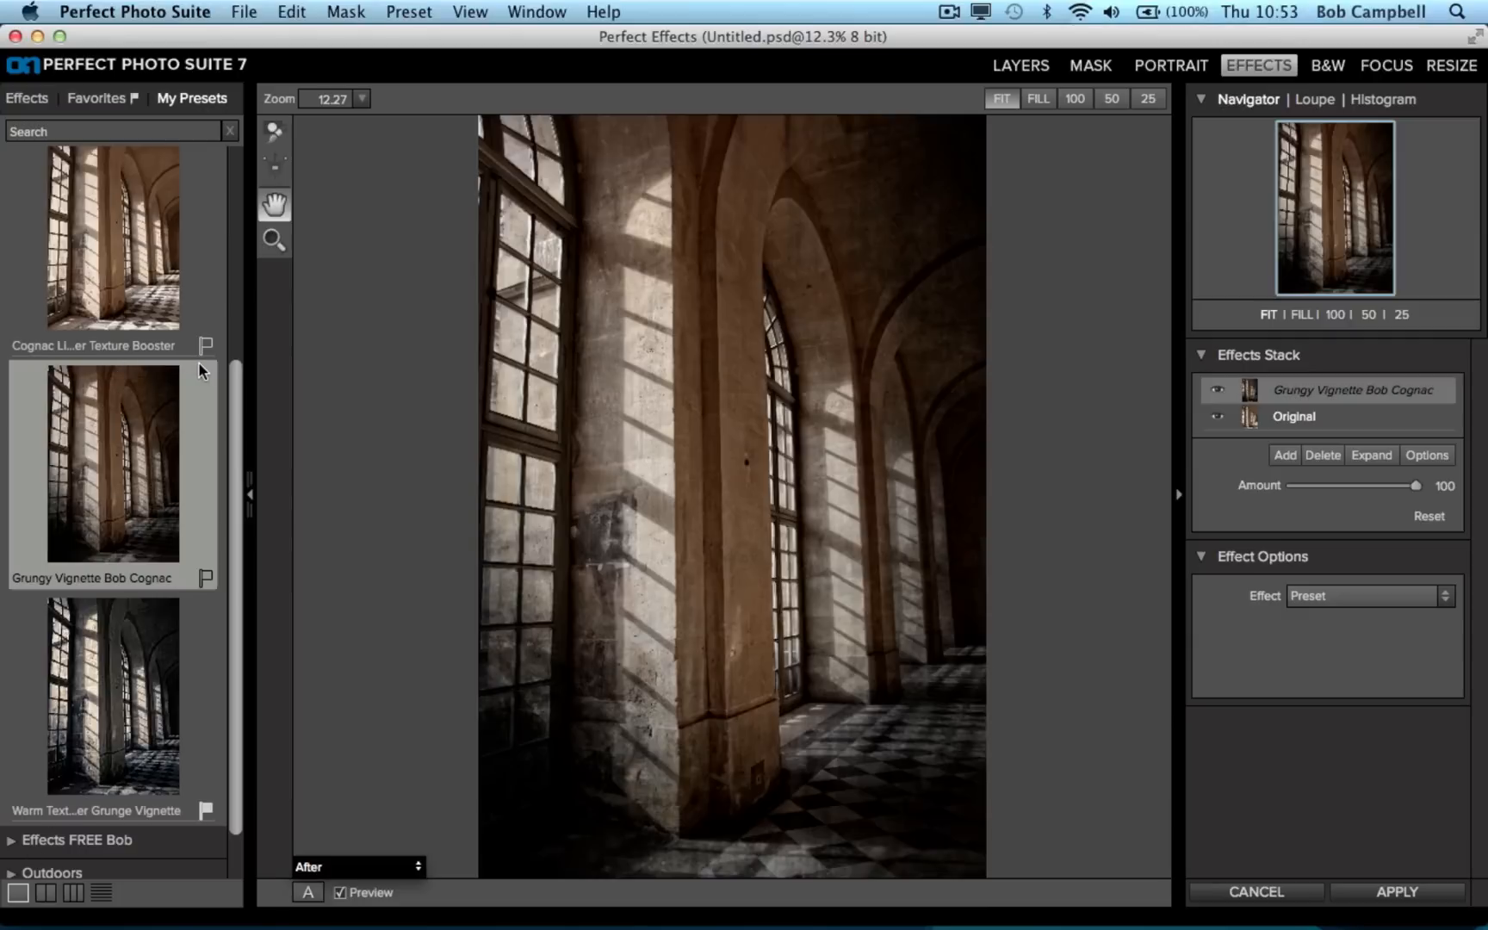
- Try three-column preset thumbnails, switch to two columns and apply the Warm Texture Booster Grunge Vignette preset
click(72, 893)
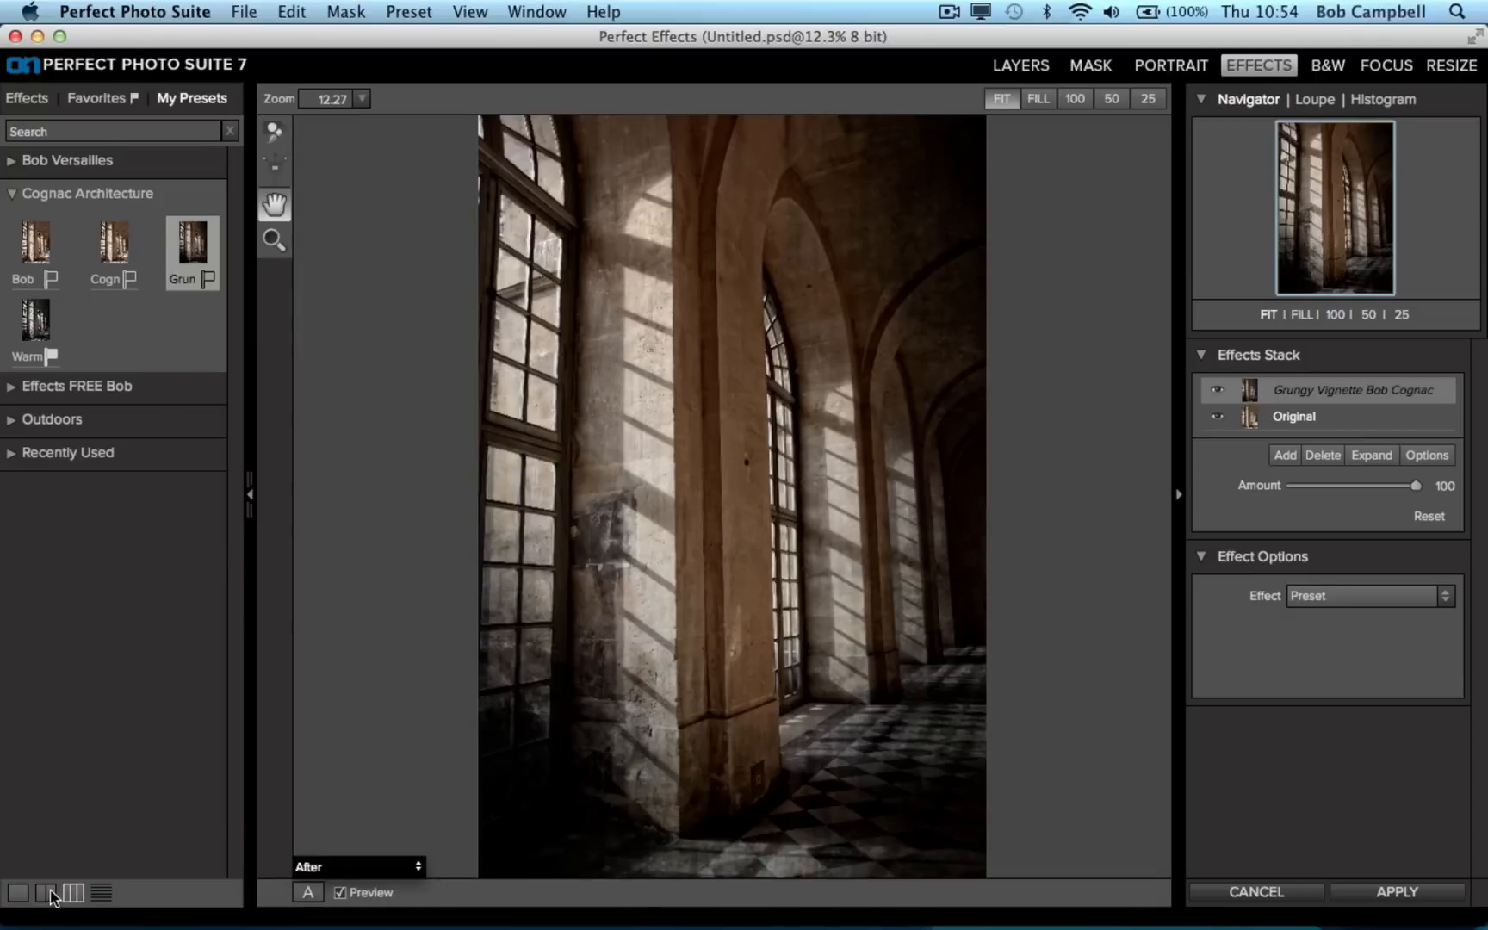
click(49, 892)
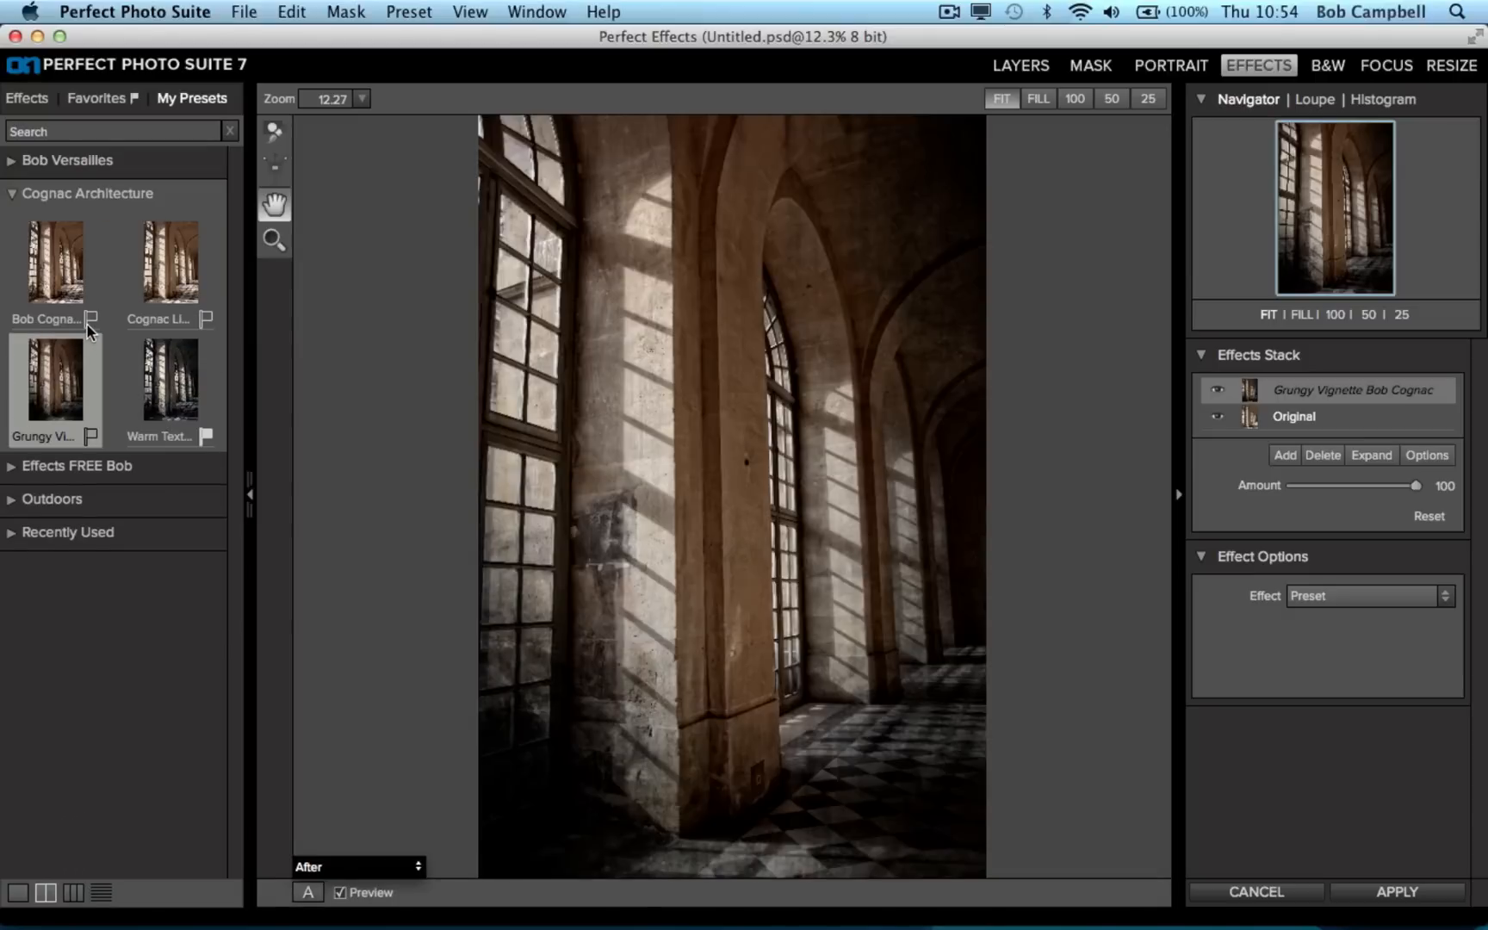
click(169, 401)
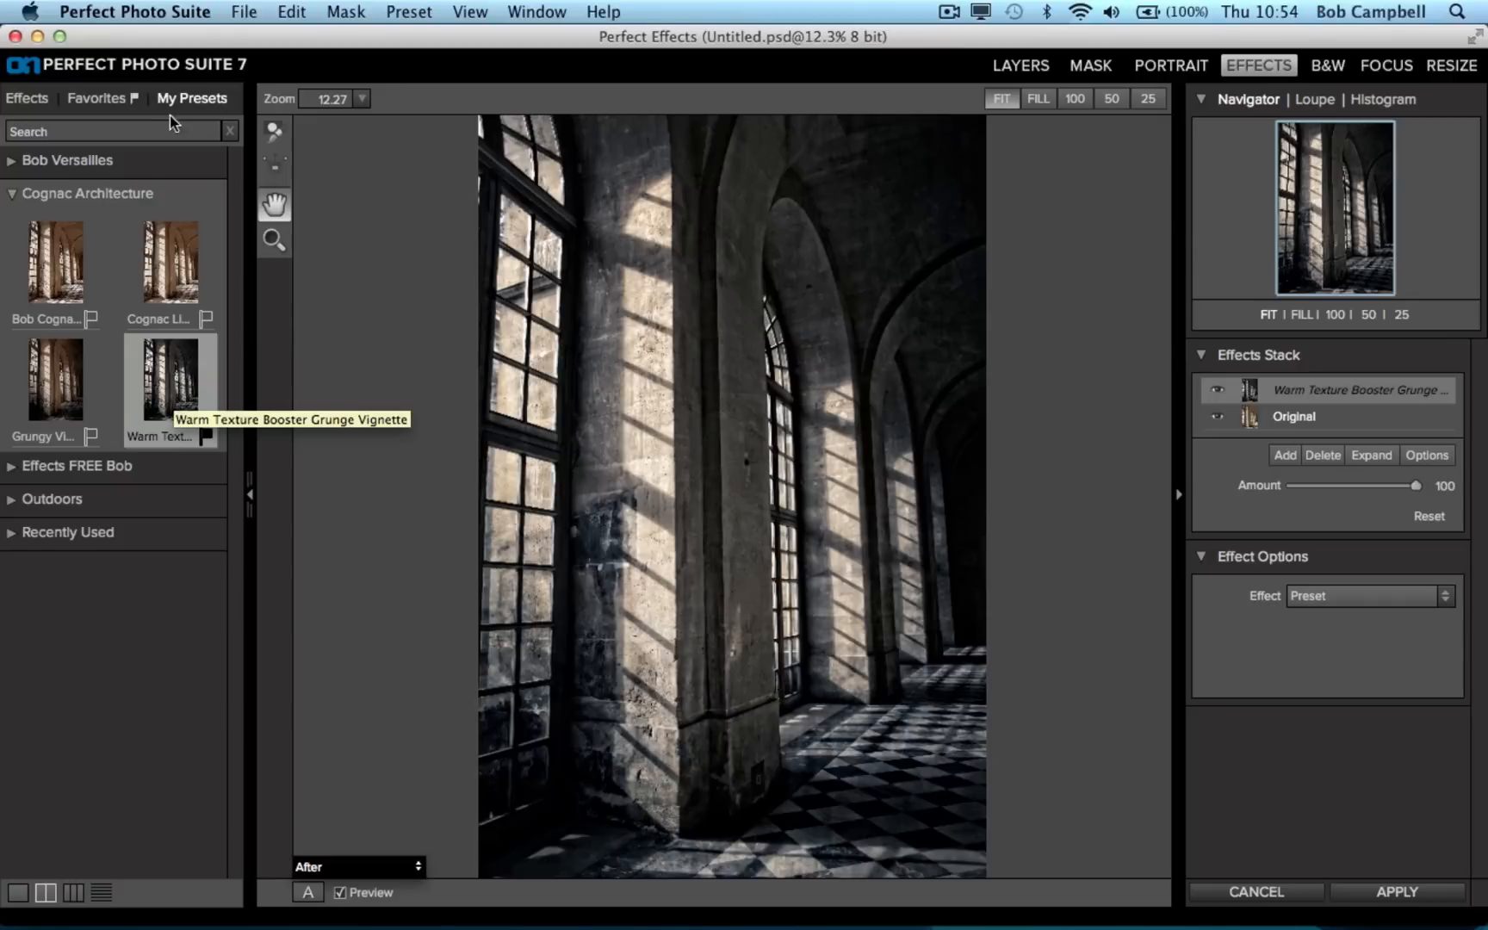
- Toggle the favorite flag of Warm Texture Booster Grunge Vignette off and on, and look through the favorites
click(206, 438)
click(206, 437)
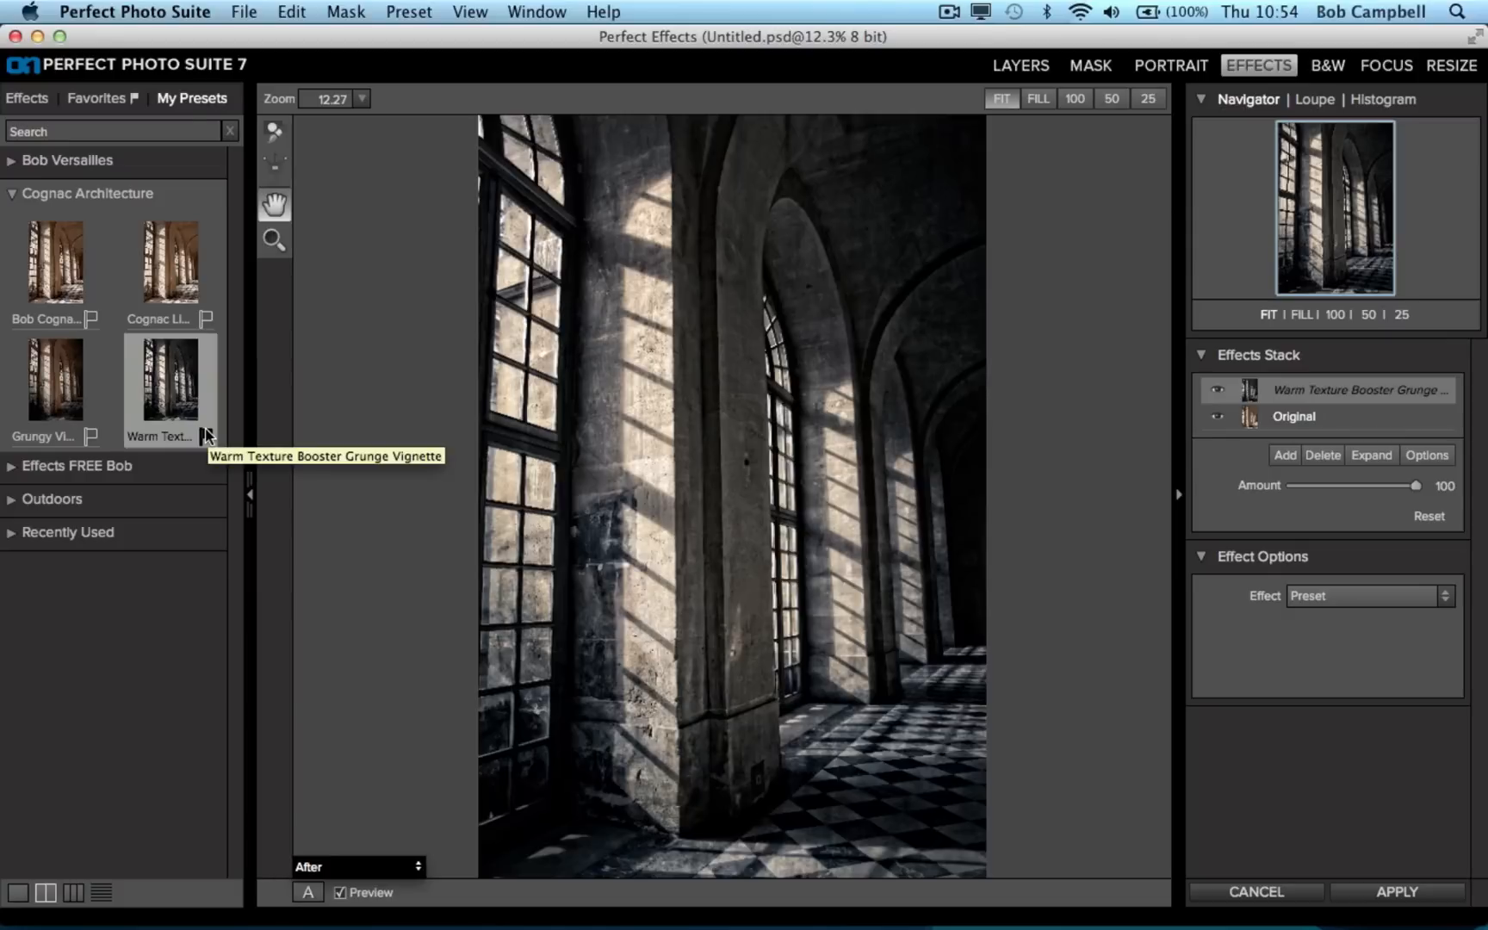
click(81, 125)
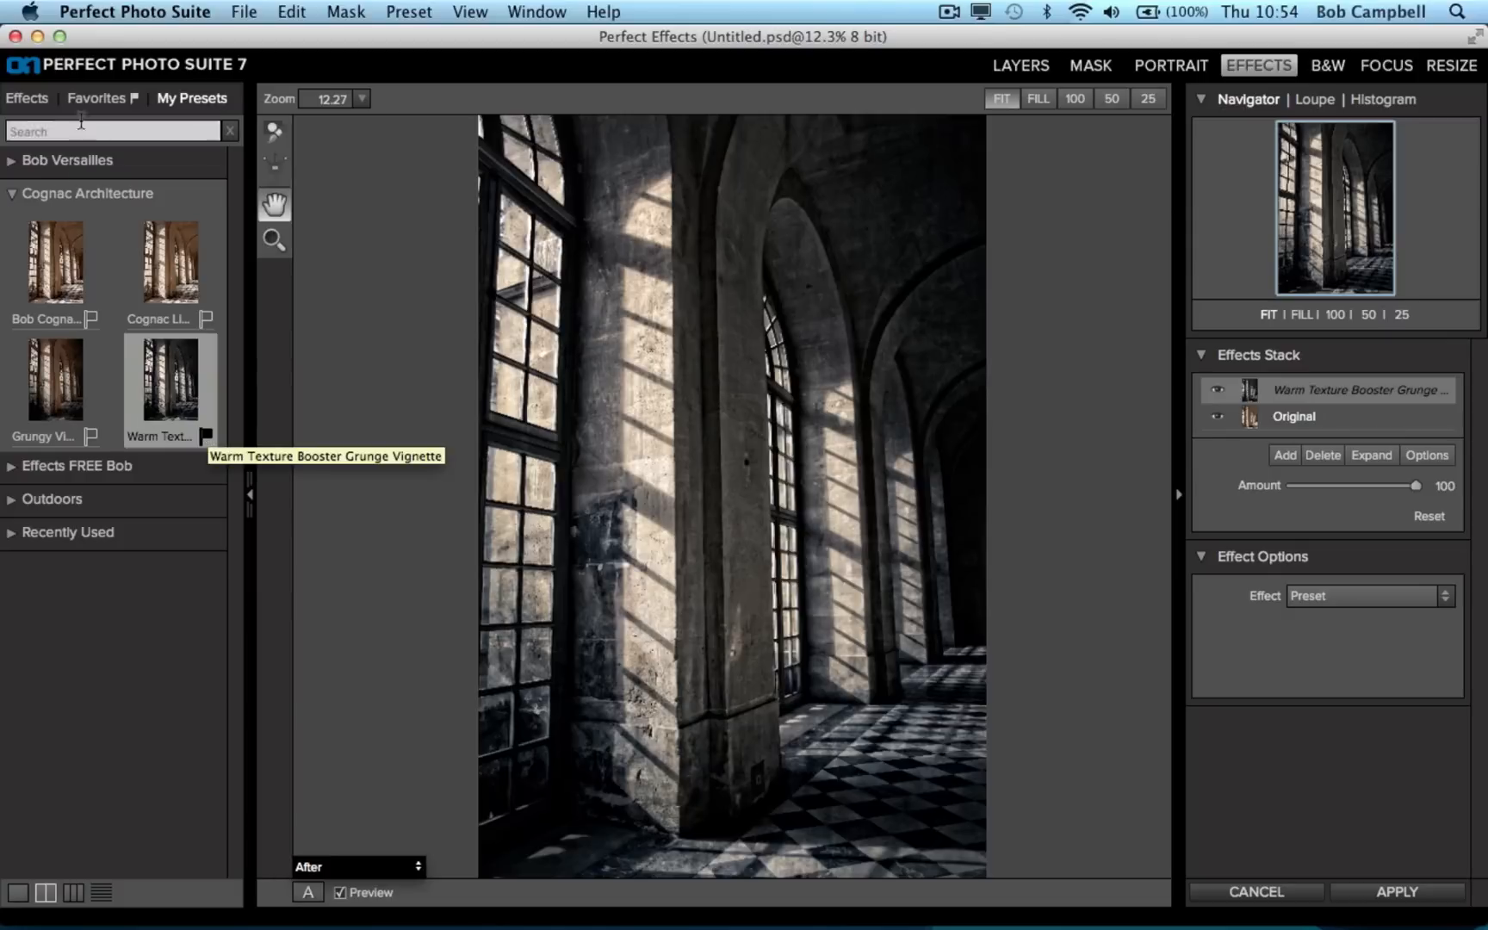
click(96, 98)
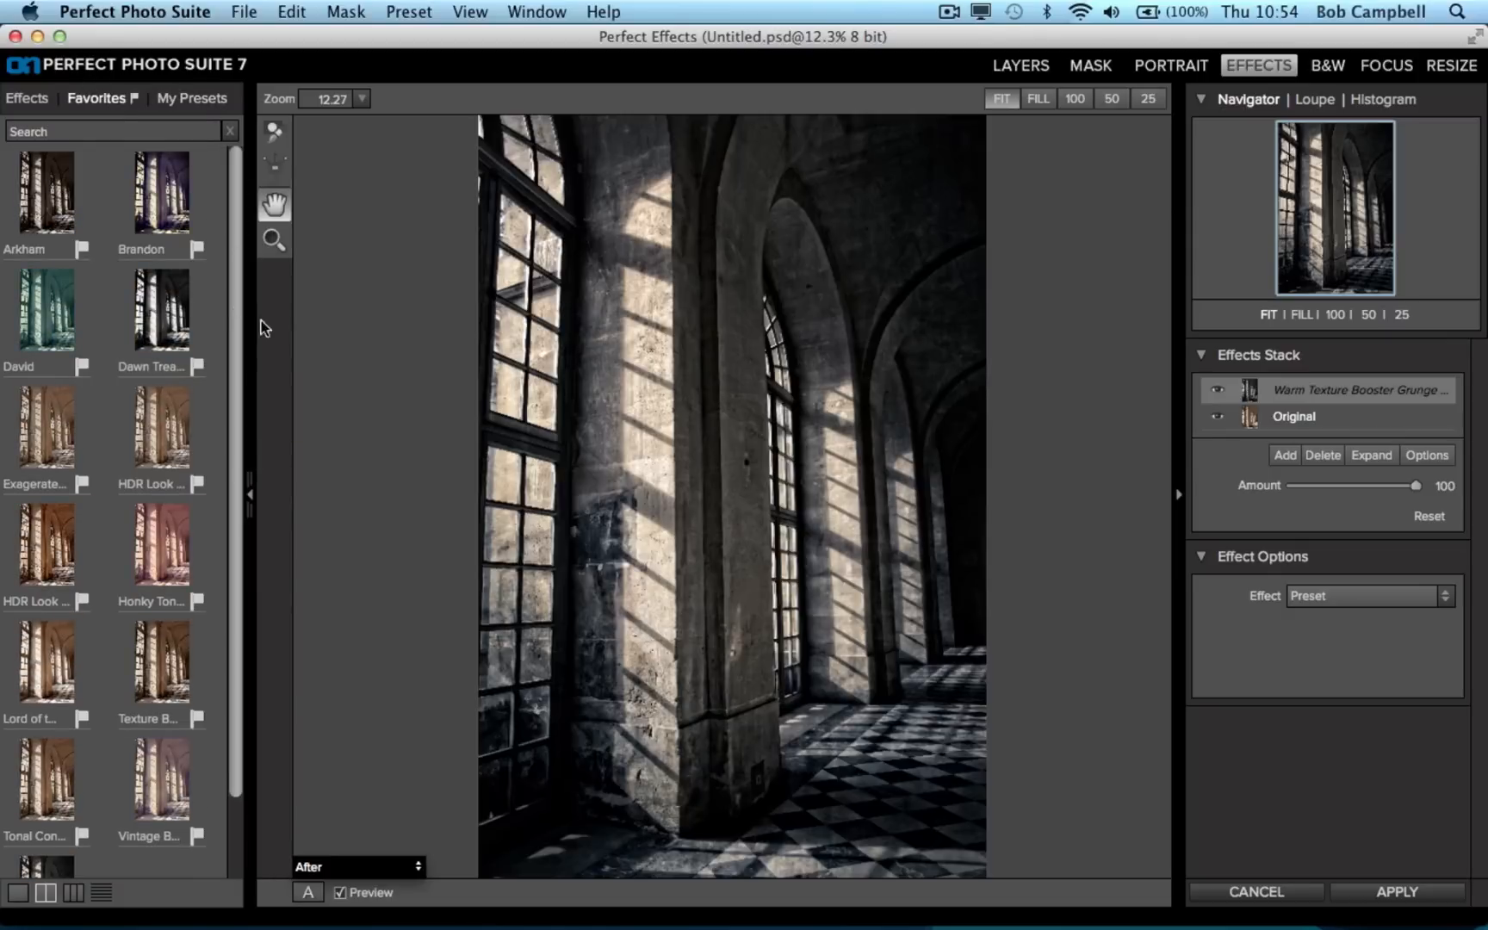
drag(237, 264, 253, 336)
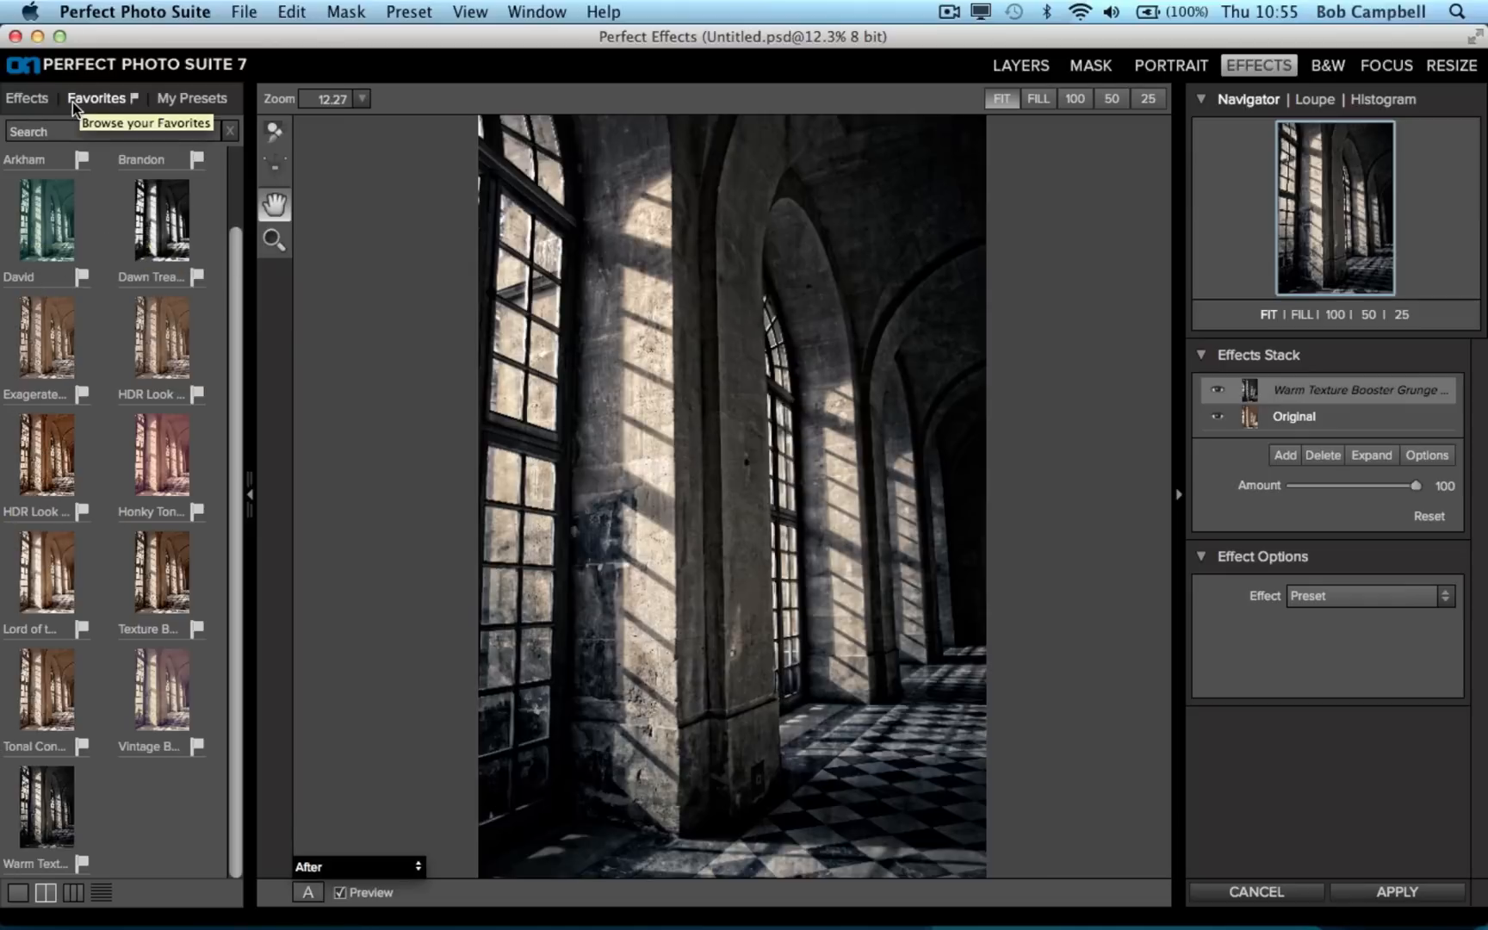
- Return to the built-in effect categories and delete the Warm Texture Booster Grunge Vignette effect from the stack
click(26, 102)
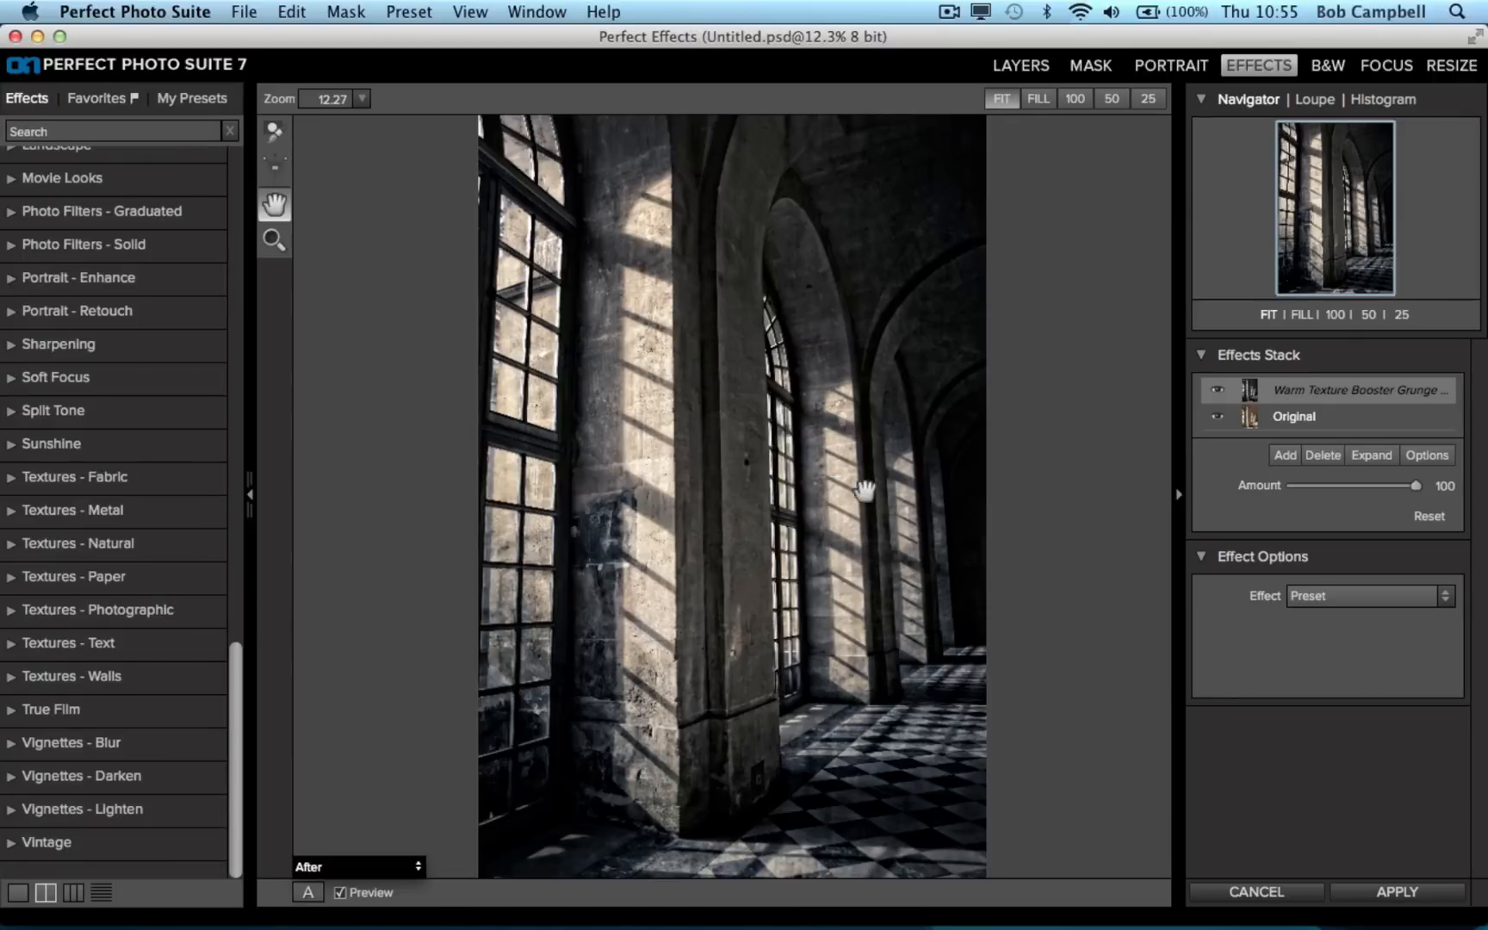
click(1323, 455)
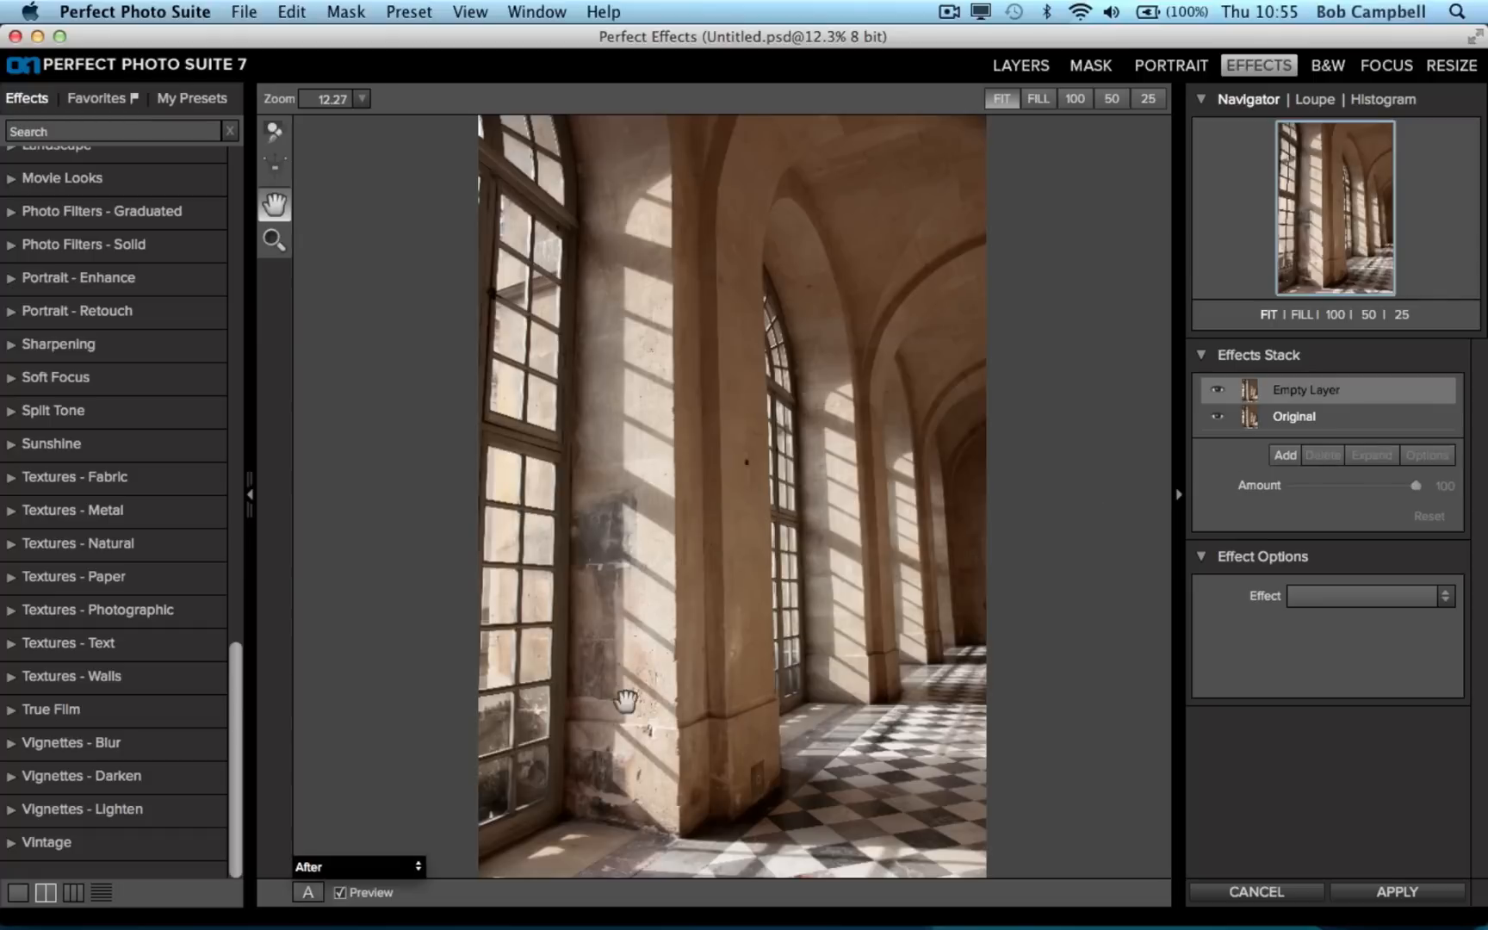
- Expand the Basic Brushes category and enlarge its thumbnails with a single-column layout in a wider effects browser
drag(231, 700, 243, 179)
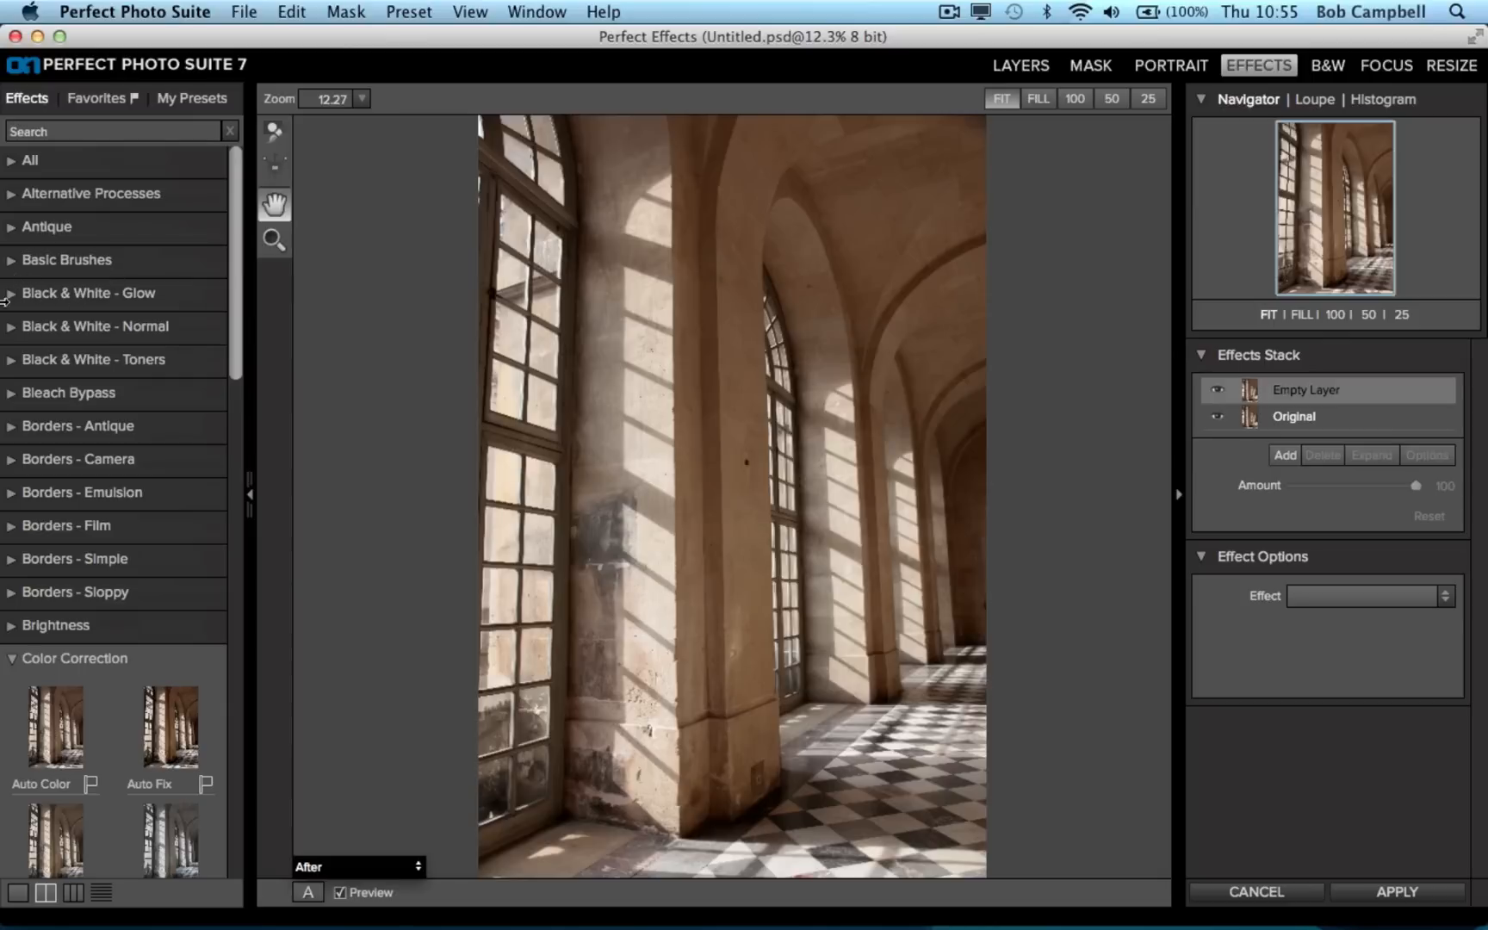
click(11, 262)
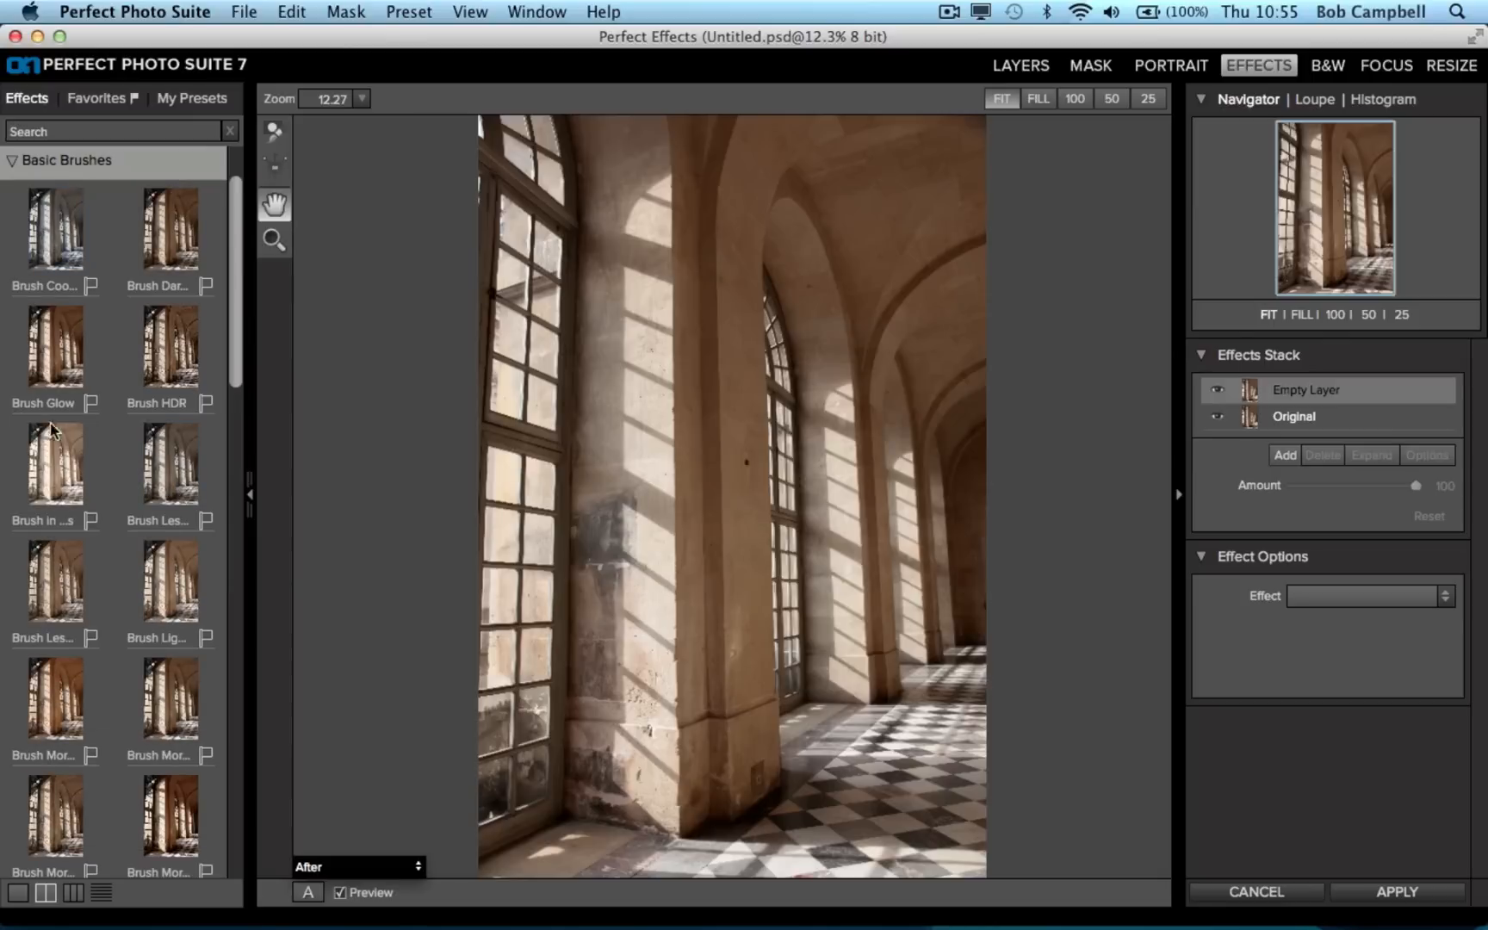
click(18, 895)
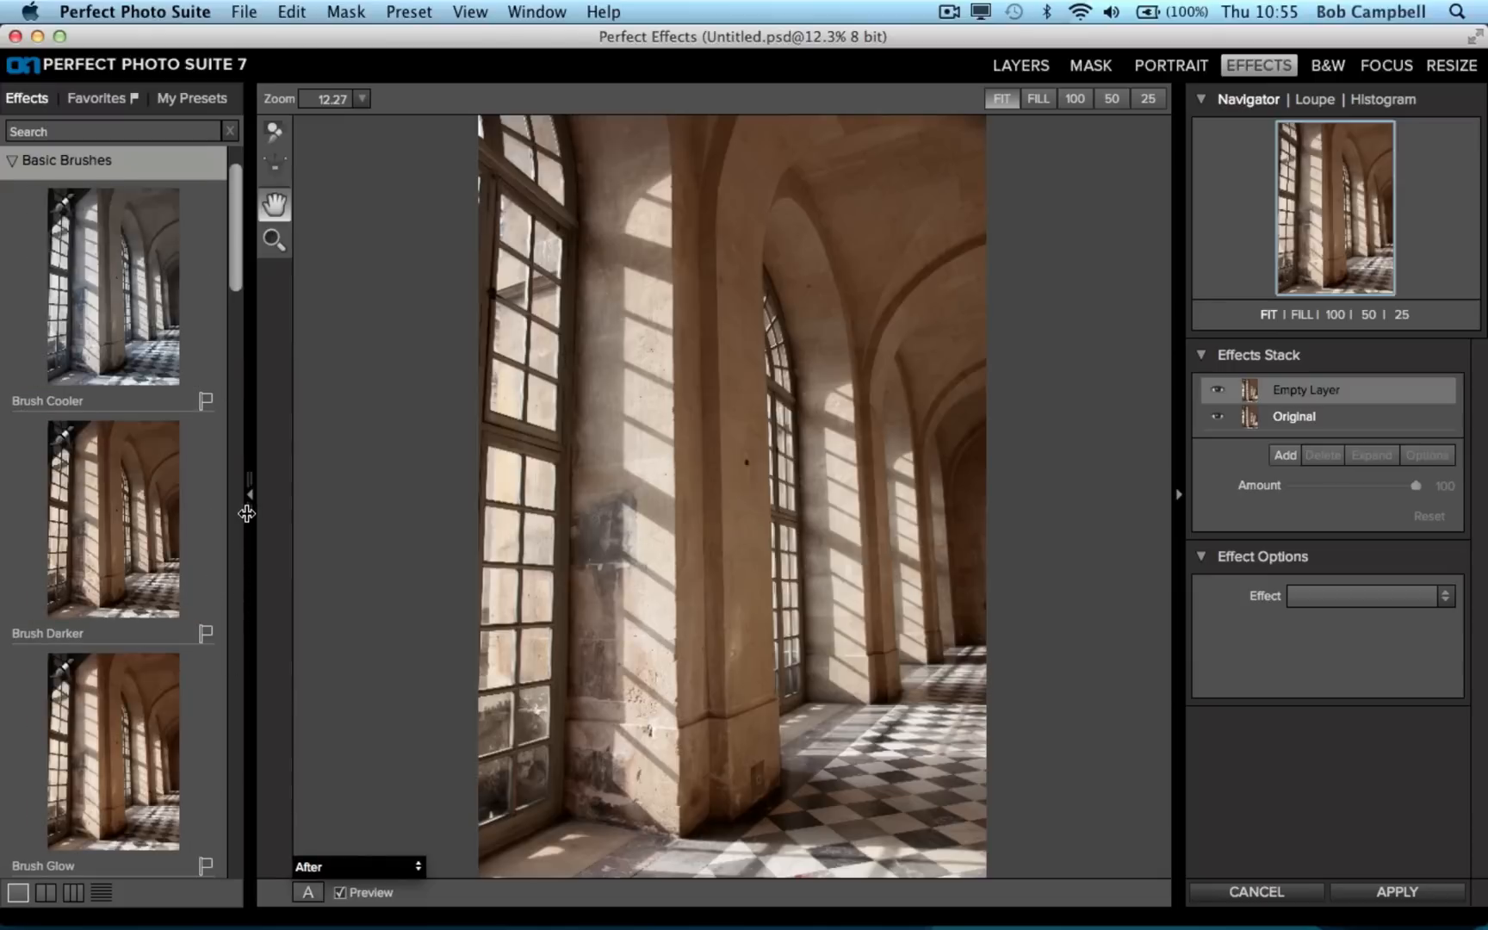
drag(249, 493, 389, 484)
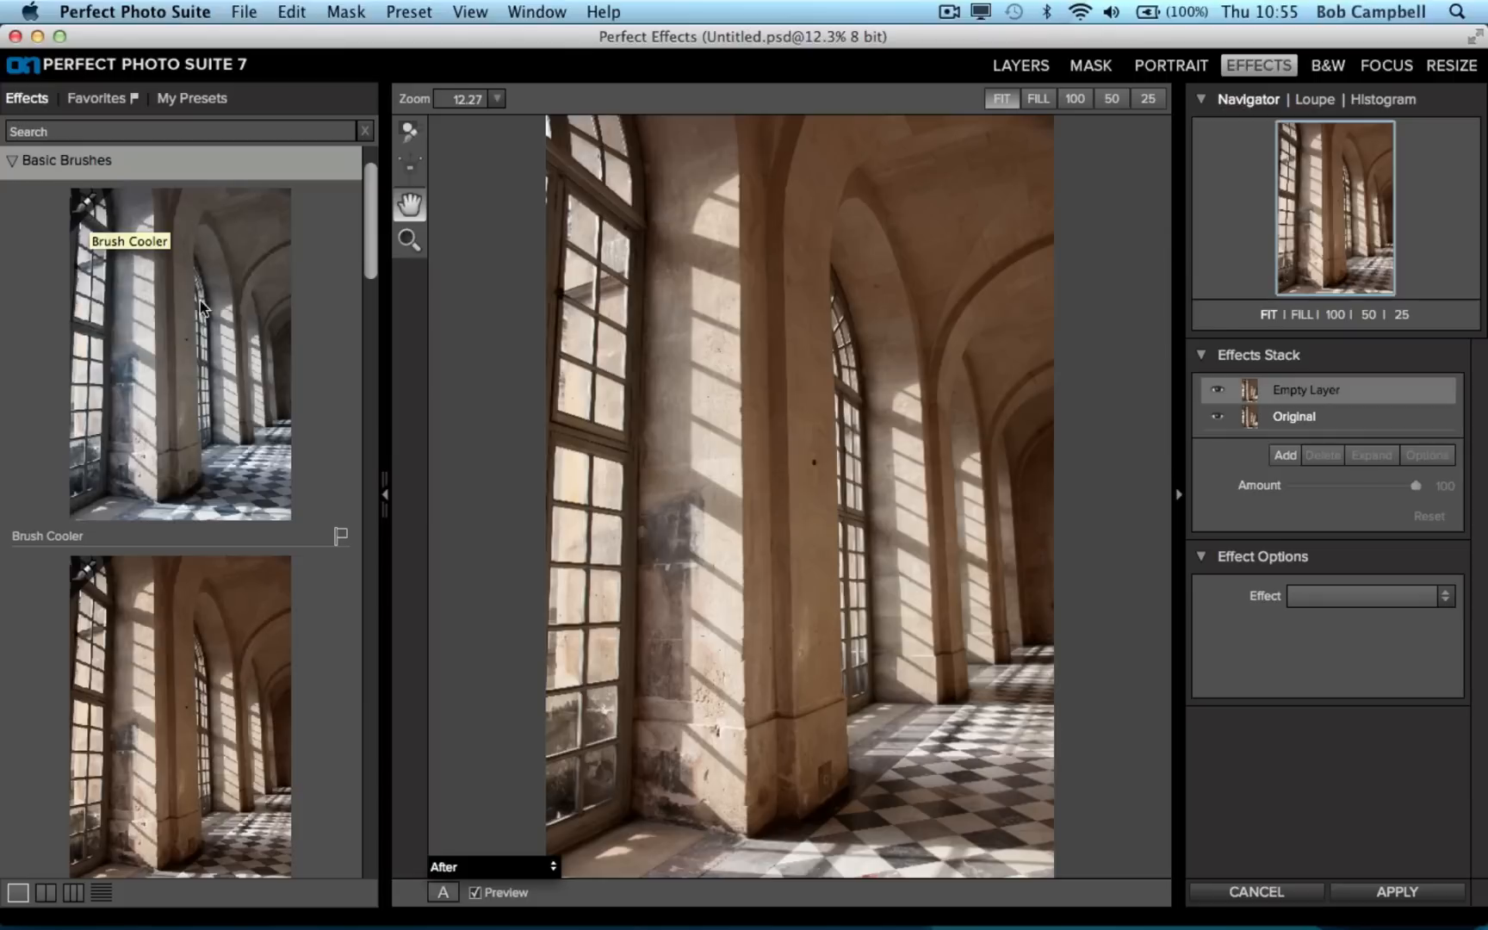
- Apply the Brush Cooler effect, enlarge the masking brush to size 1000 and paint the effect in over the whole photo
click(221, 370)
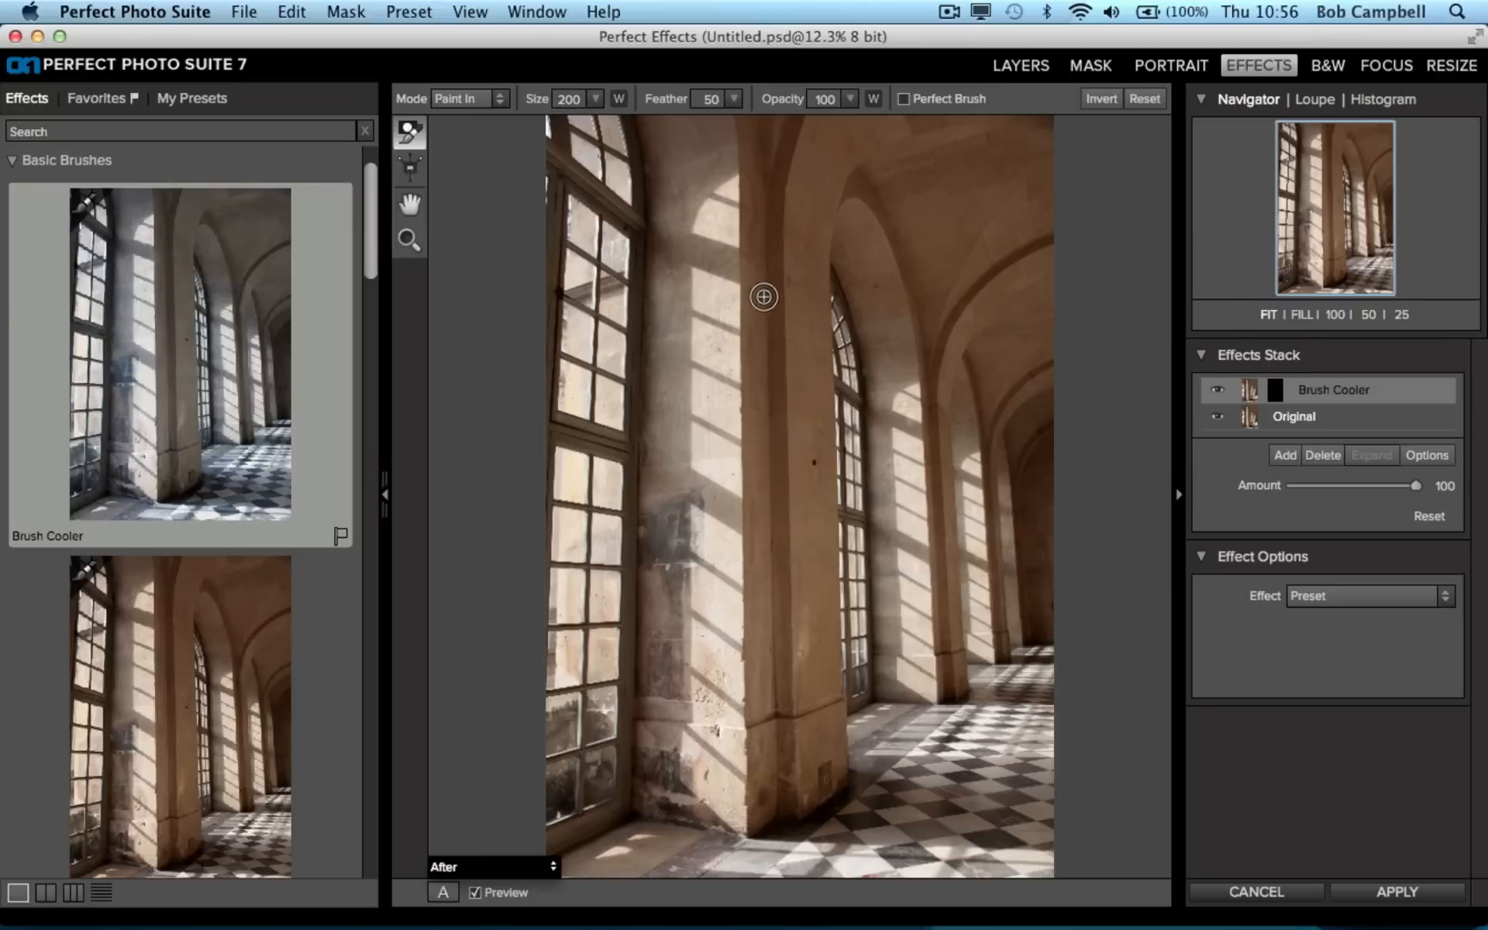
key(bracketright)
key(bracketright)
key(bracketright)
key(bracketright)
key(bracketright)
key(bracketright)
key(bracketright)
key(bracketright)
key(bracketright)
key(bracketright)
key(bracketright)
key(bracketright)
key(bracketright)
key(bracketright)
key(bracketright)
key(bracketright)
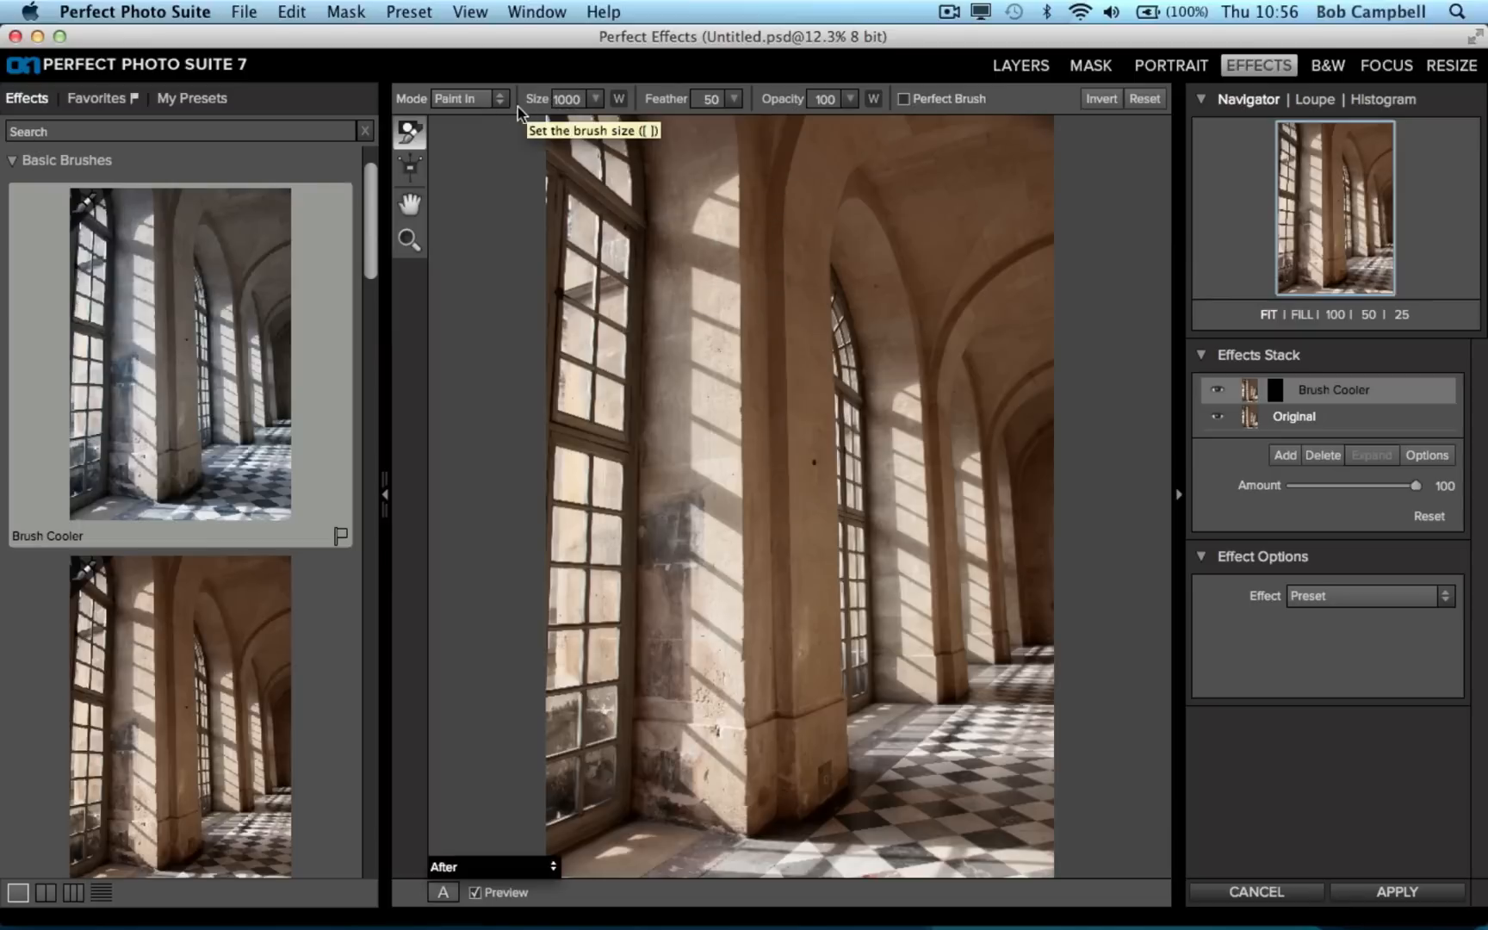
mouse_move(906, 318)
mouse_down()
mouse_move(891, 252)
mouse_move(859, 222)
mouse_move(888, 300)
mouse_move(779, 273)
mouse_move(831, 332)
mouse_move(827, 473)
mouse_move(848, 400)
mouse_move(862, 625)
mouse_move(848, 681)
mouse_move(931, 633)
mouse_move(904, 394)
mouse_move(893, 536)
mouse_move(932, 620)
mouse_move(944, 554)
mouse_move(926, 453)
mouse_move(831, 240)
mouse_move(821, 182)
mouse_move(825, 371)
mouse_move(779, 754)
mouse_move(726, 422)
mouse_move(727, 226)
mouse_move(710, 563)
mouse_move(678, 754)
mouse_move(655, 414)
mouse_move(660, 183)
mouse_move(649, 579)
mouse_move(623, 787)
mouse_move(765, 751)
mouse_move(767, 775)
mouse_move(724, 851)
mouse_move(597, 859)
mouse_move(581, 791)
mouse_move(613, 255)
mouse_move(572, 120)
mouse_move(599, 228)
mouse_move(621, 148)
mouse_move(692, 132)
mouse_move(730, 80)
mouse_move(965, 101)
mouse_move(1017, 60)
mouse_move(1055, 167)
mouse_move(1017, 455)
mouse_move(978, 269)
mouse_move(972, 314)
mouse_move(1025, 603)
mouse_move(1026, 763)
mouse_move(988, 658)
mouse_move(1000, 776)
mouse_move(949, 859)
mouse_move(863, 696)
mouse_move(821, 760)
mouse_move(625, 616)
mouse_move(607, 626)
mouse_move(963, 368)
mouse_move(947, 465)
mouse_up()
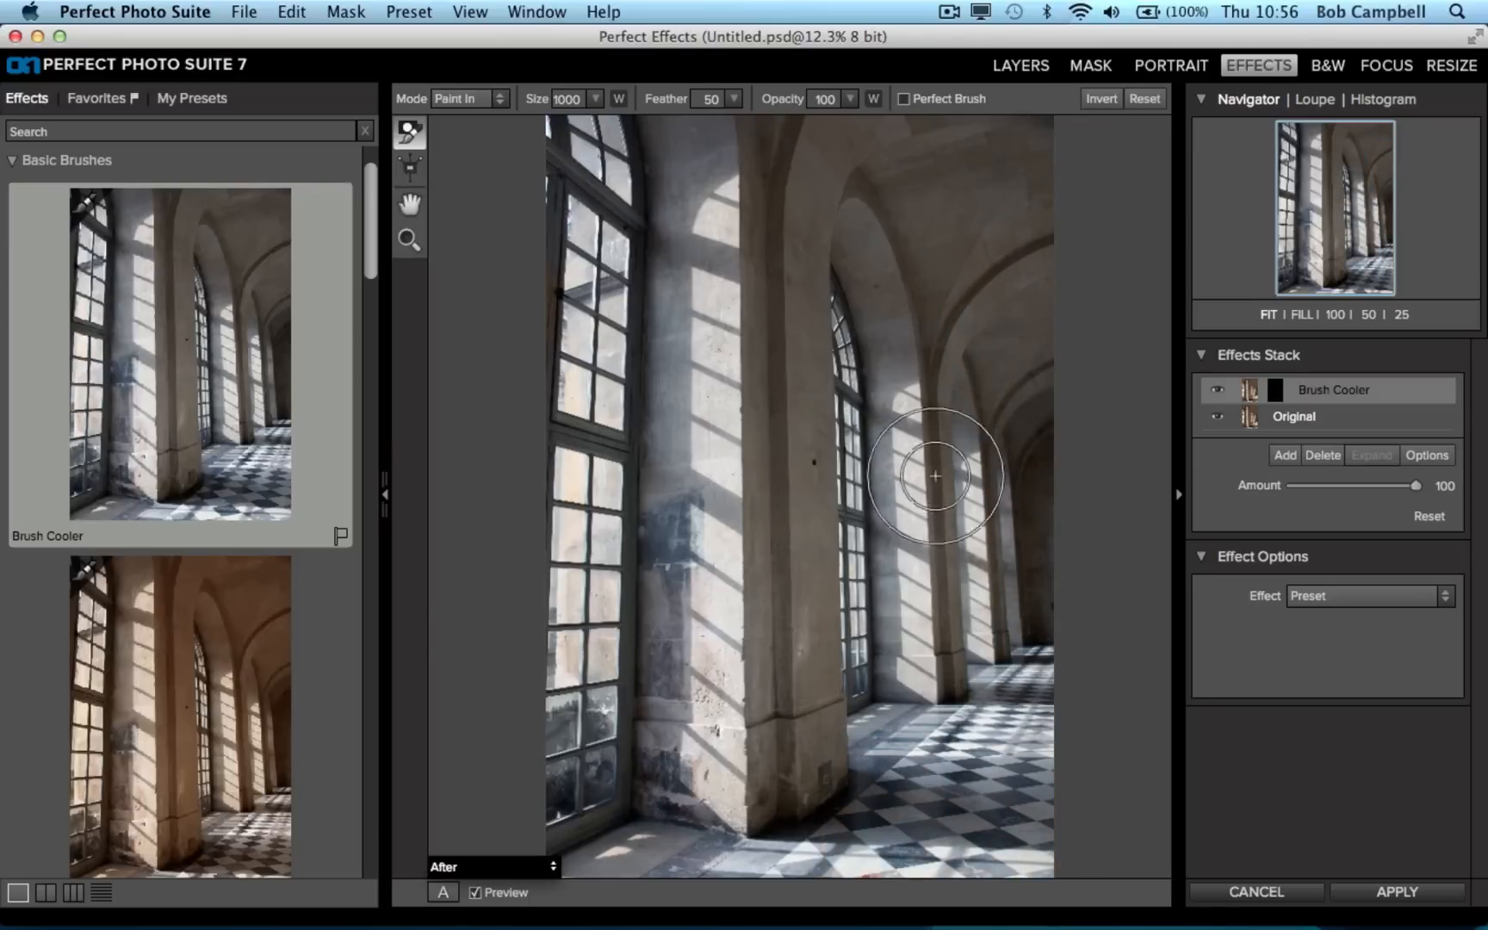
- Flag Brush Cooler as a favorite and choose Paint In as the masking brush mode
click(341, 536)
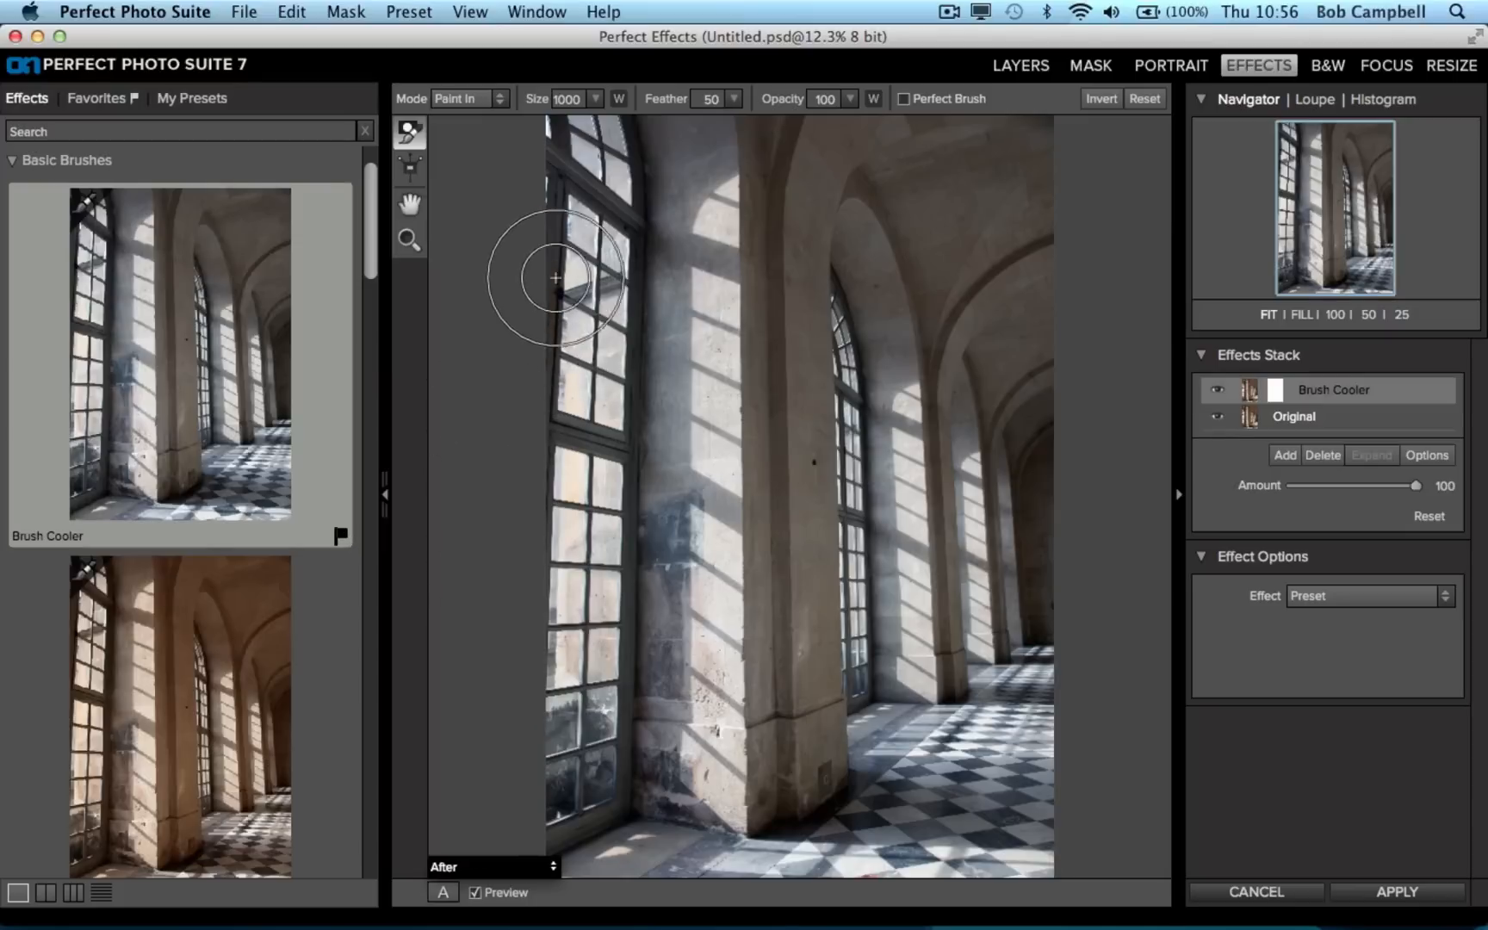
click(500, 101)
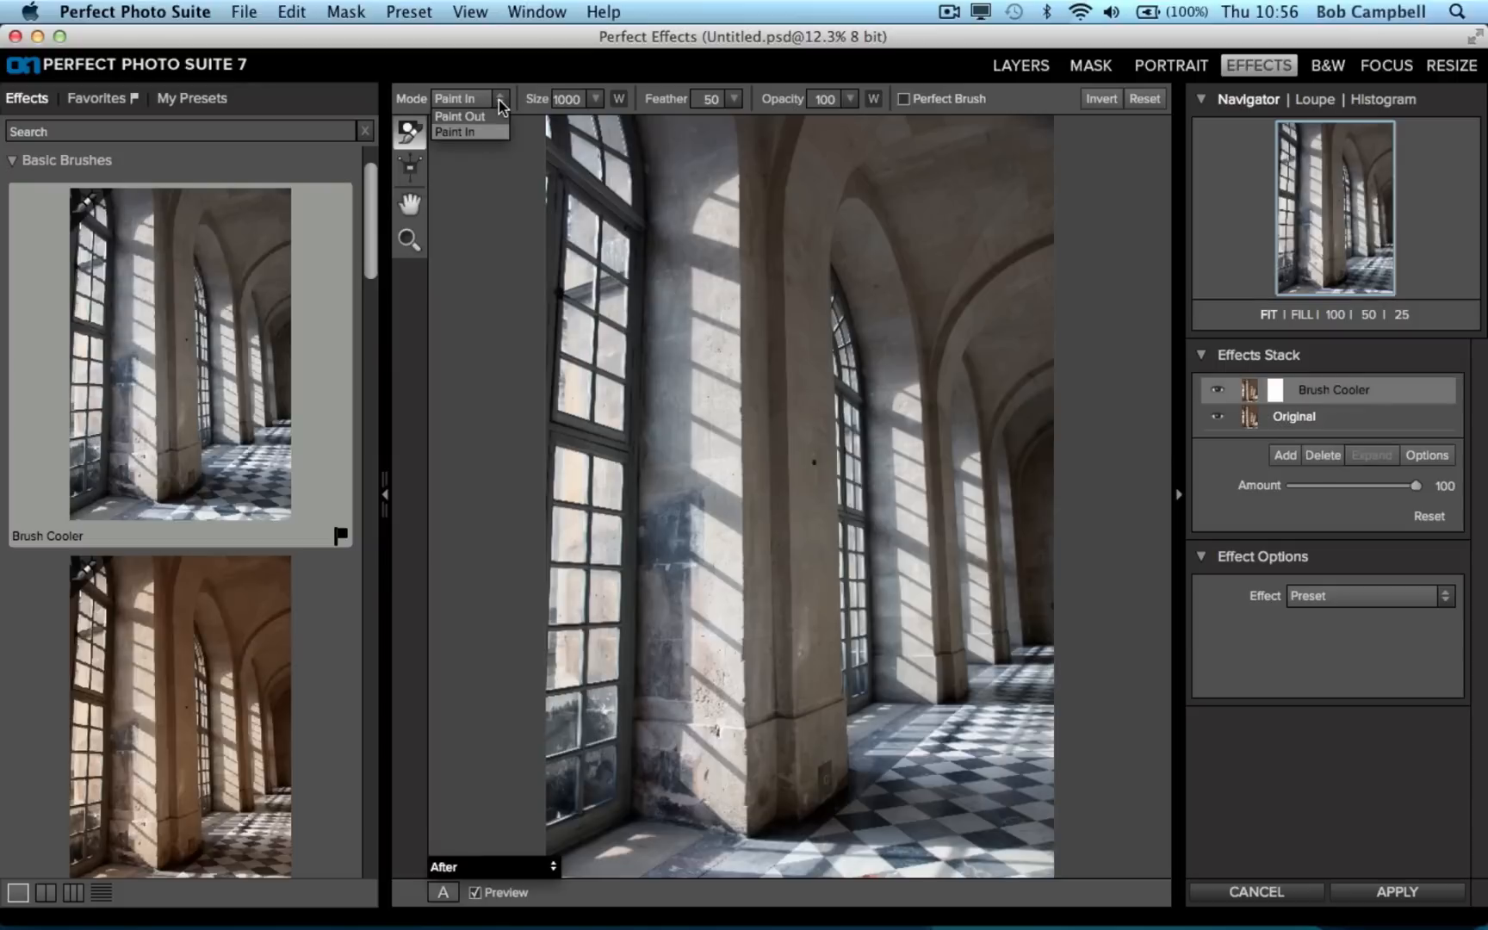
click(465, 132)
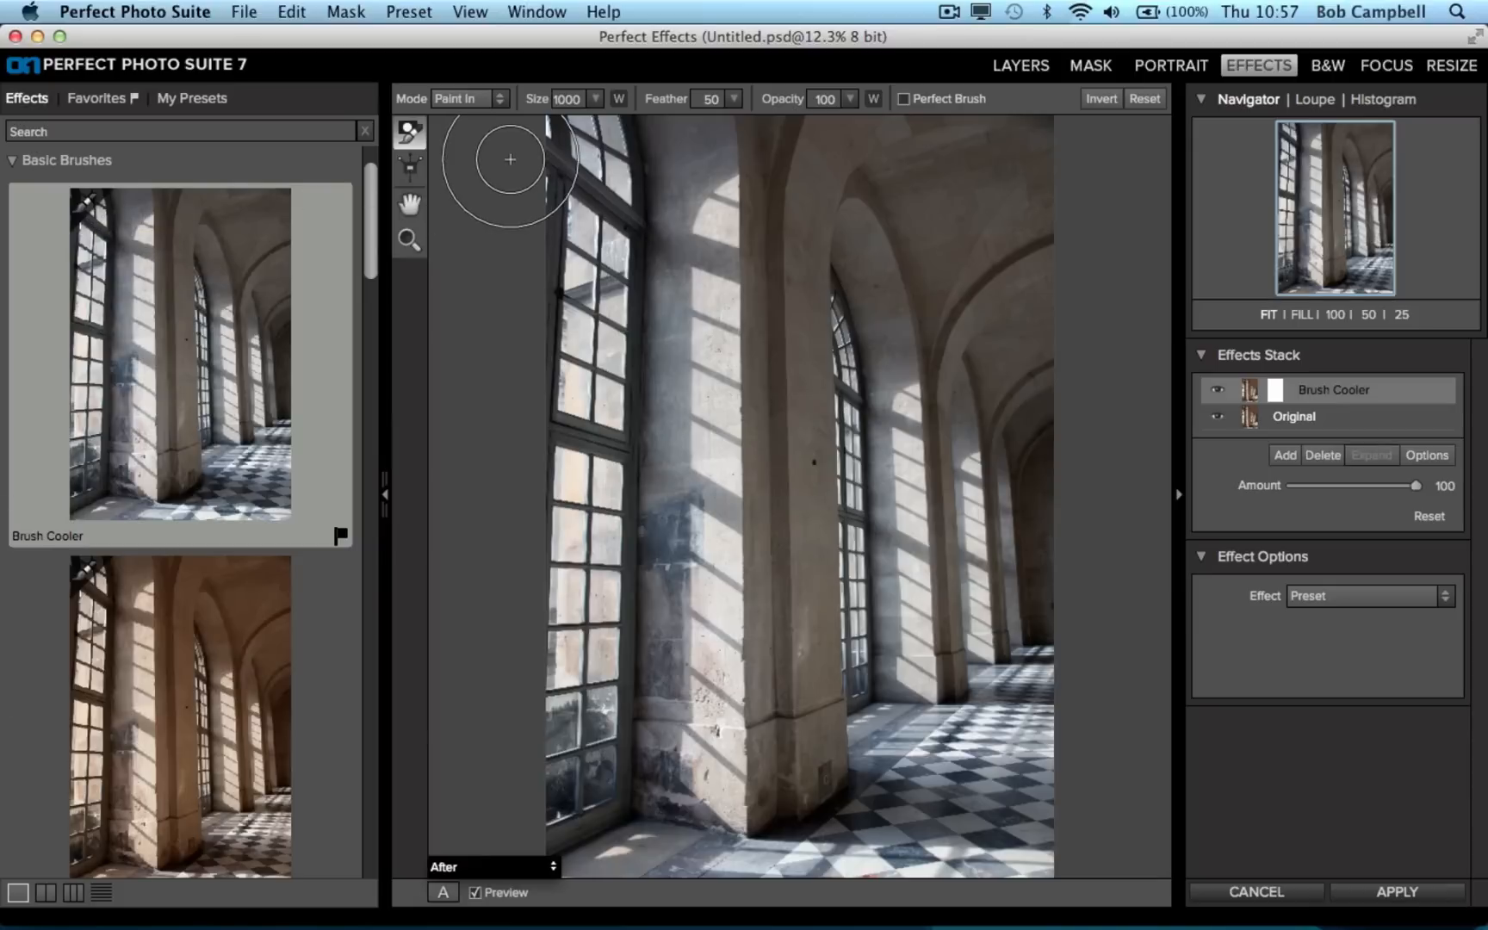
- Invert the Brush Cooler mask, paint the cooler tone in over the pillars and central arch, and reset the mask
click(1109, 101)
mouse_move(814, 316)
mouse_down()
mouse_move(770, 299)
mouse_move(814, 239)
mouse_move(923, 363)
mouse_move(798, 522)
mouse_move(655, 775)
mouse_up()
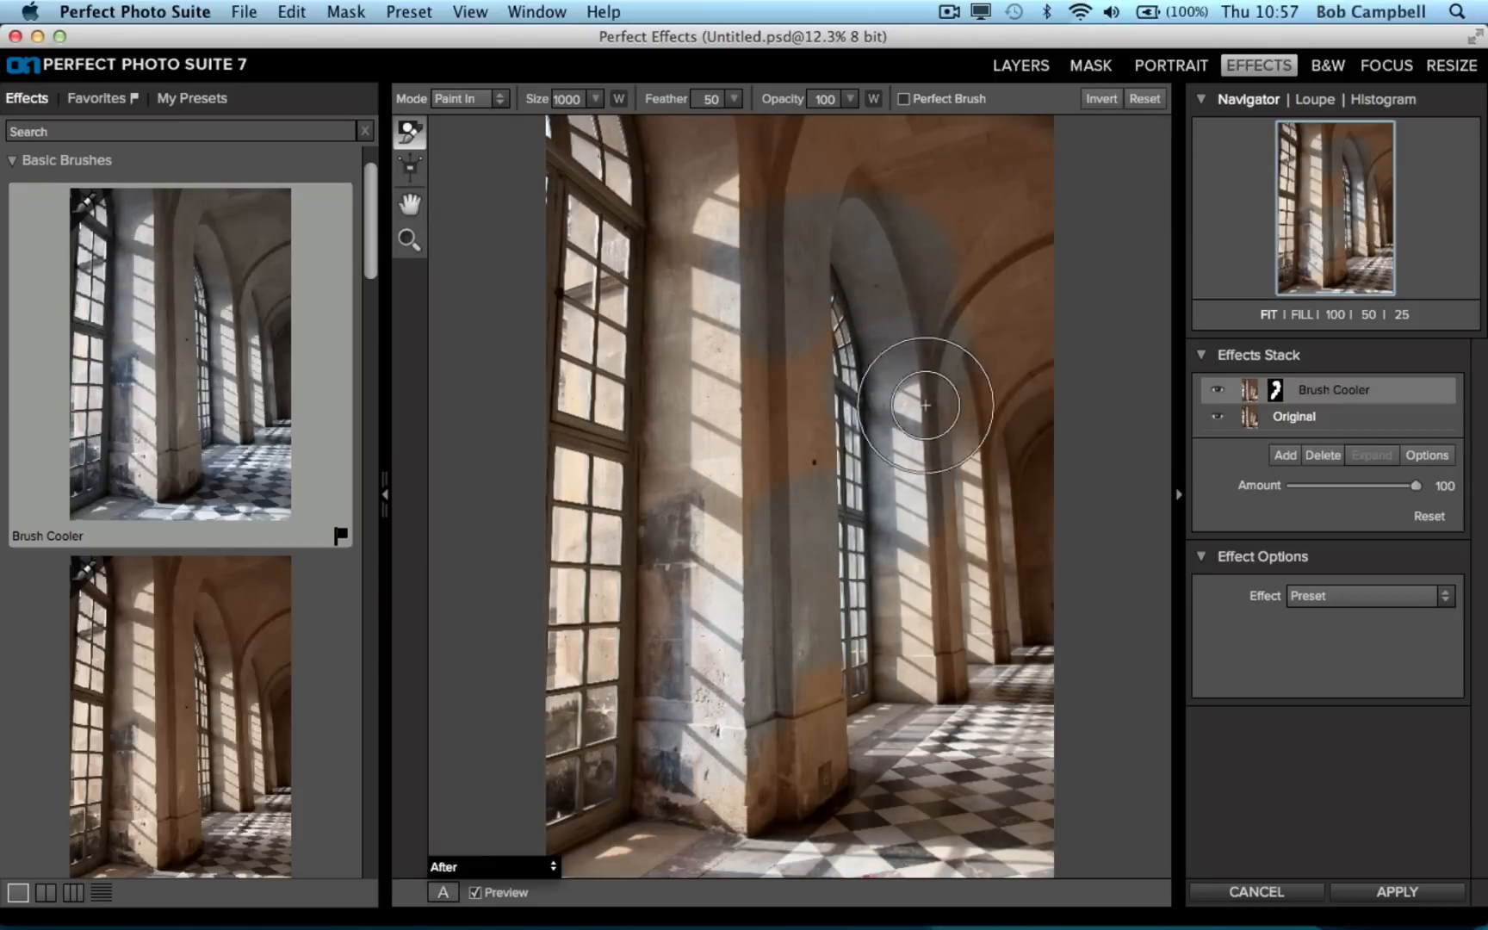
click(1145, 102)
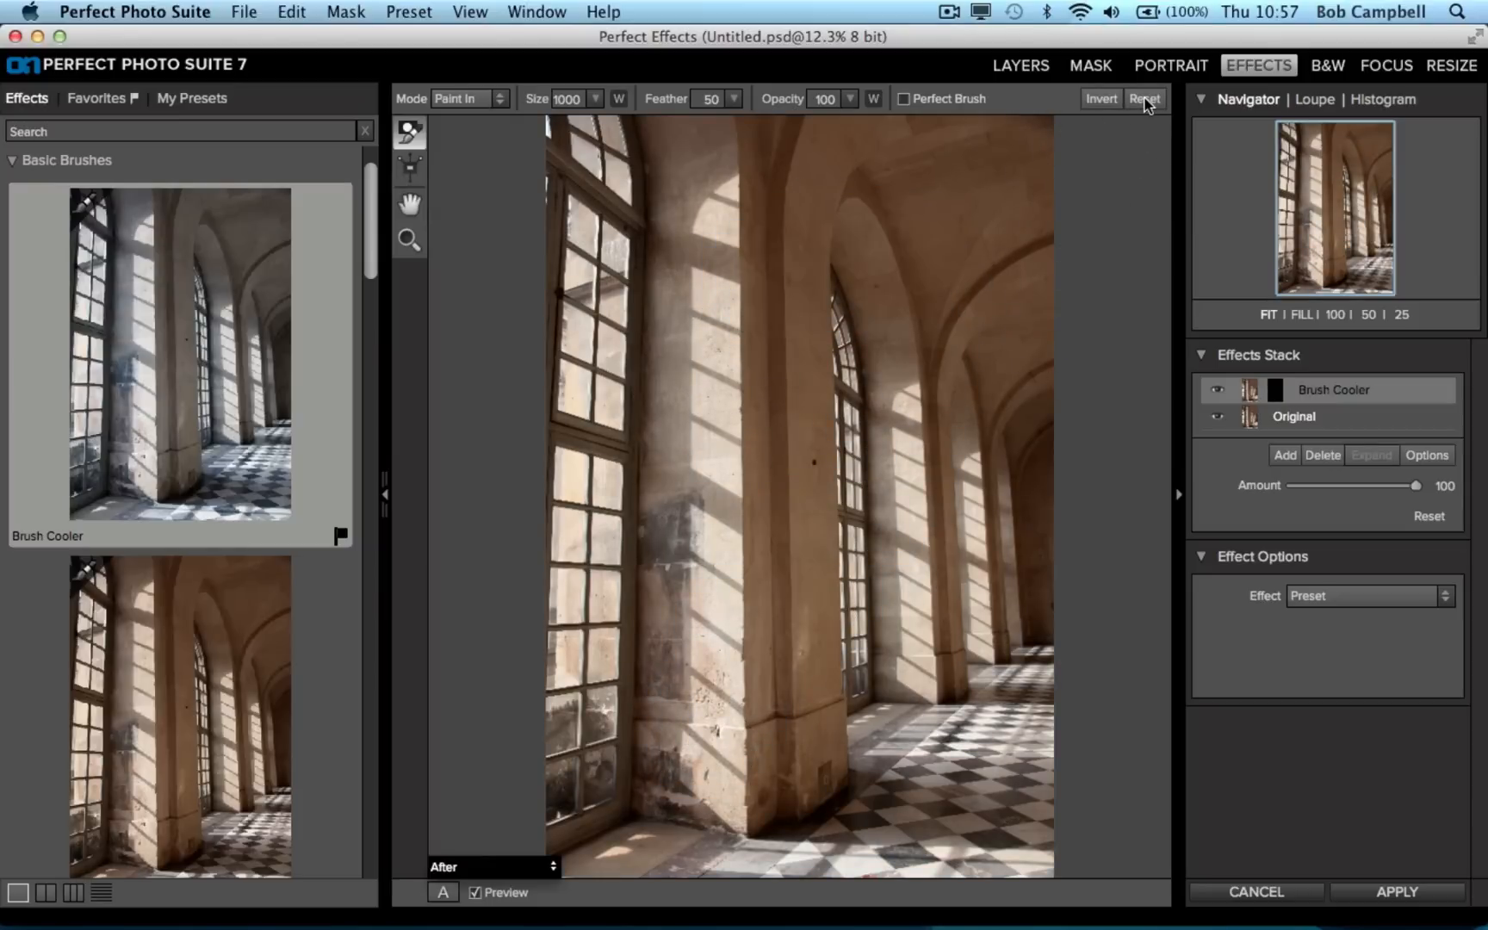